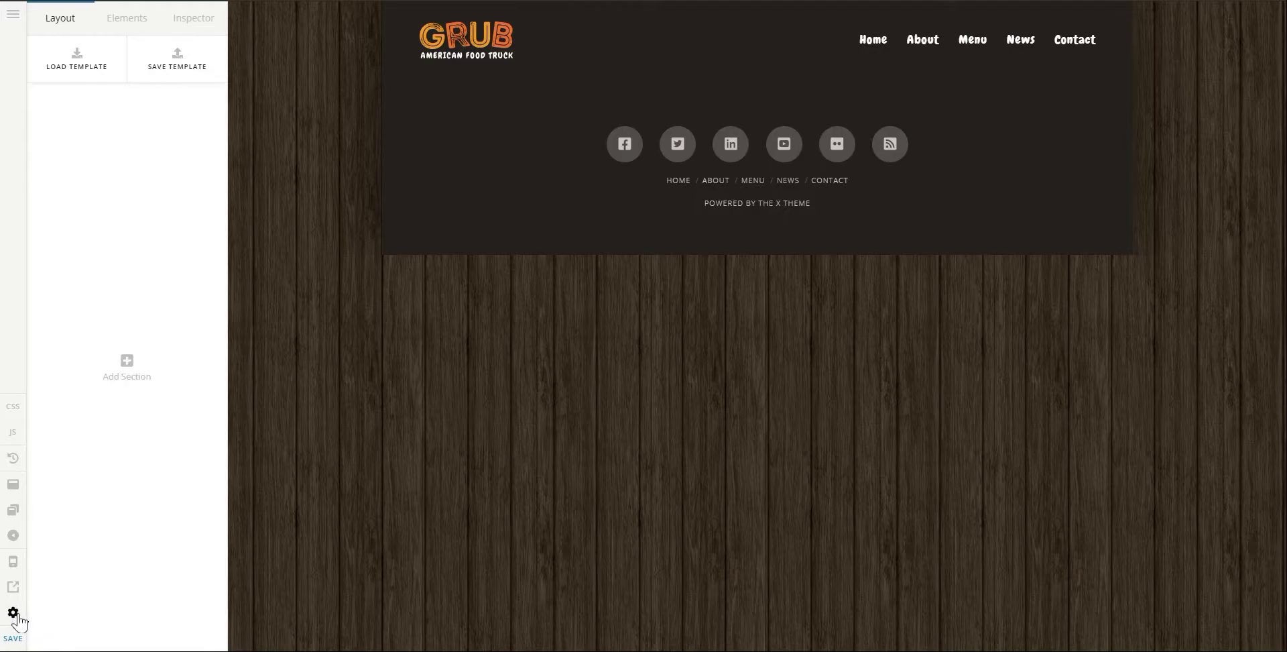
Review the Content Layout Element options in the preferences, keeping Row as the default child for new sections
{"action": "left_click", "coordinate": [13, 613]}
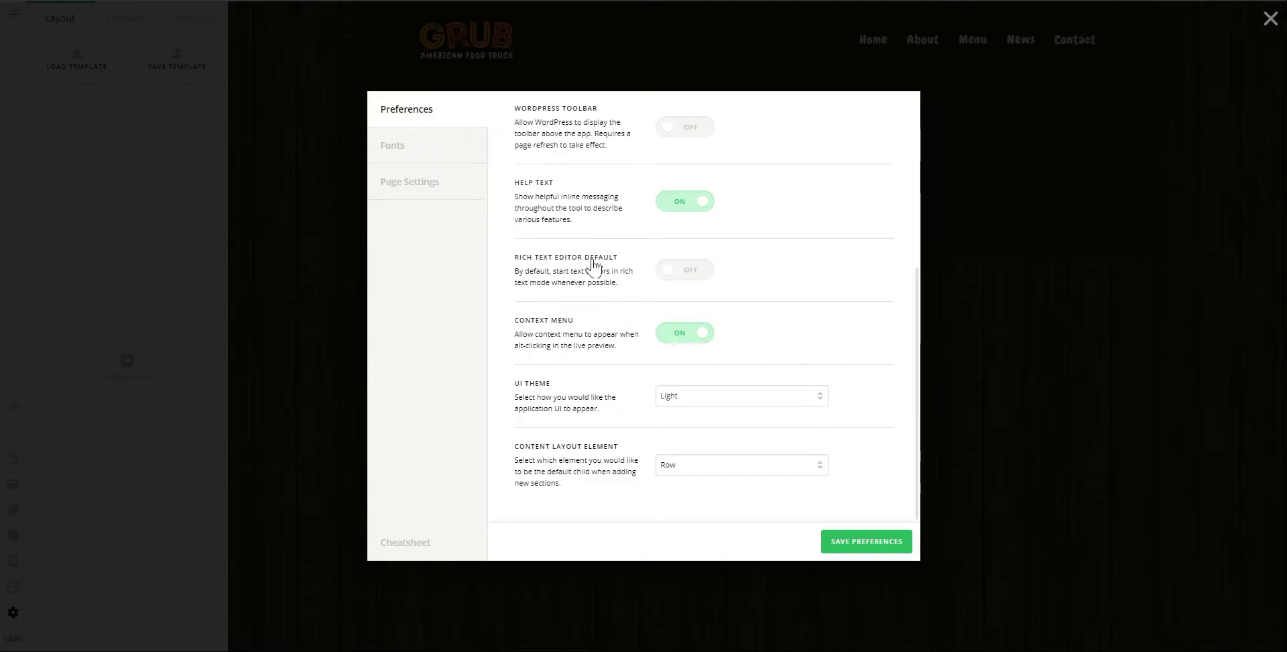
{"action": "left_click", "coordinate": [689, 474]}
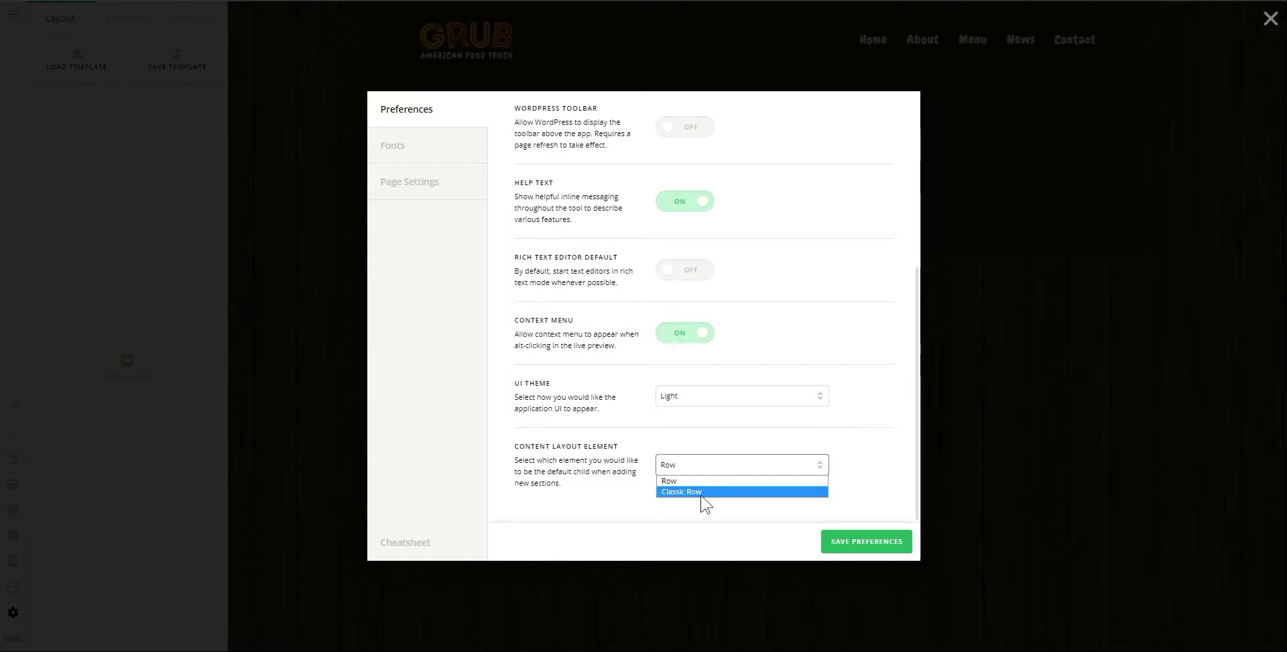
{"action": "left_click", "coordinate": [735, 484]}
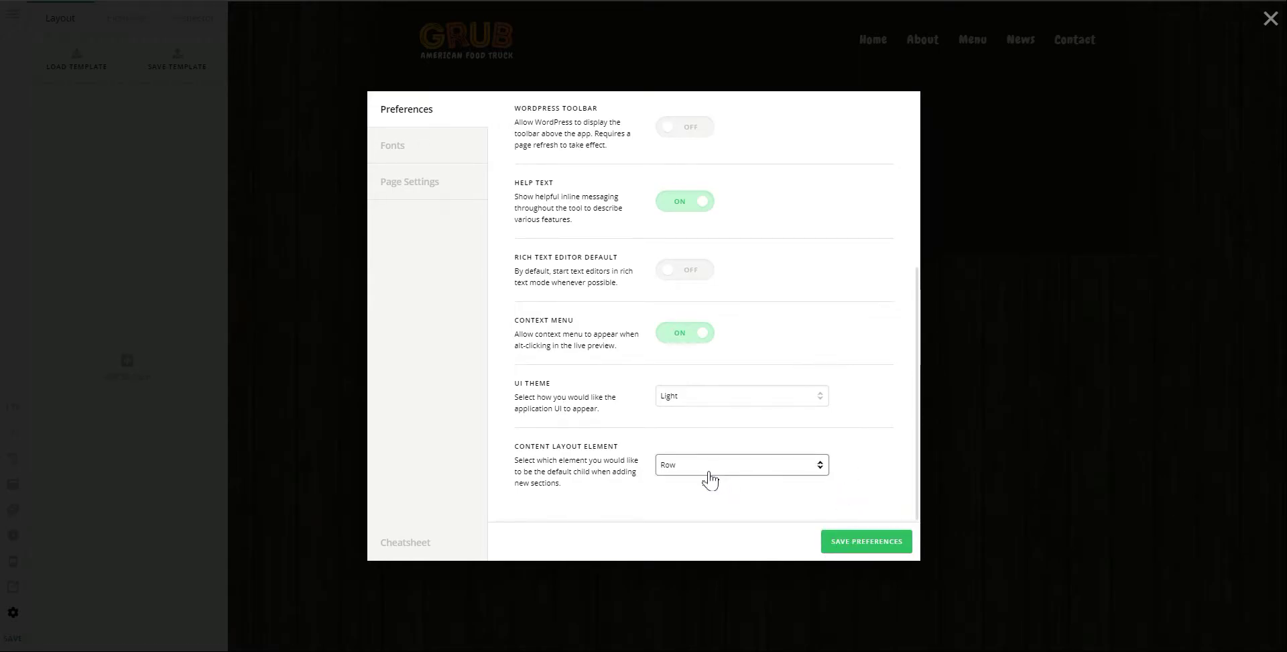
{"action": "left_click", "coordinate": [282, 262]}
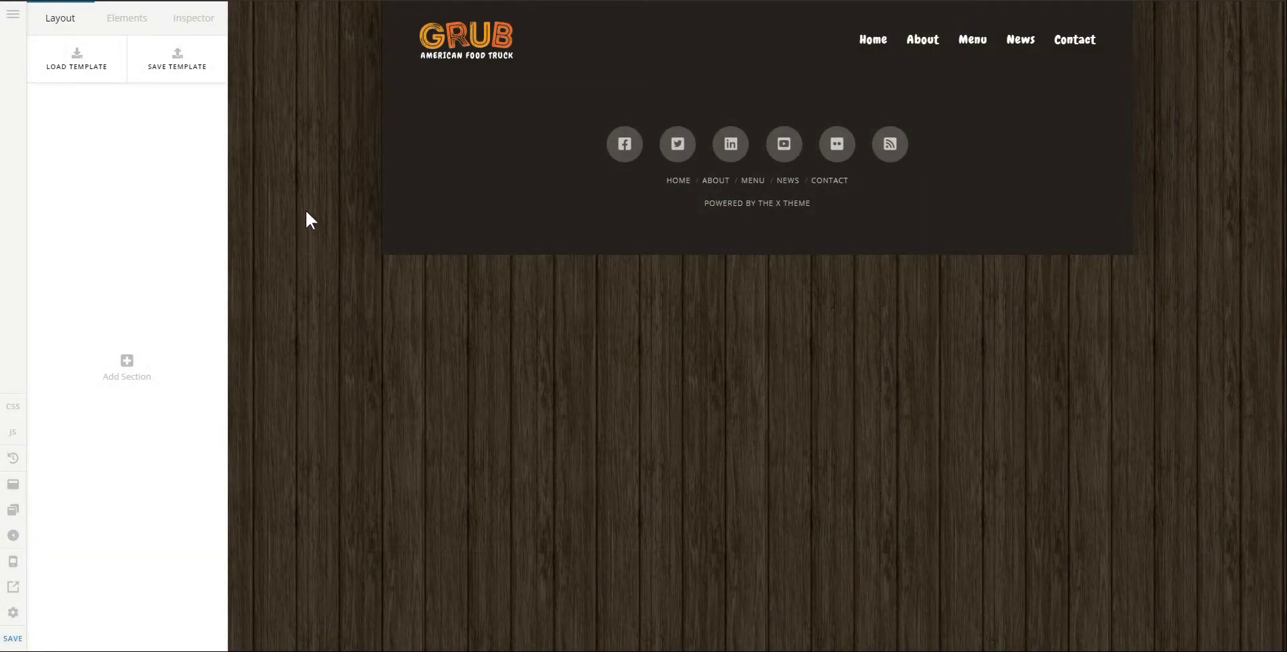
Add a new section to the page and give its row a layout of three equal columns
{"action": "left_click", "coordinate": [192, 322]}
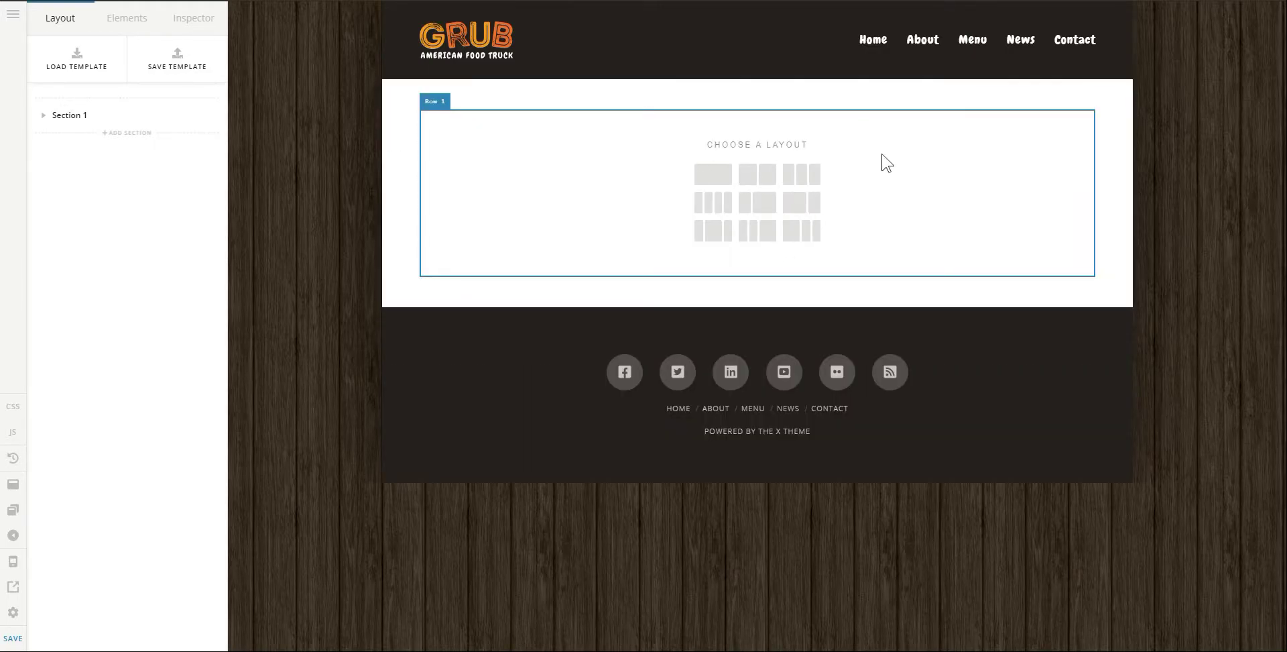
{"action": "left_click", "coordinate": [801, 174]}
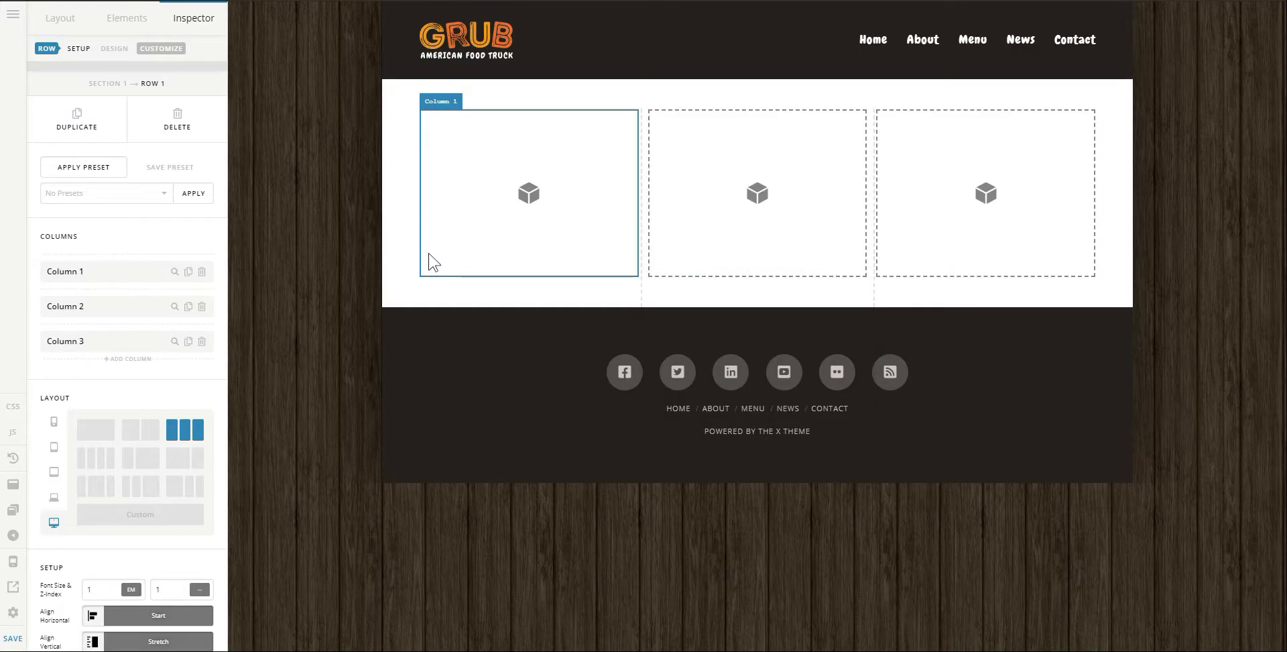
Add an Image element to the first column and use bg-grill.jpg from the media library as its source
{"action": "left_click", "coordinate": [136, 20]}
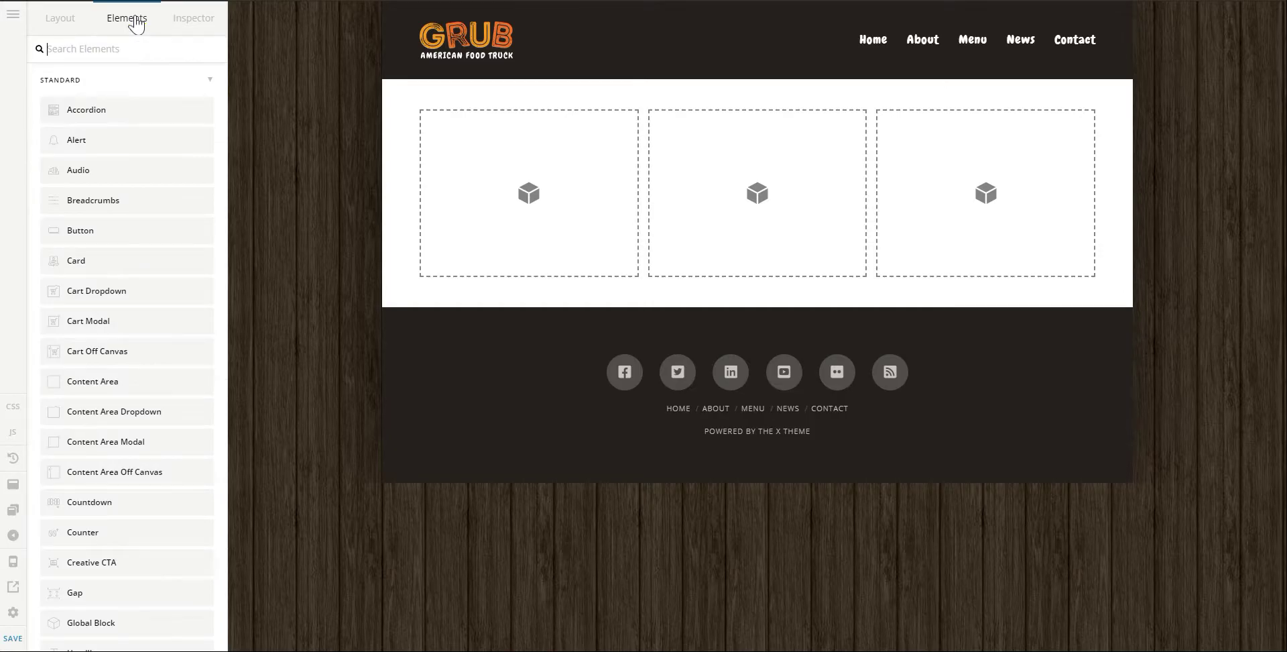
{"action": "type", "text": "image"}
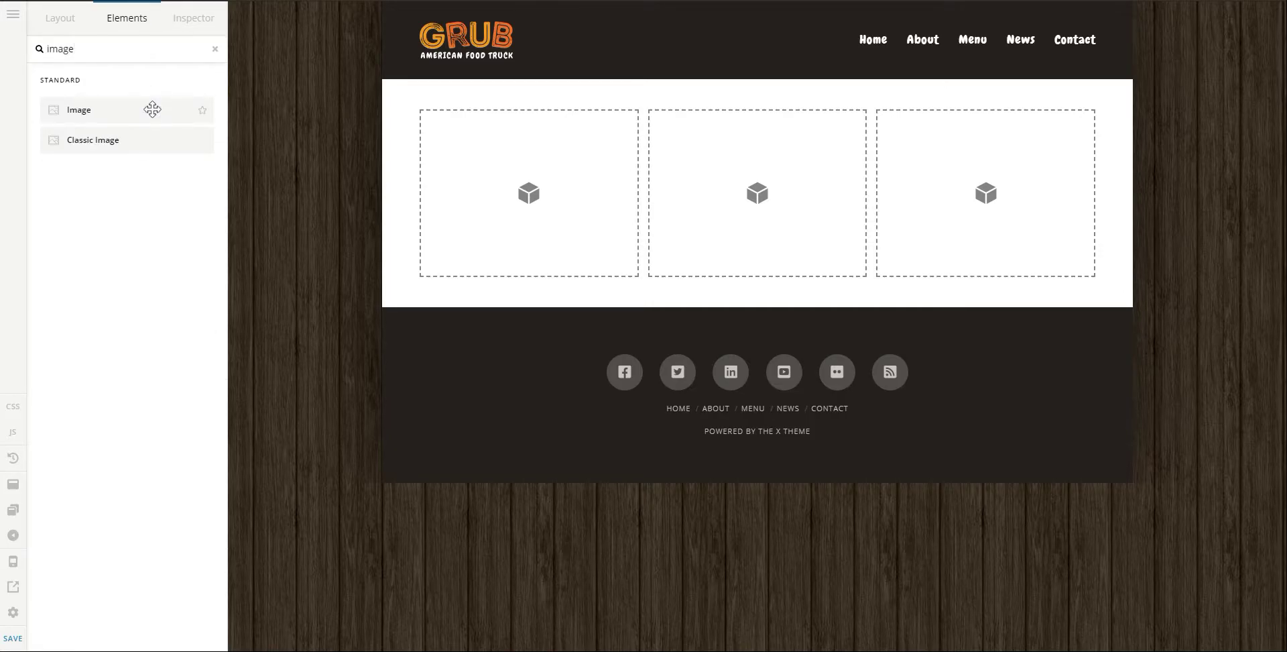
{"action": "left_click_drag", "start_coordinate": [152, 109], "coordinate": [486, 155]}
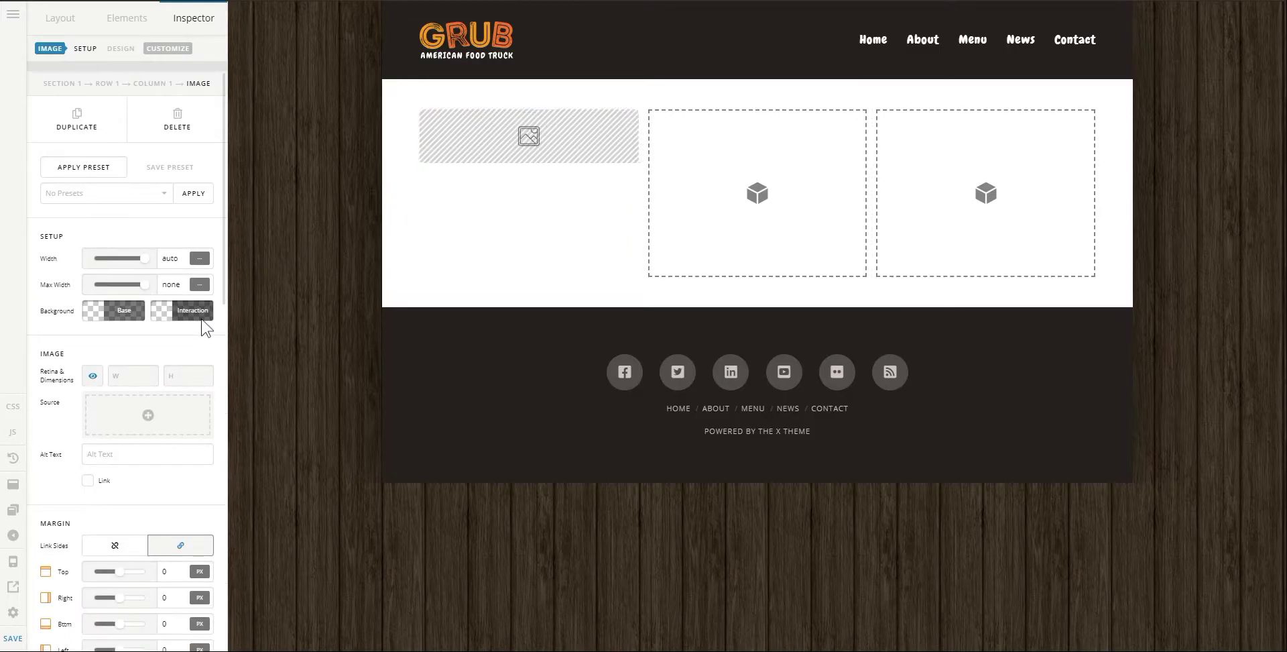
{"action": "left_click", "coordinate": [190, 430]}
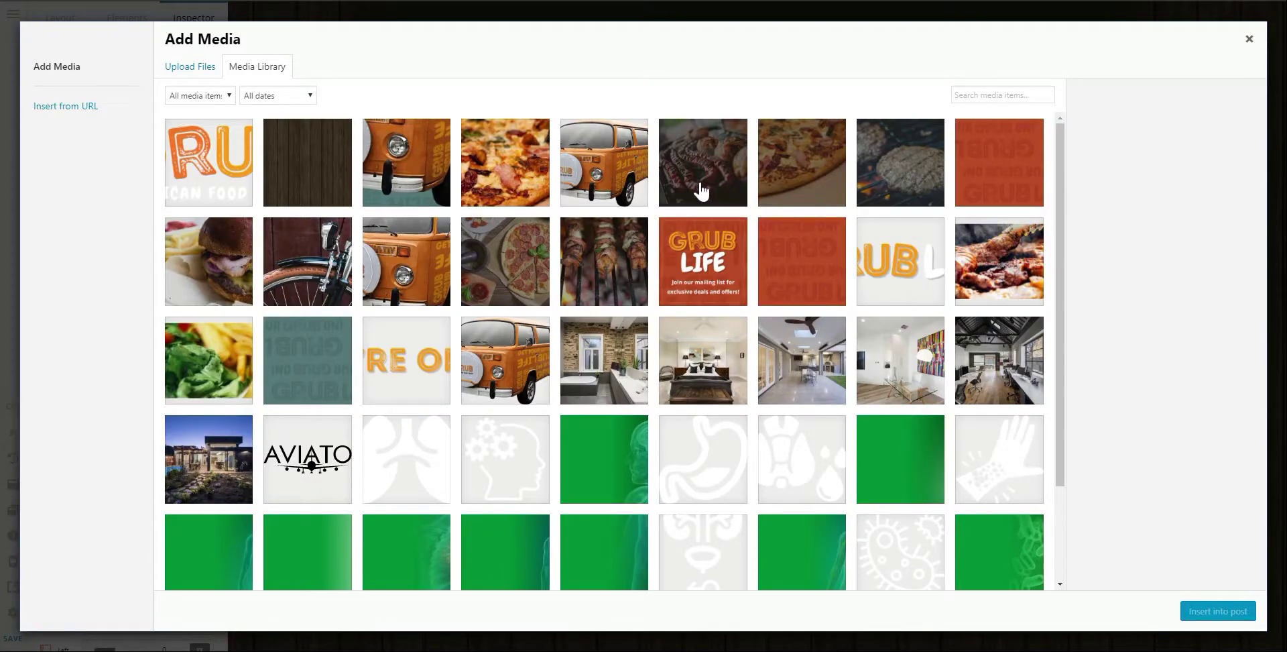
{"action": "left_click", "coordinate": [701, 192]}
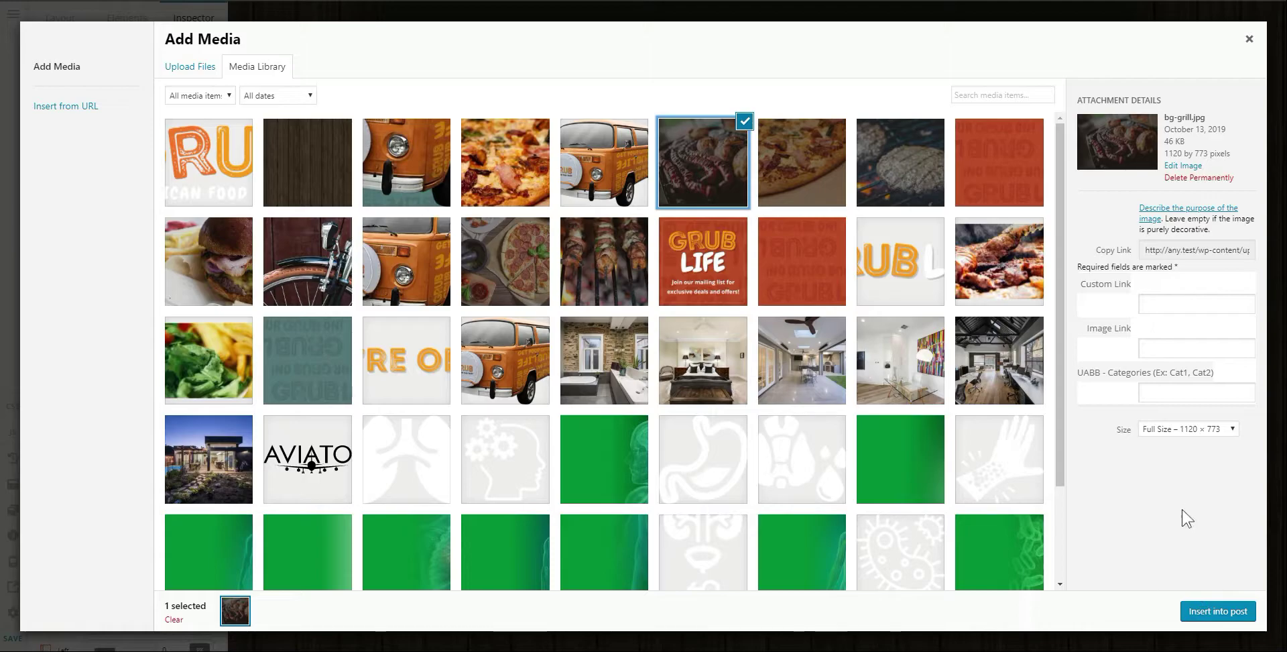
{"action": "left_click", "coordinate": [1189, 611]}
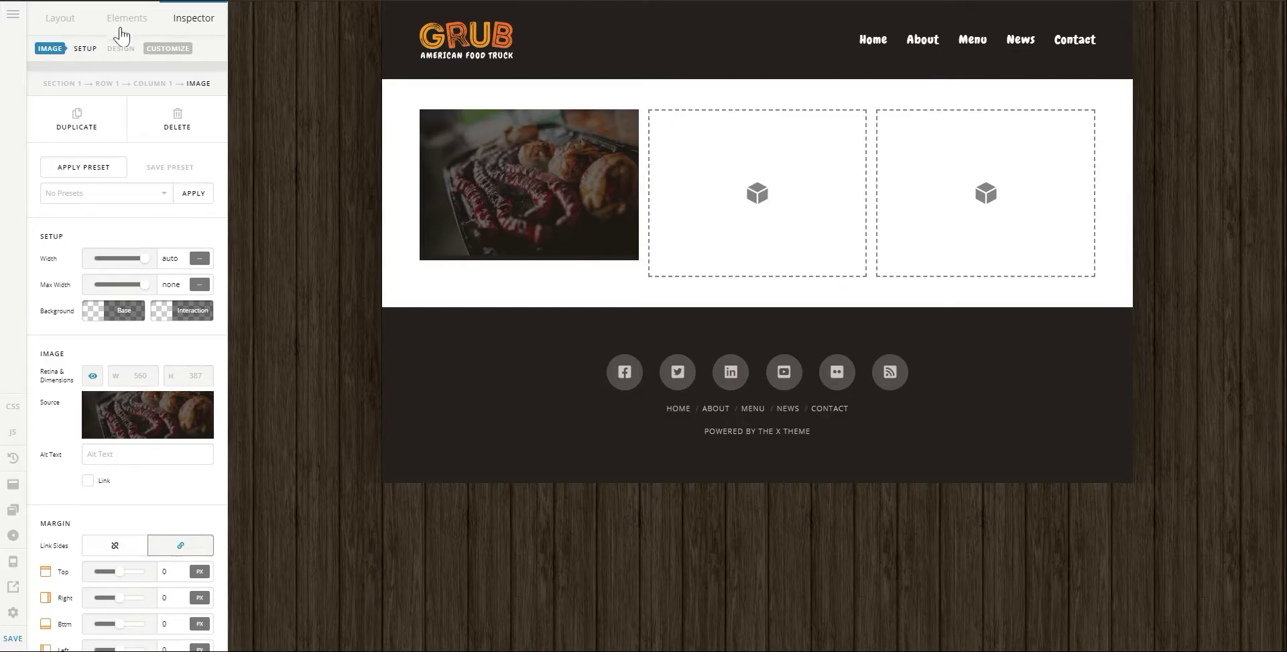
Add a Headline element below the image in the first column
{"action": "left_click", "coordinate": [122, 30]}
{"action": "type", "text": "head"}
{"action": "left_click_drag", "start_coordinate": [130, 118], "coordinate": [490, 291]}
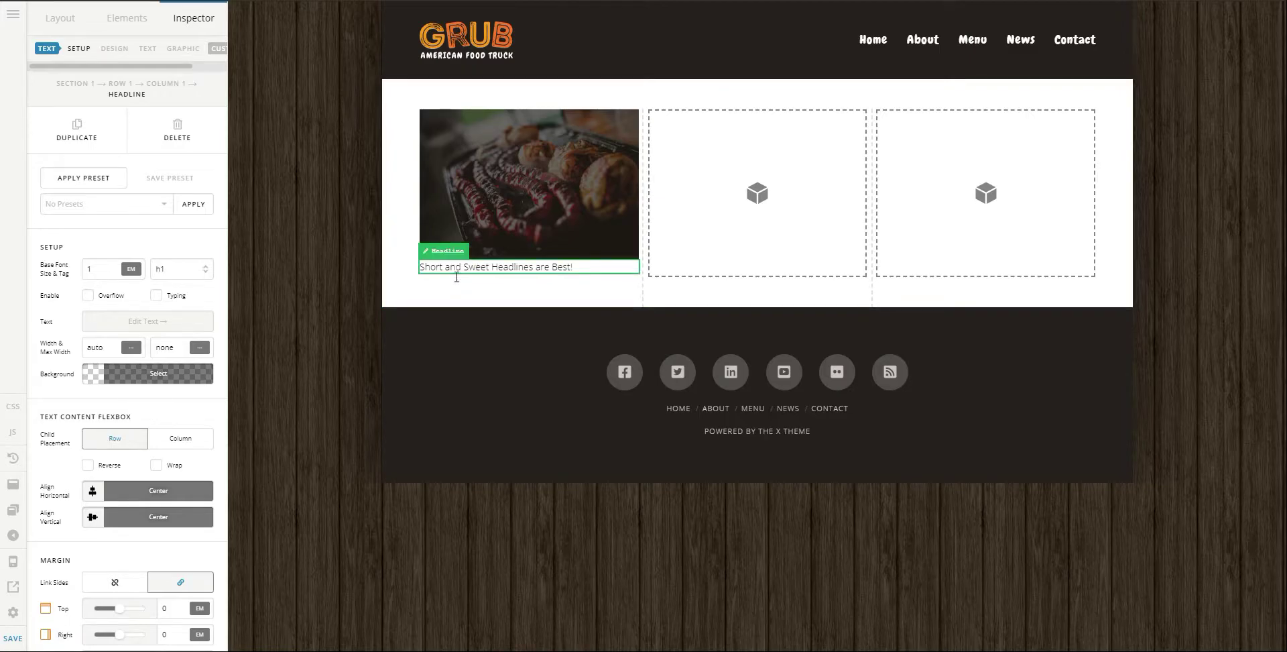
Set the headline's margin to 2 em at the top and 1 em on the other three sides, with the sides unlinked
{"action": "scroll", "coordinate": [158, 479], "scroll_direction": "down", "scroll_amount": 3}
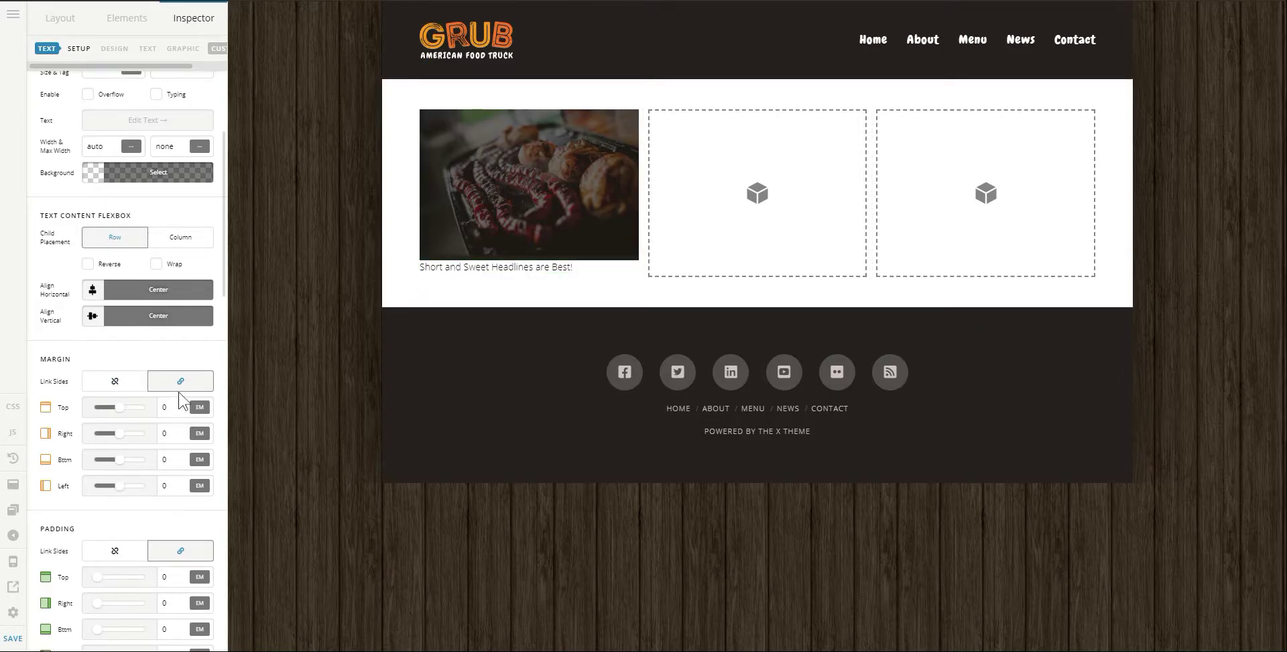
{"action": "left_click", "coordinate": [153, 401]}
{"action": "type", "text": "1"}
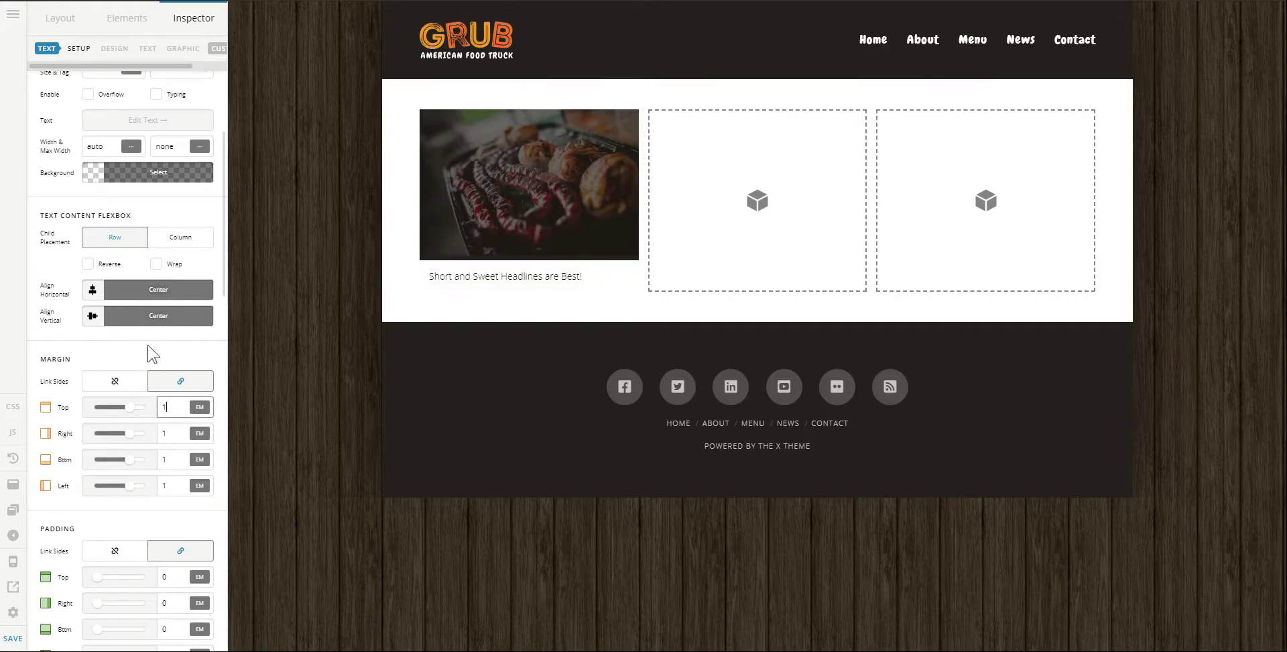
{"action": "left_click", "coordinate": [126, 387]}
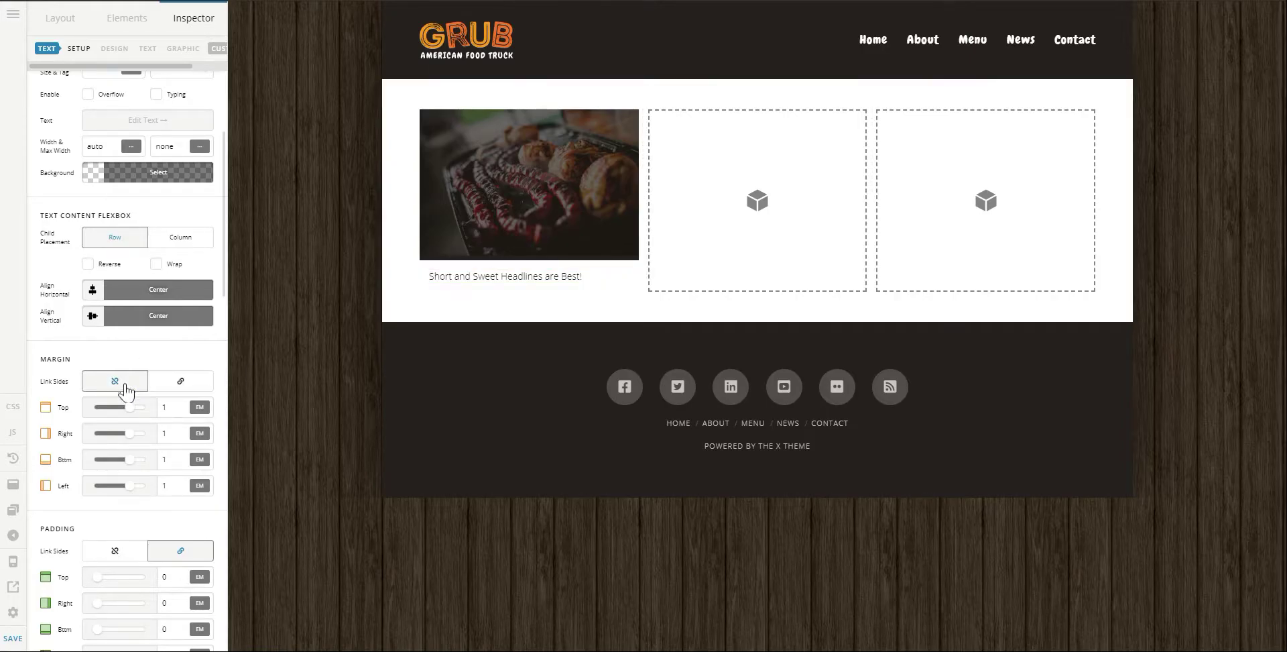
{"action": "left_click", "coordinate": [179, 411]}
{"action": "type", "text": "2"}
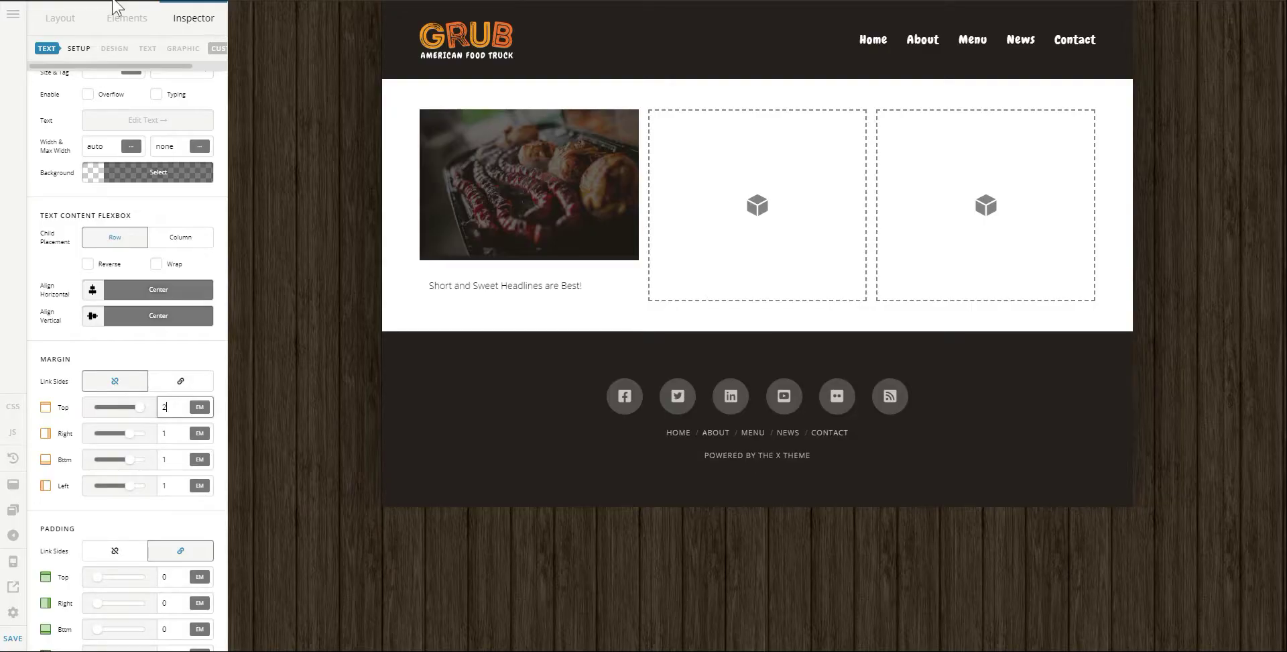
{"action": "left_click", "coordinate": [152, 59]}
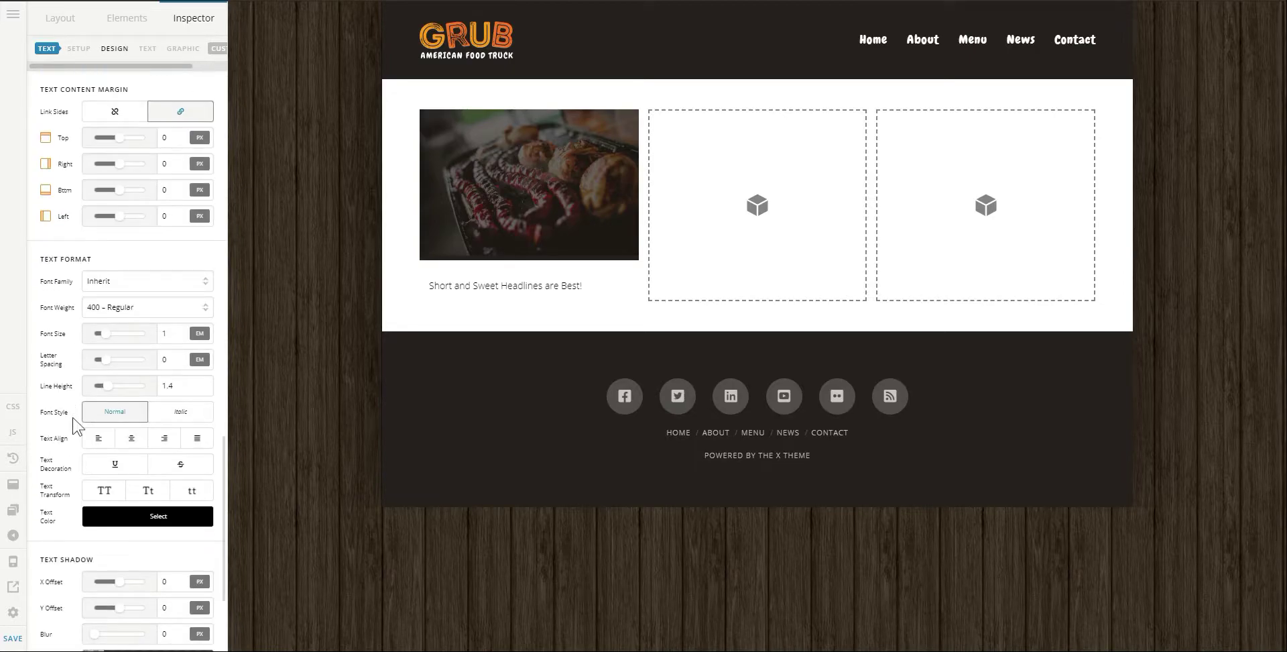
{"action": "scroll", "coordinate": [84, 416], "scroll_direction": "down", "scroll_amount": 3}
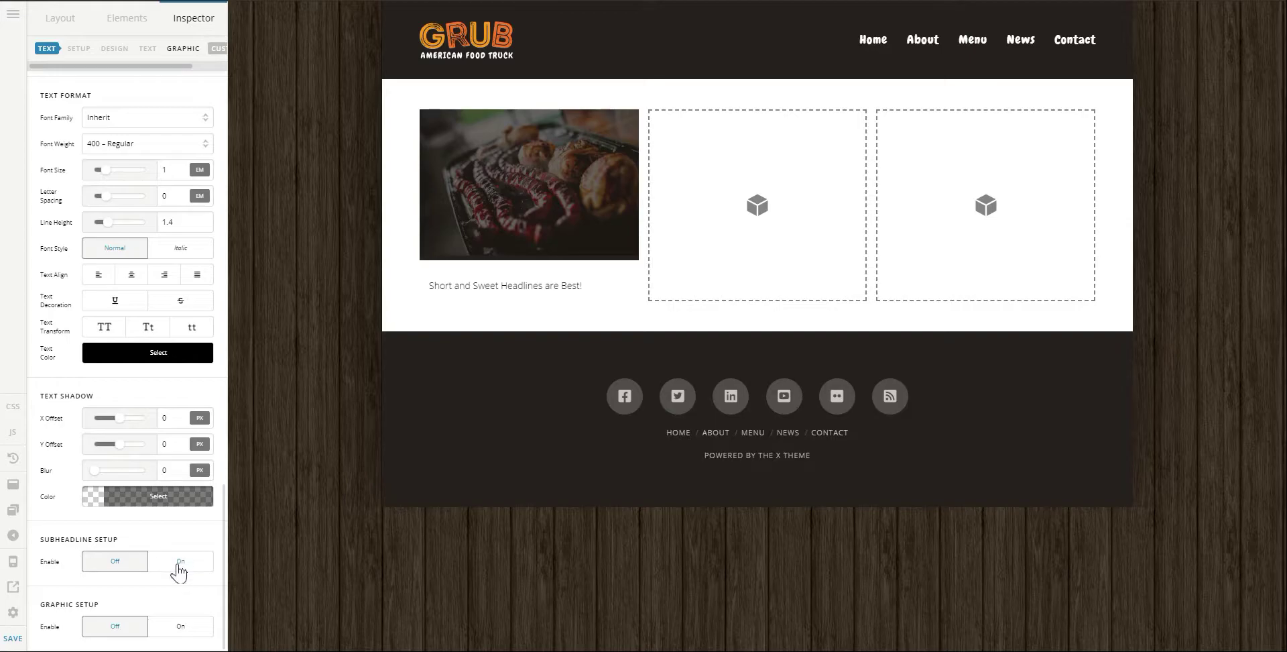
{"action": "left_click", "coordinate": [108, 17]}
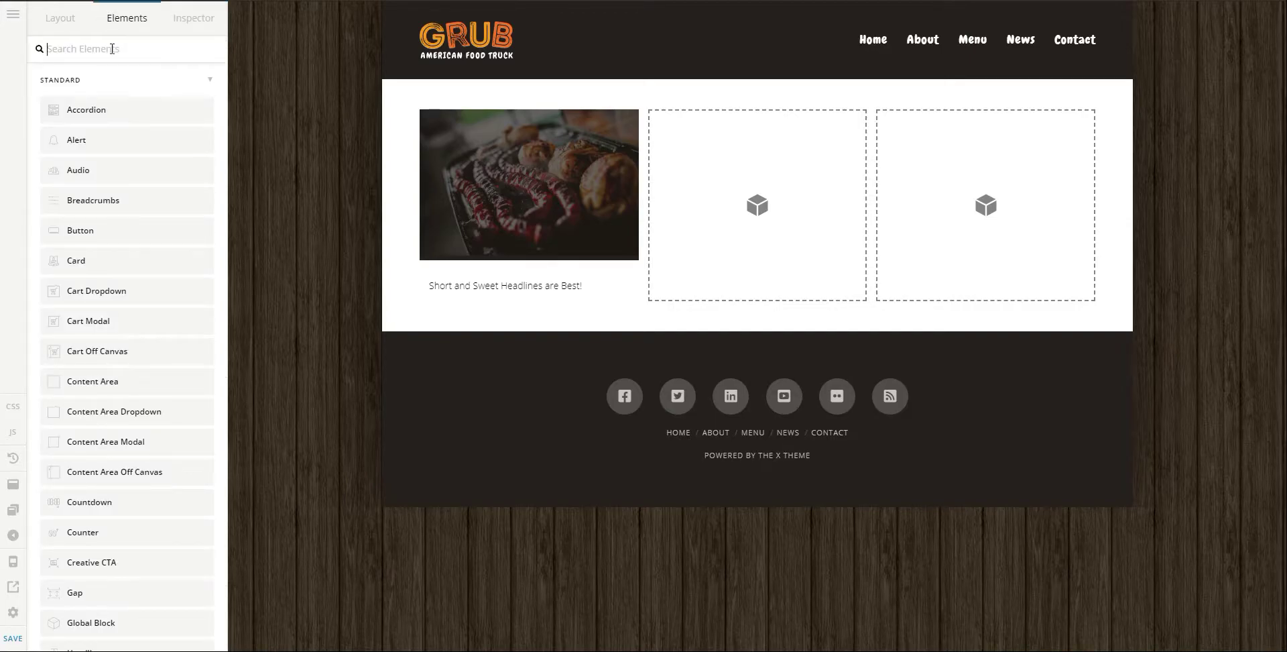
{"action": "type", "text": "text"}
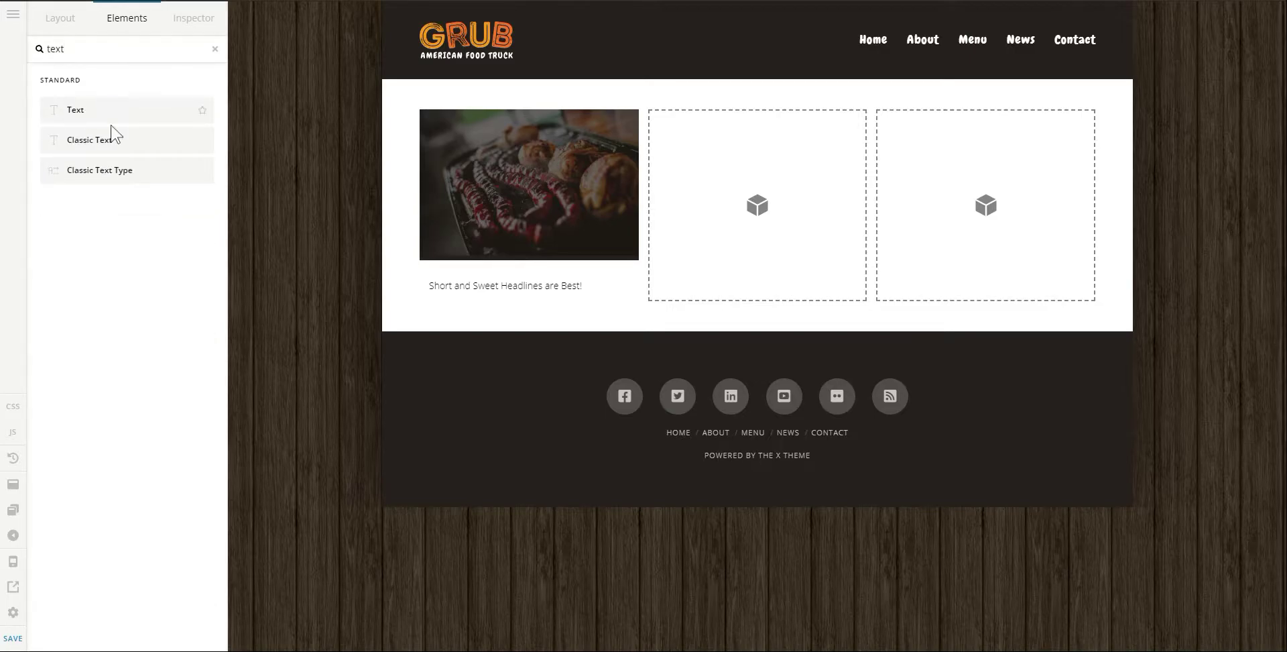
{"action": "mouse_move", "coordinate": [115, 109]}
{"action": "left_mouse_down"}
{"action": "mouse_move", "coordinate": [385, 232]}
{"action": "mouse_move", "coordinate": [474, 345]}
{"action": "left_mouse_up"}
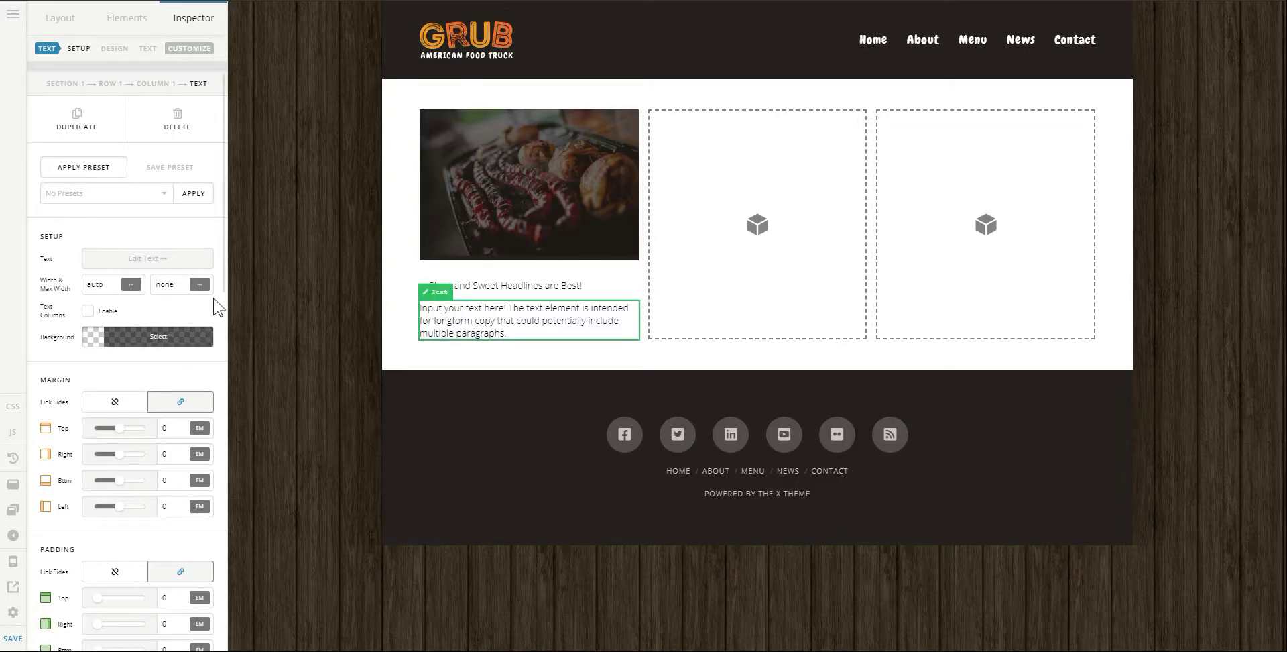
{"action": "left_click", "coordinate": [177, 120]}
{"action": "left_click", "coordinate": [576, 354]}
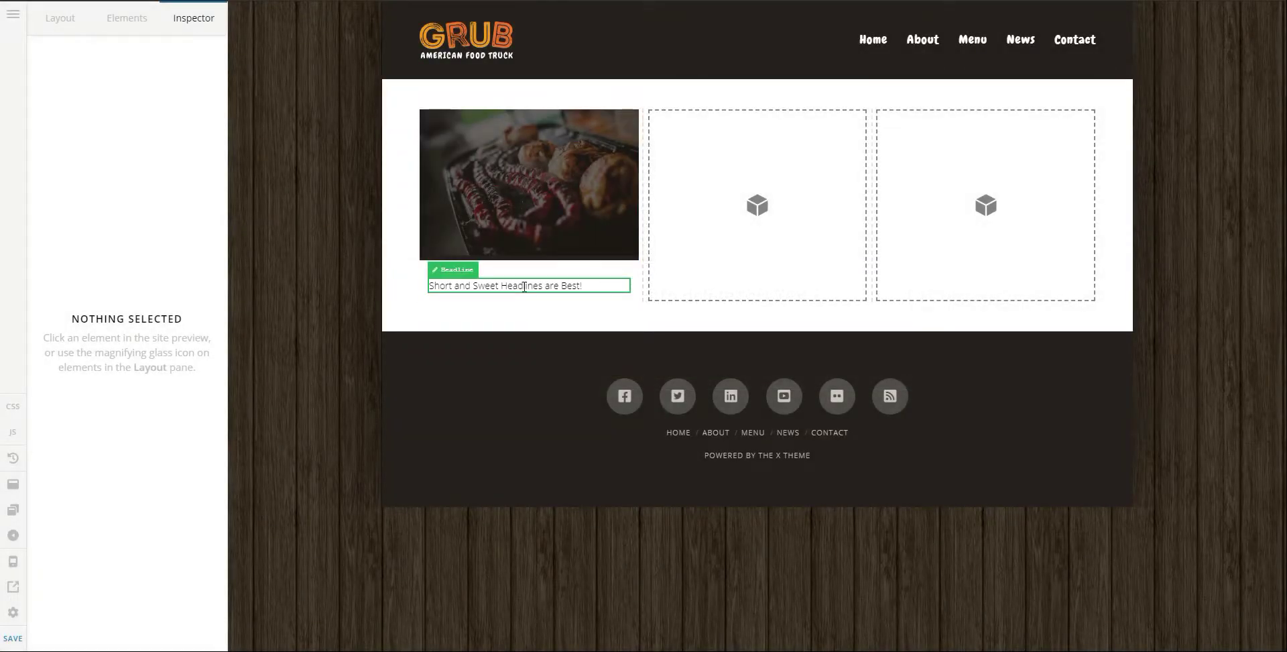
Enable the subheadline on the first column's headline and set its tag to div
{"action": "left_click", "coordinate": [524, 287]}
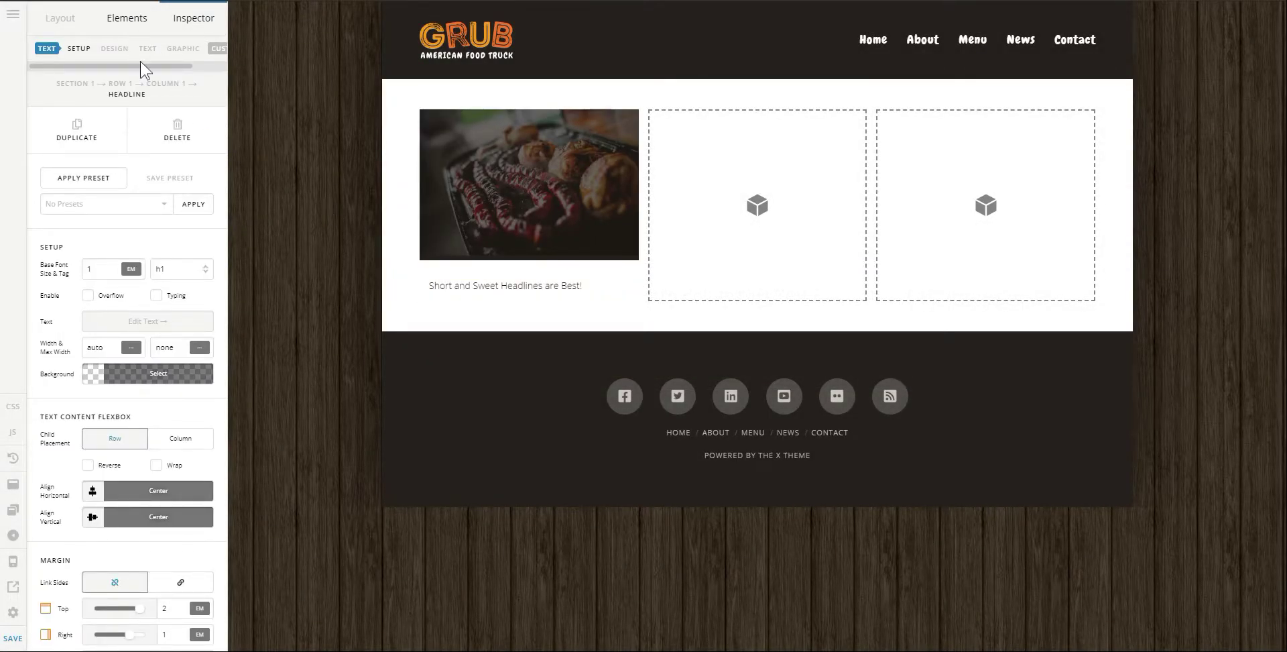
{"action": "scroll", "coordinate": [135, 395], "scroll_direction": "down", "scroll_amount": 10}
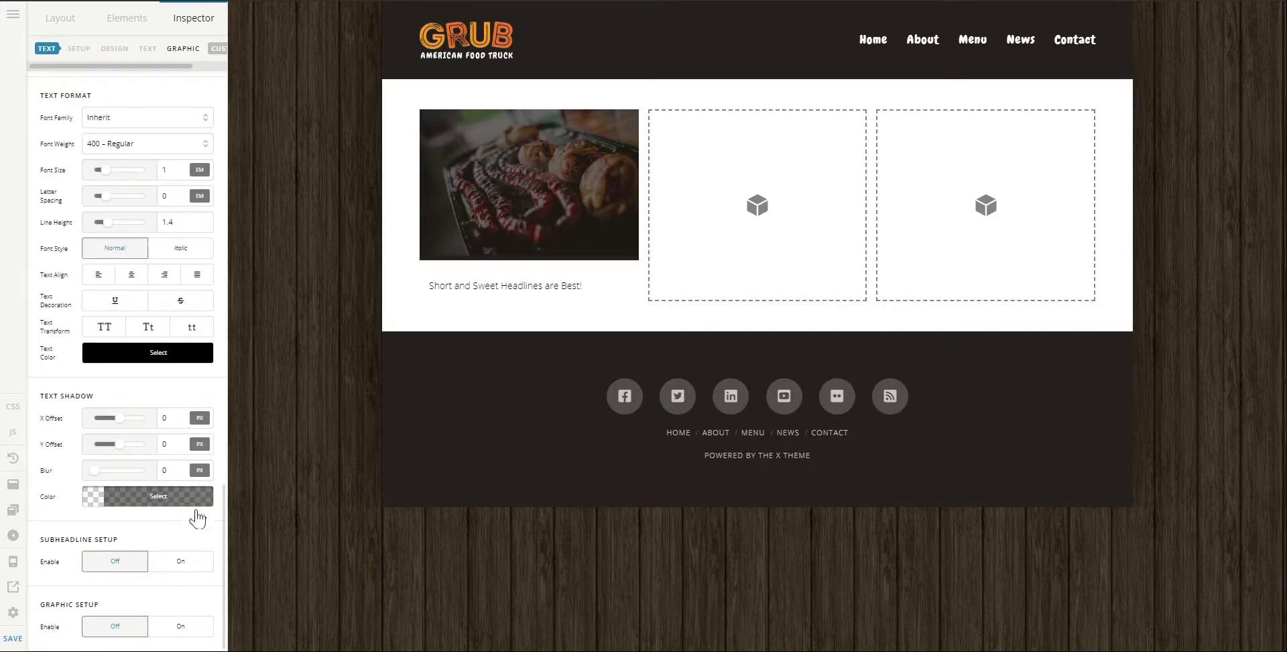
{"action": "left_click", "coordinate": [165, 567]}
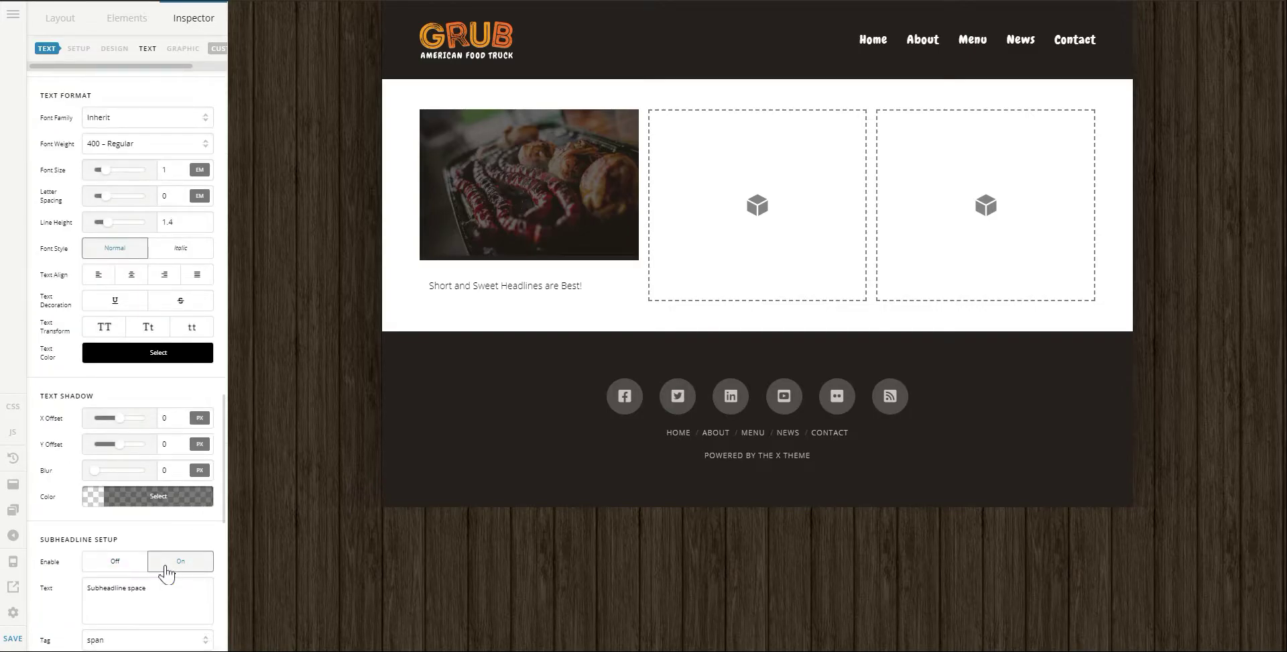
{"action": "scroll", "coordinate": [165, 571], "scroll_direction": "down", "scroll_amount": 1}
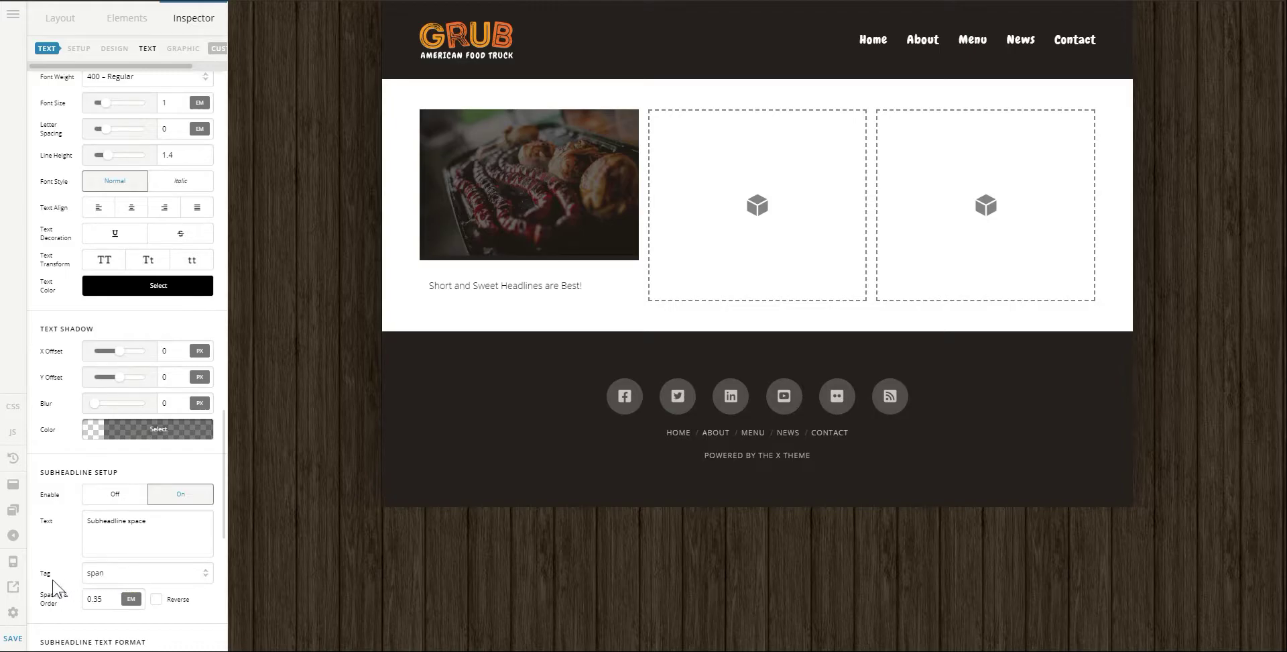
{"action": "left_click", "coordinate": [119, 578]}
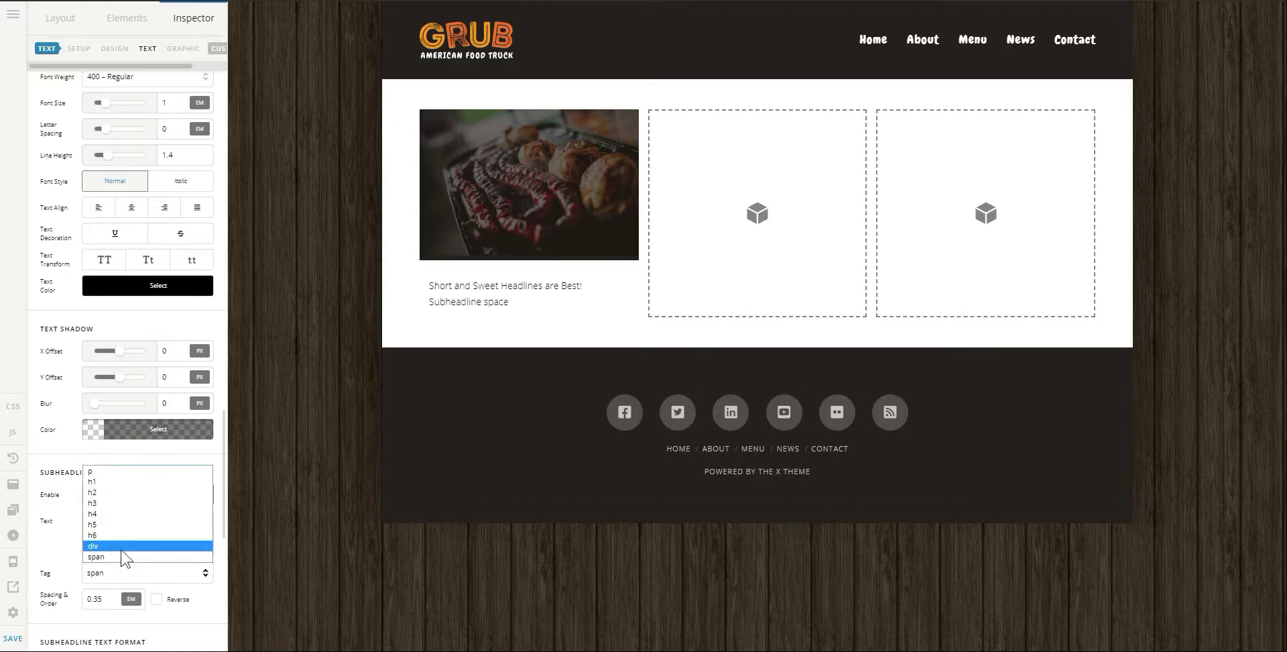
{"action": "left_click", "coordinate": [121, 546]}
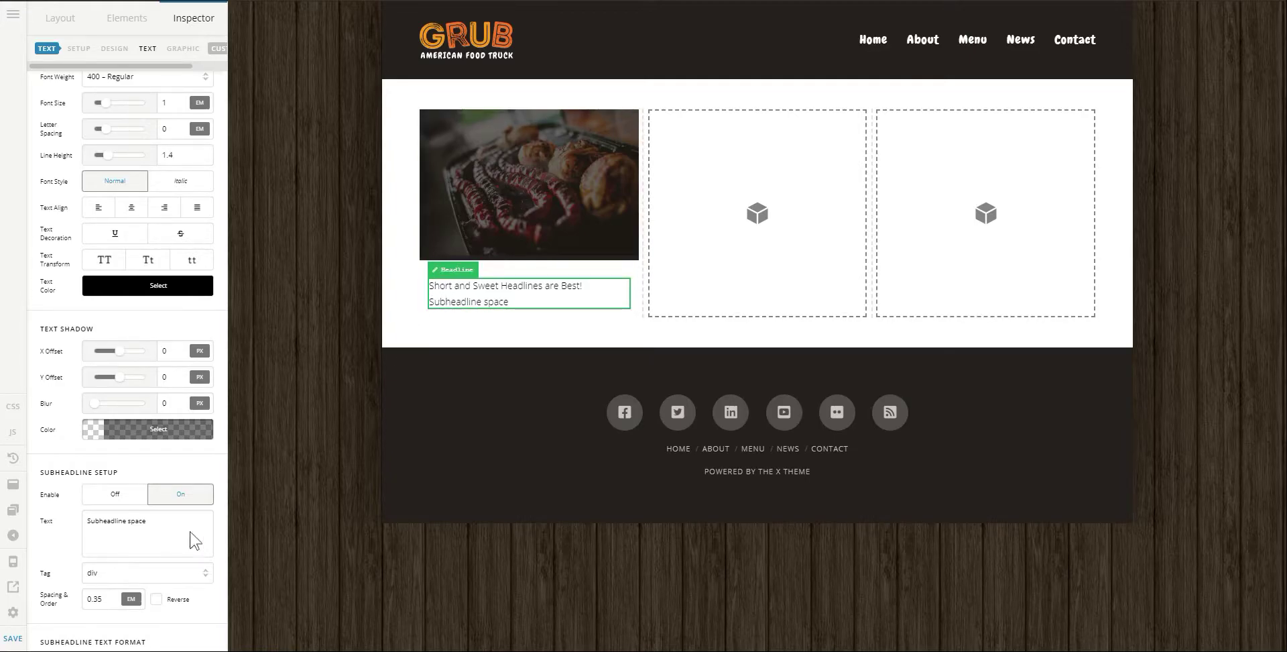
Turn the first column's subheadline text into a bulleted list and add the items "Text 1" and "Text 2"
{"action": "scroll", "coordinate": [115, 530], "scroll_direction": "up", "scroll_amount": 10}
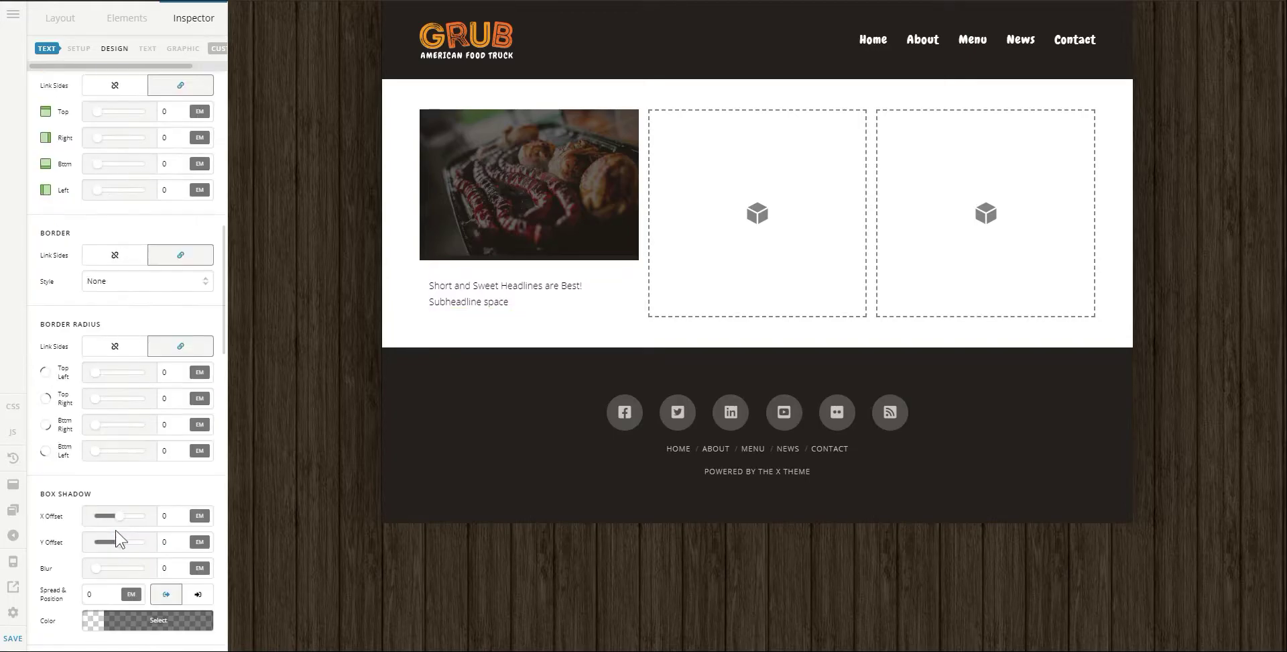
{"action": "scroll", "coordinate": [115, 529], "scroll_direction": "down", "scroll_amount": 3}
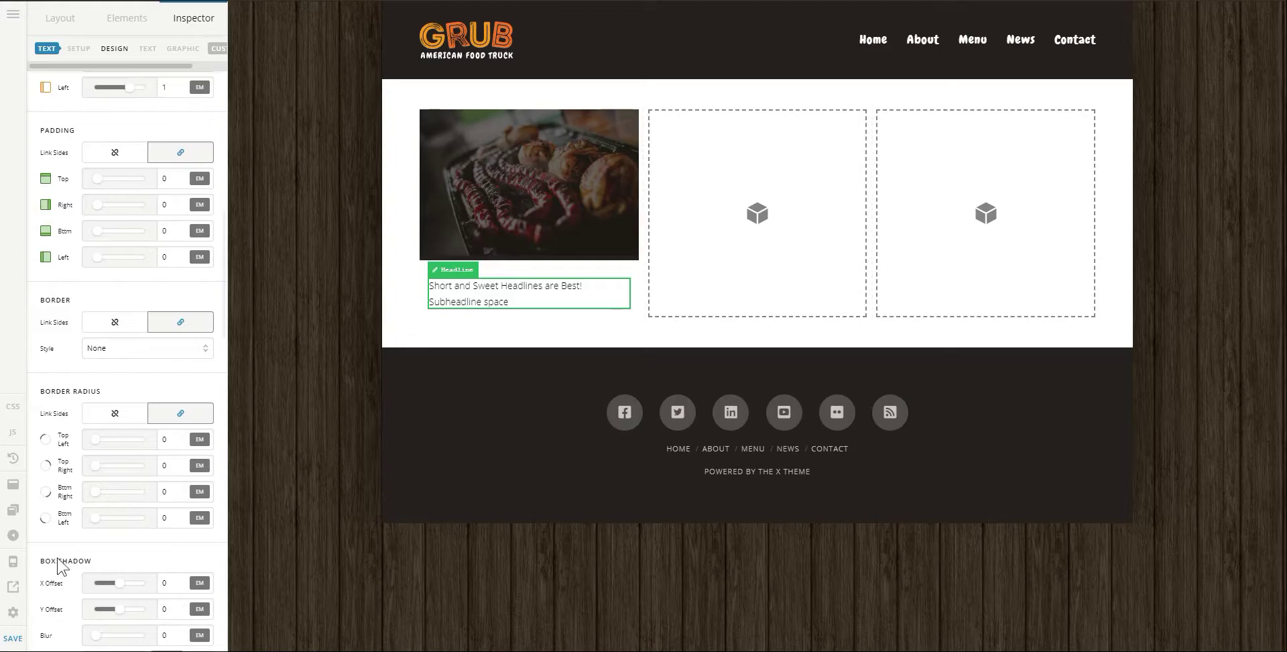
{"action": "scroll", "coordinate": [59, 566], "scroll_direction": "down", "scroll_amount": 10}
{"action": "scroll", "coordinate": [59, 566], "scroll_direction": "down", "scroll_amount": 2}
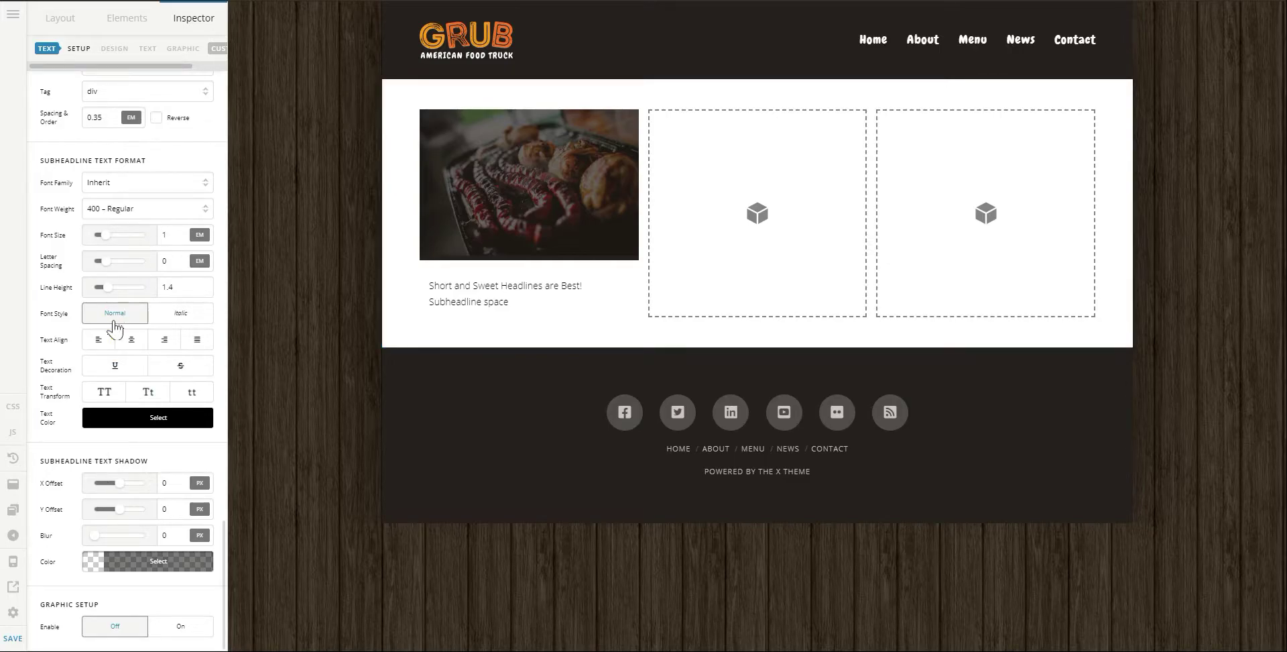
{"action": "scroll", "coordinate": [114, 326], "scroll_direction": "up", "scroll_amount": 5}
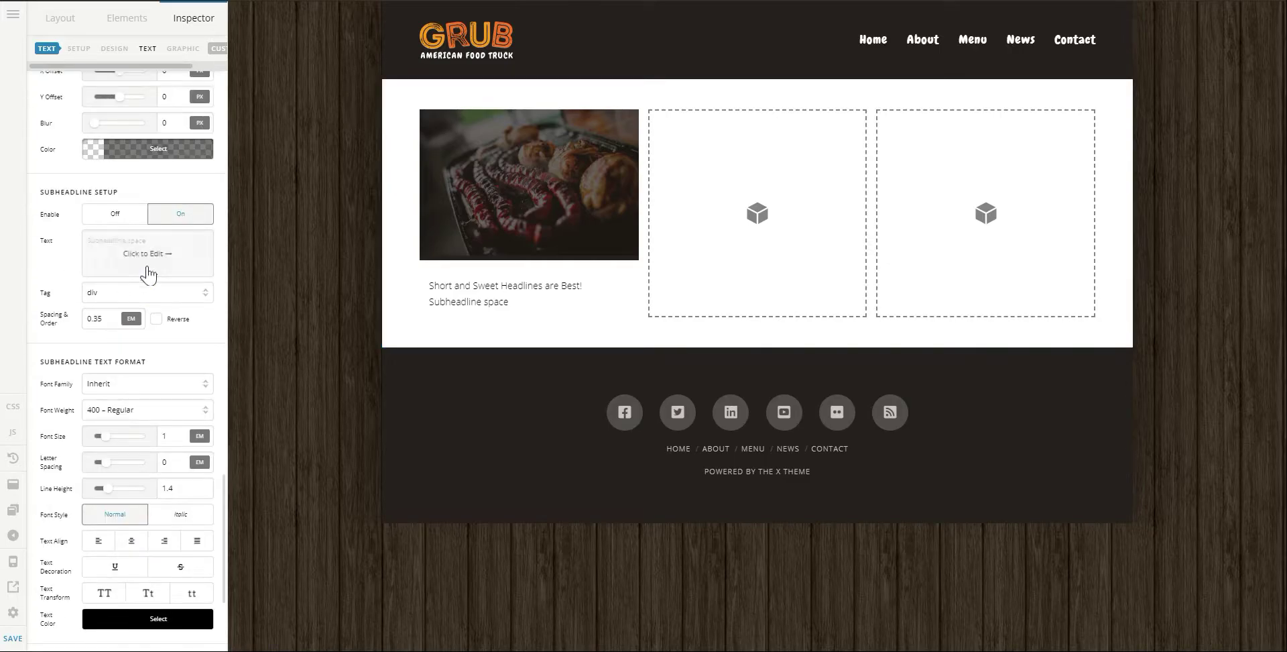
{"action": "left_click", "coordinate": [147, 274]}
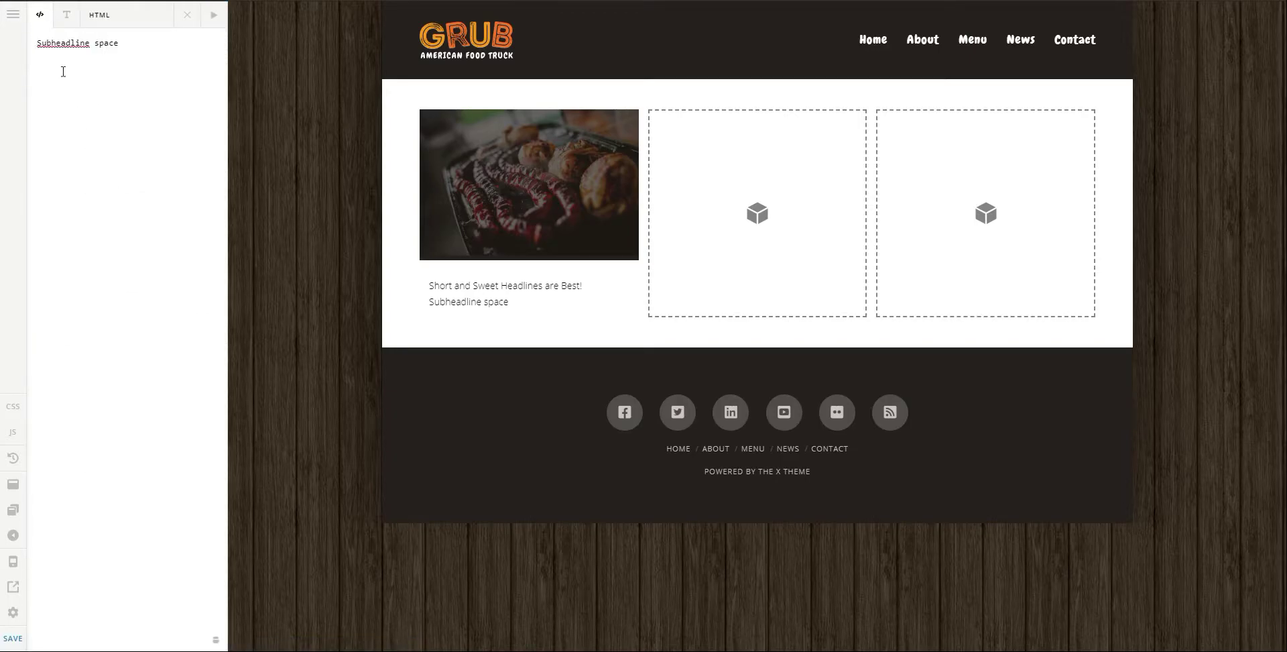
{"action": "left_click", "coordinate": [66, 15]}
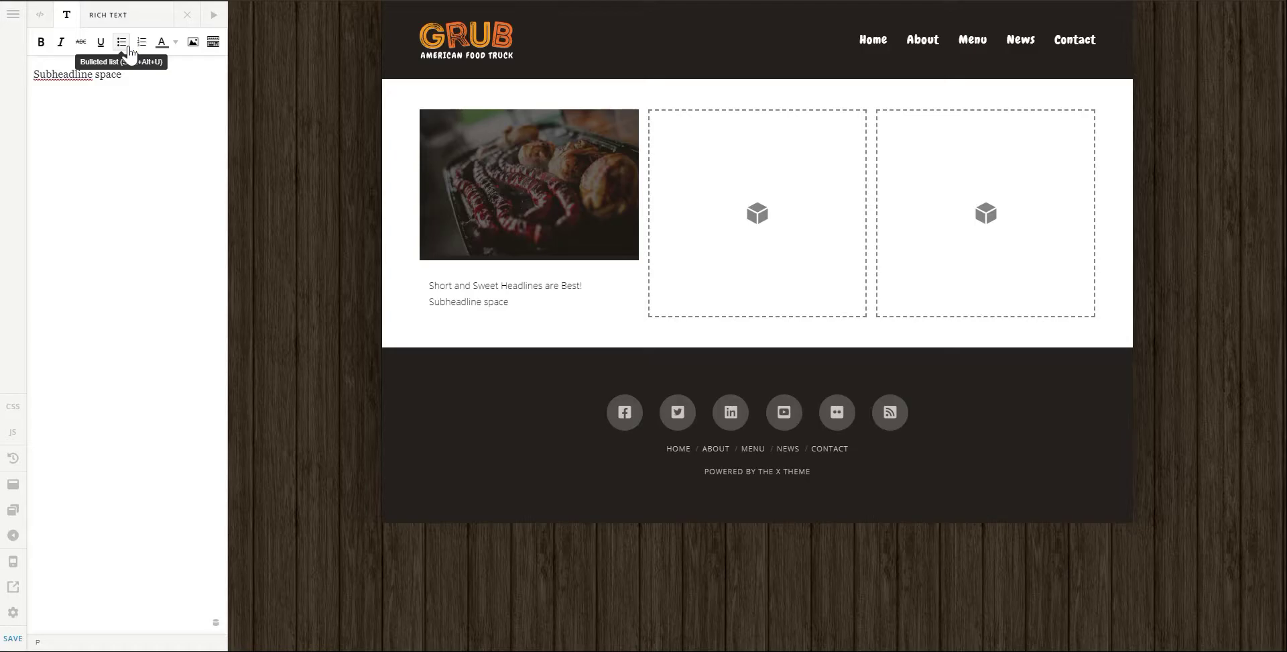
{"action": "left_click", "coordinate": [122, 42]}
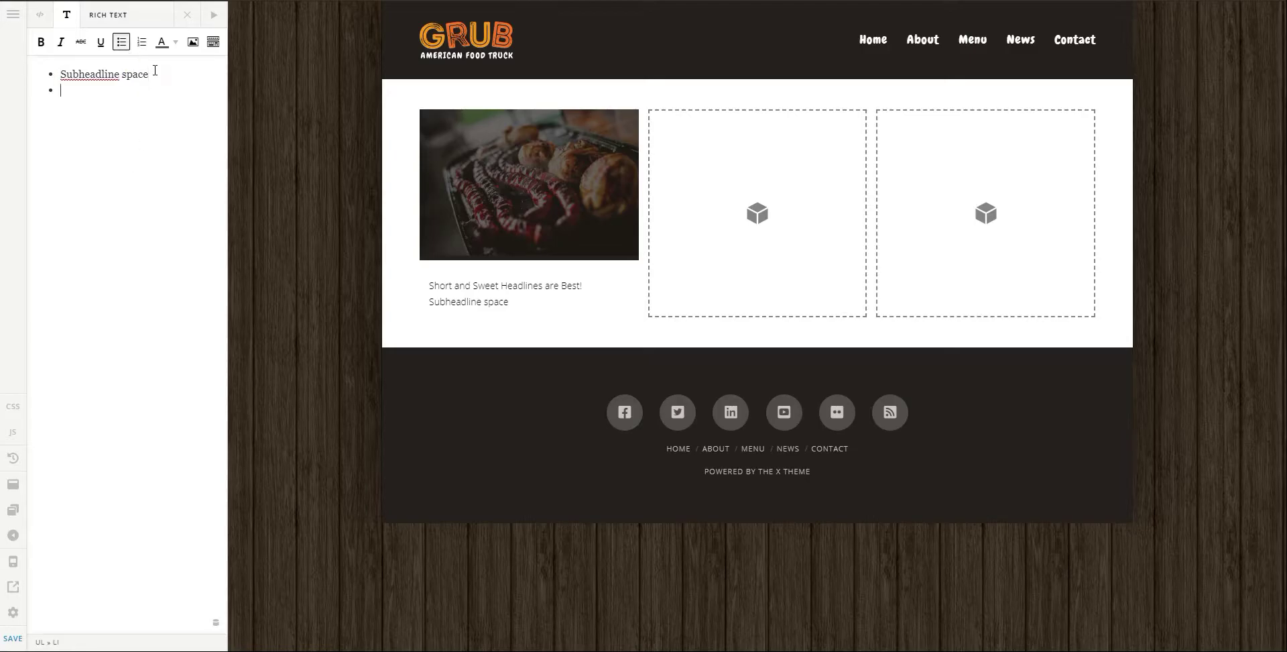
{"action": "type", "text": "Text"}
{"action": "type", "text": " 1 "}
{"action": "type", "text": "Text 2"}
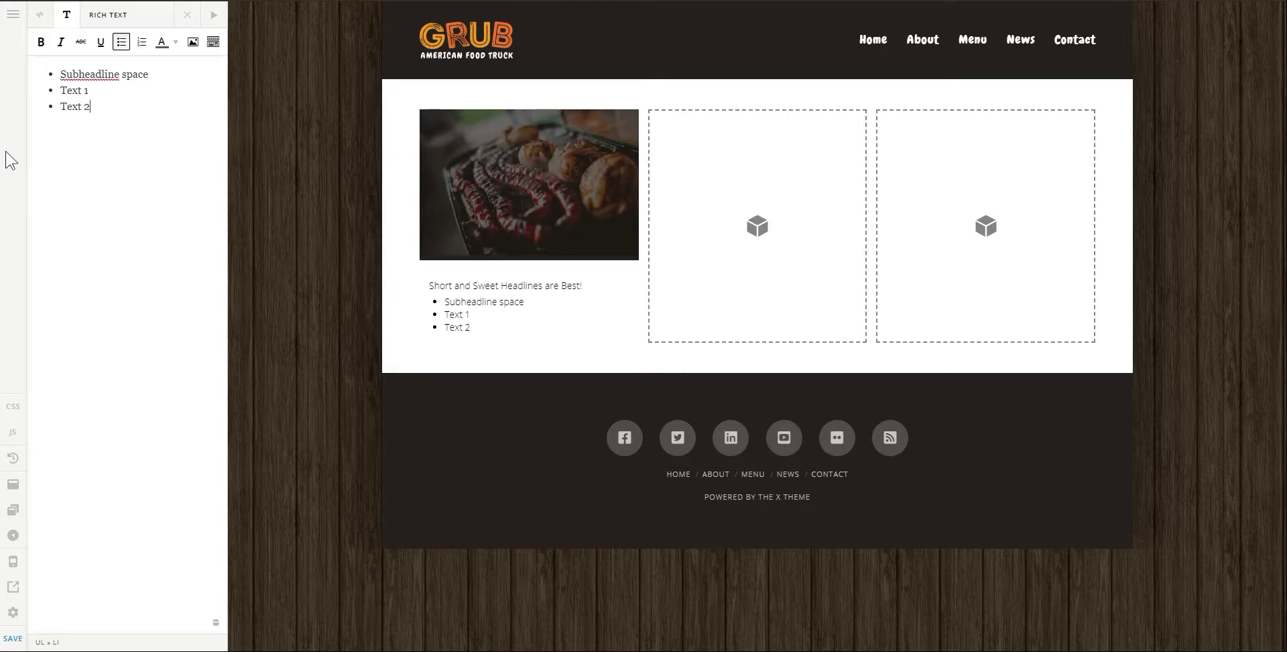
{"action": "left_click", "coordinate": [189, 16]}
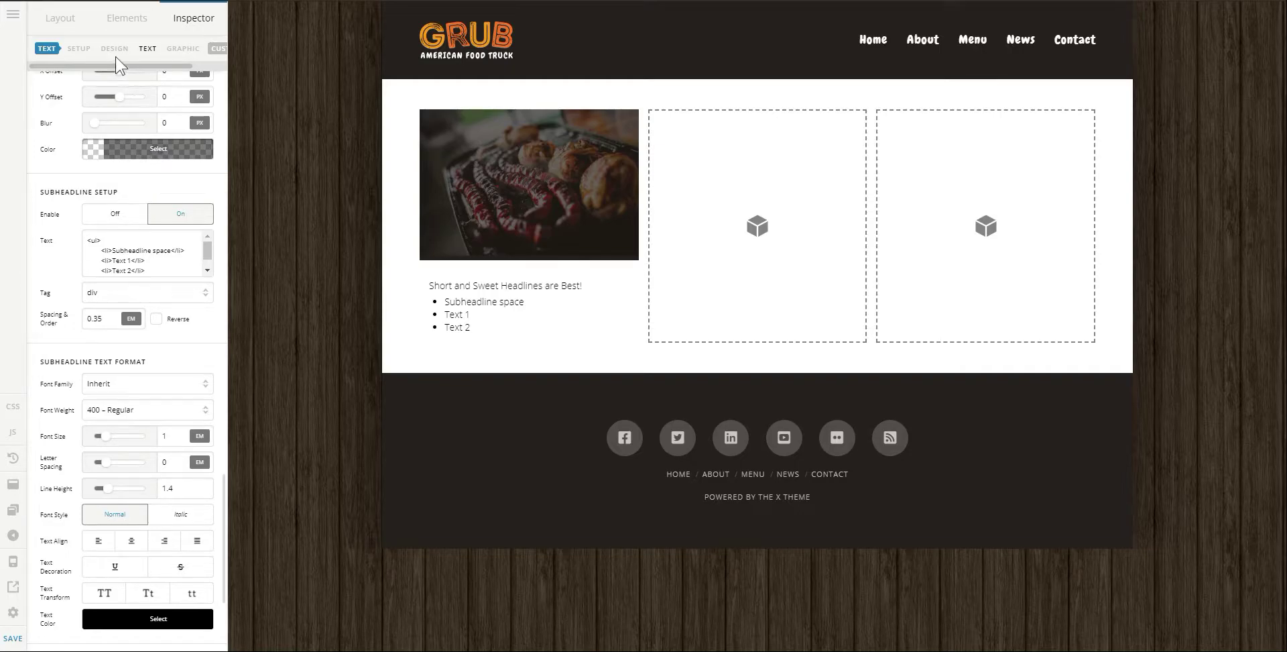
Search the elements for "but" and add a standard Button below the headline in the first column
{"action": "left_click", "coordinate": [135, 21]}
{"action": "type", "text": "but"}
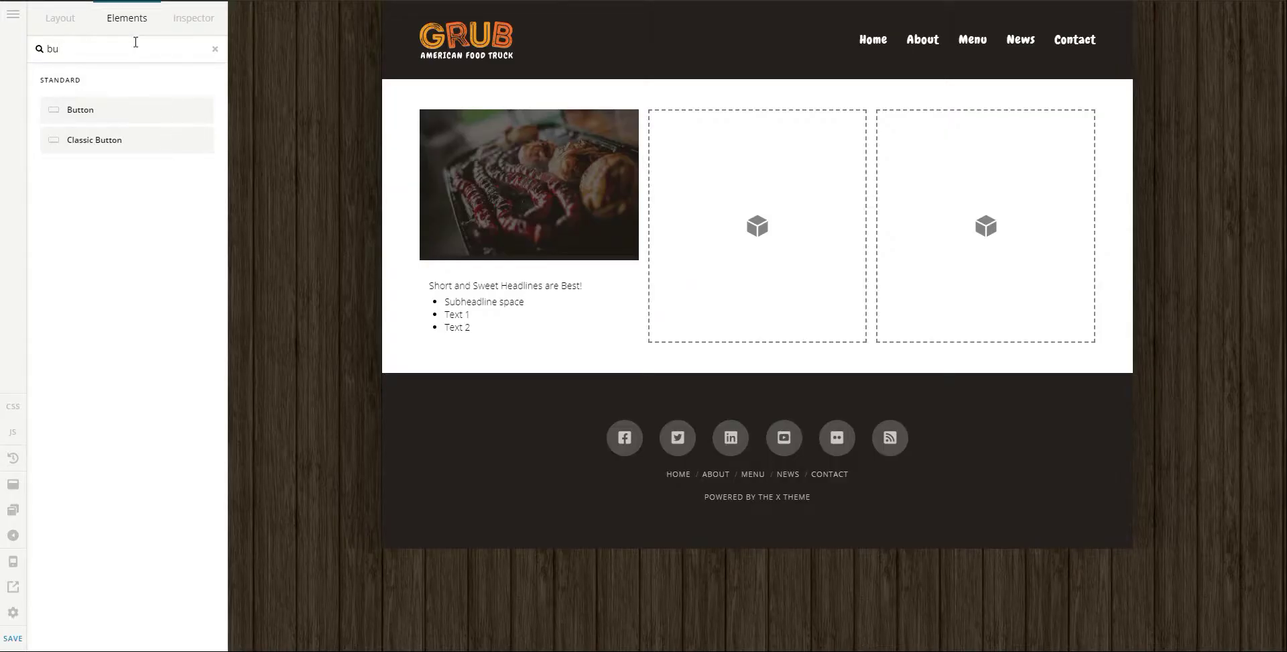
{"action": "mouse_move", "coordinate": [121, 107]}
{"action": "left_mouse_down"}
{"action": "mouse_move", "coordinate": [483, 376]}
{"action": "mouse_move", "coordinate": [529, 318]}
{"action": "mouse_move", "coordinate": [524, 362]}
{"action": "left_mouse_up"}
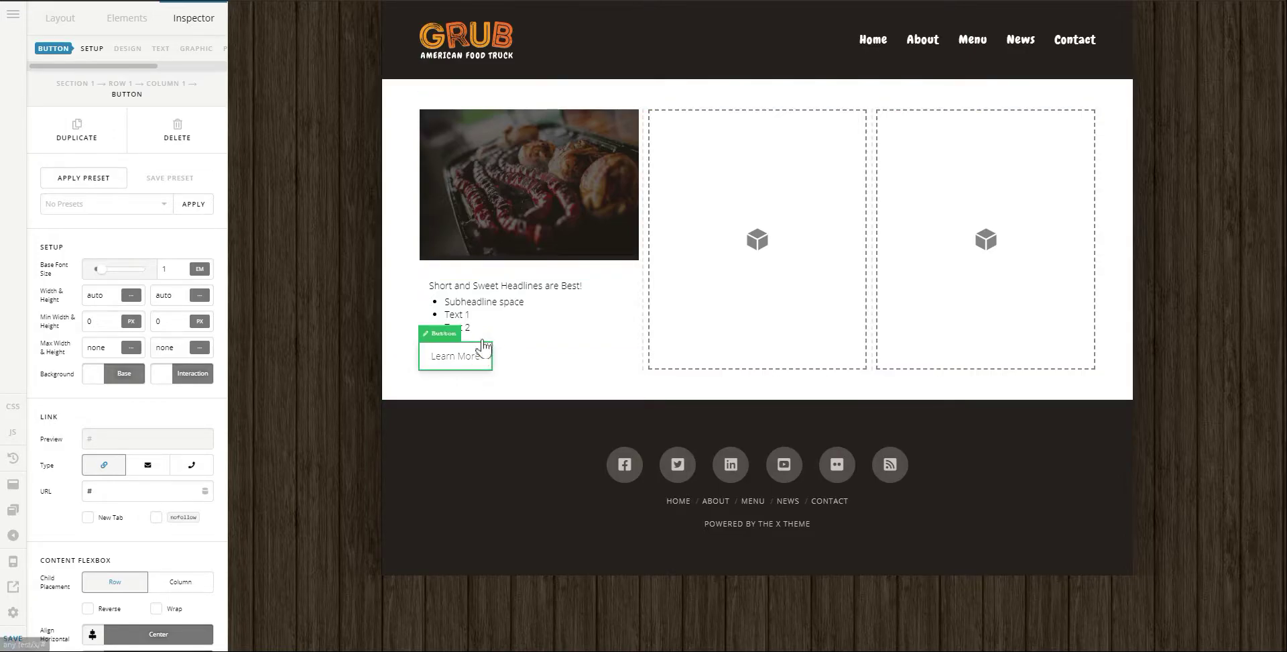
Set the first column headline's bottom margin to 2 em
{"action": "left_click", "coordinate": [458, 328]}
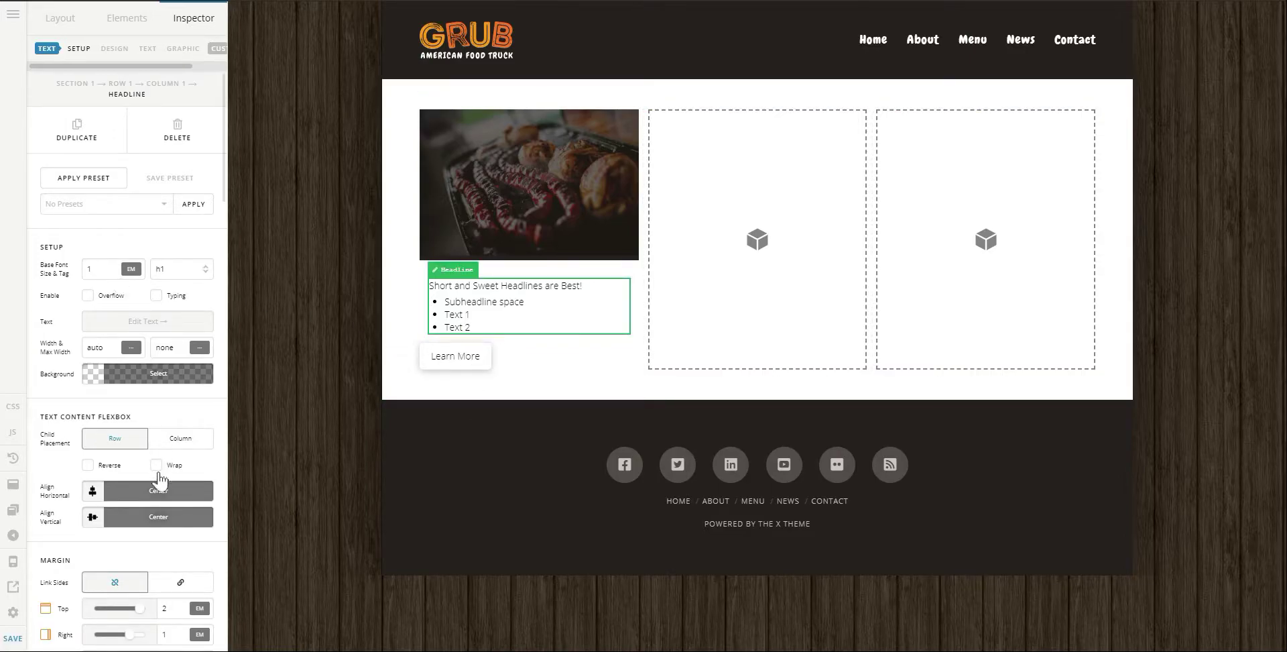
{"action": "scroll", "coordinate": [159, 483], "scroll_direction": "down", "scroll_amount": 2}
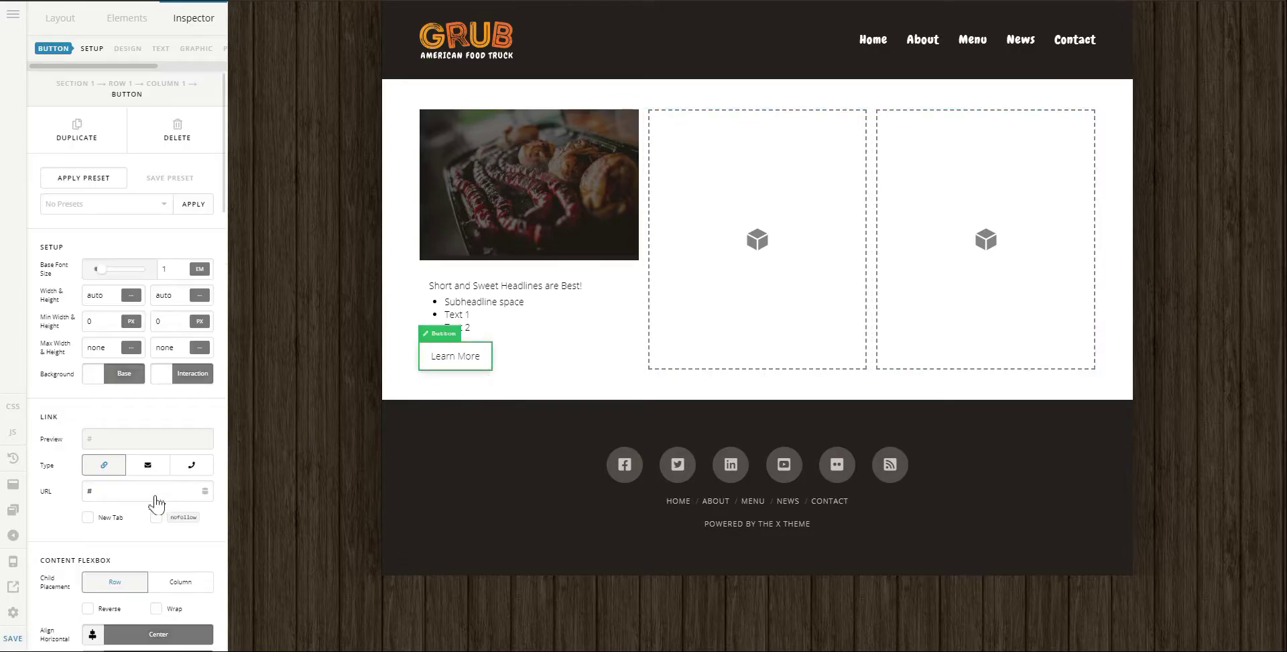
{"action": "scroll", "coordinate": [156, 503], "scroll_direction": "down", "scroll_amount": 3}
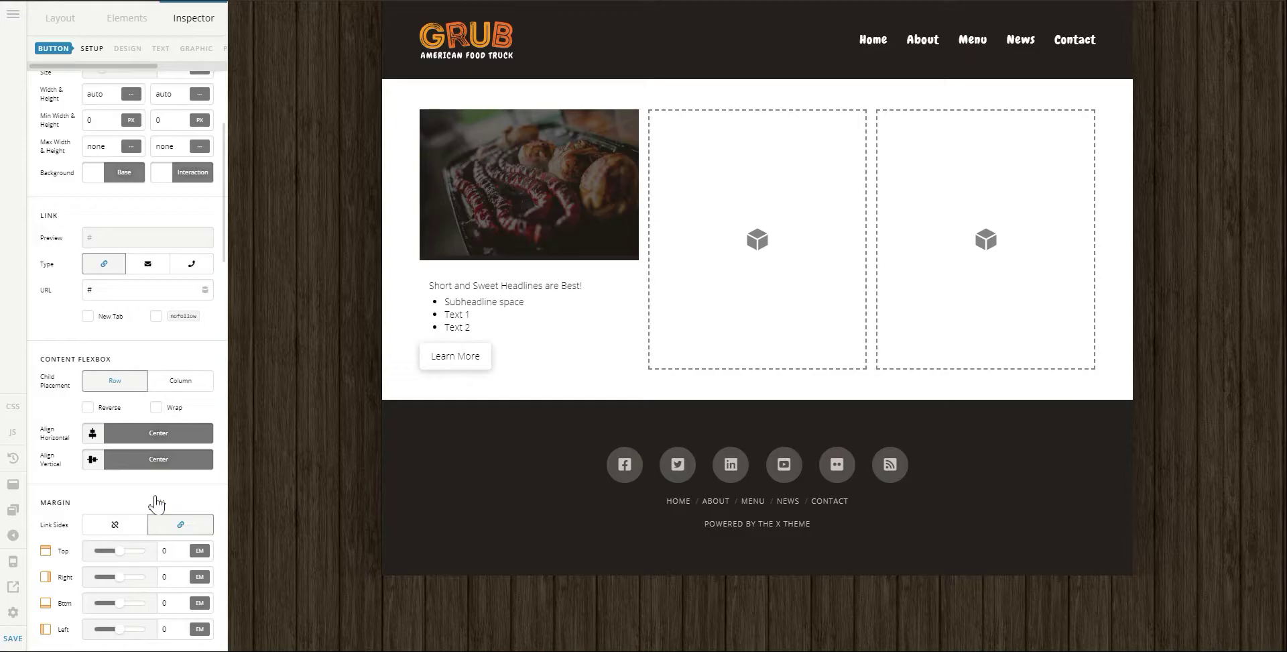
{"action": "left_click", "coordinate": [481, 325]}
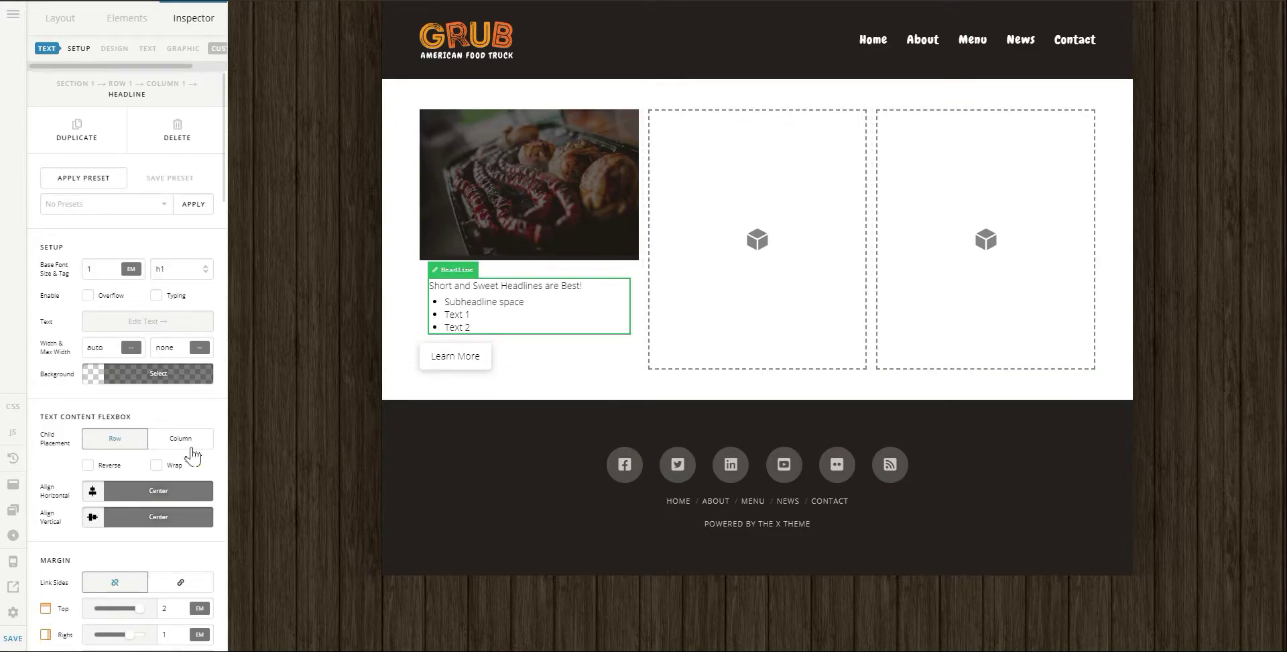
{"action": "scroll", "coordinate": [191, 451], "scroll_direction": "down", "scroll_amount": 4}
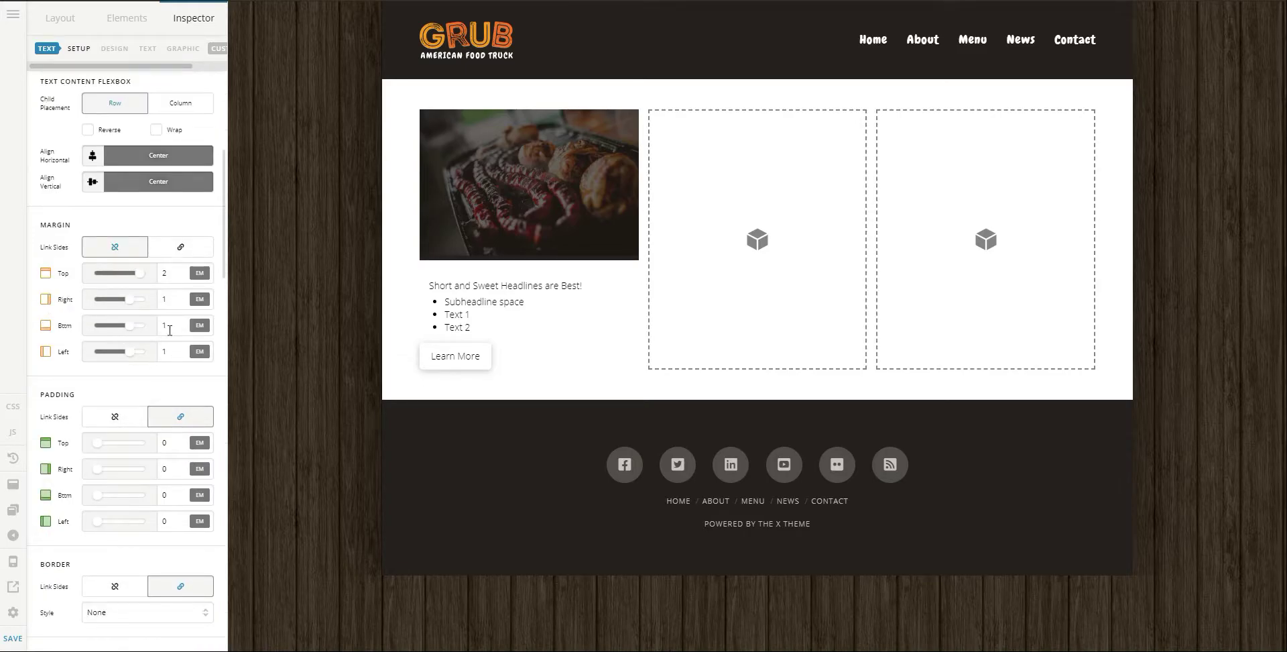
{"action": "double_click", "coordinate": [169, 327]}
{"action": "type", "text": "2"}
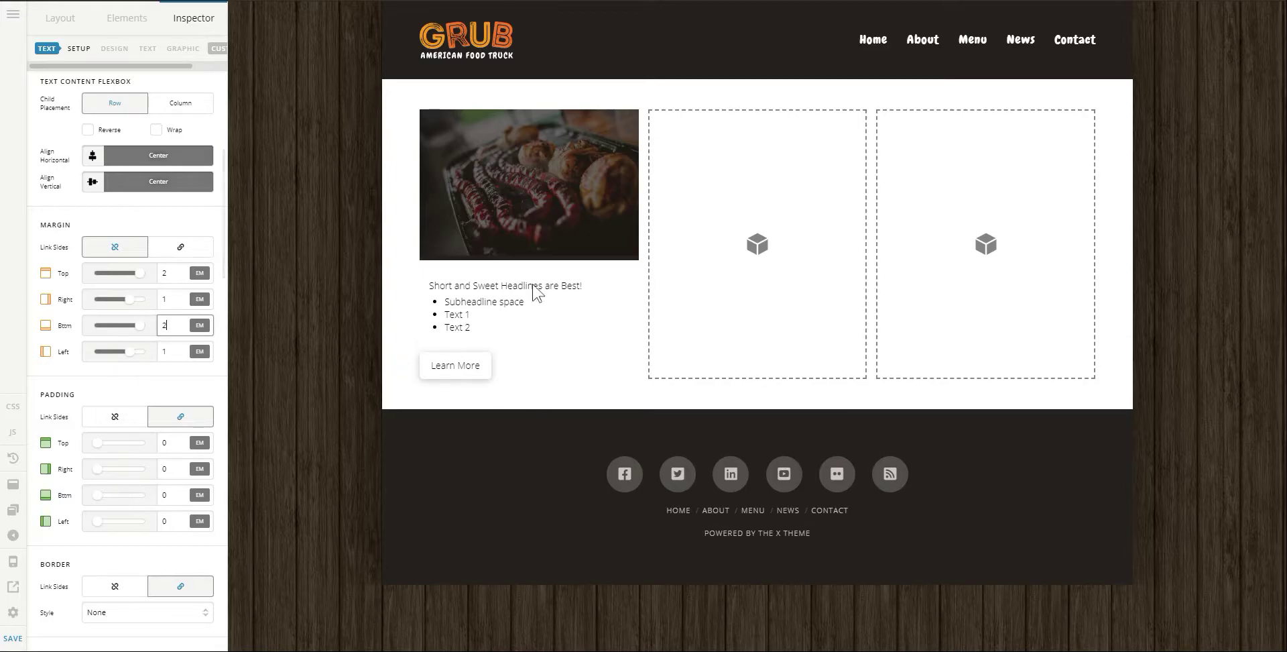
Set the Learn More button's margin to 1 em on all sides, then unlink the sides and set the top to 0
{"action": "left_click", "coordinate": [480, 377]}
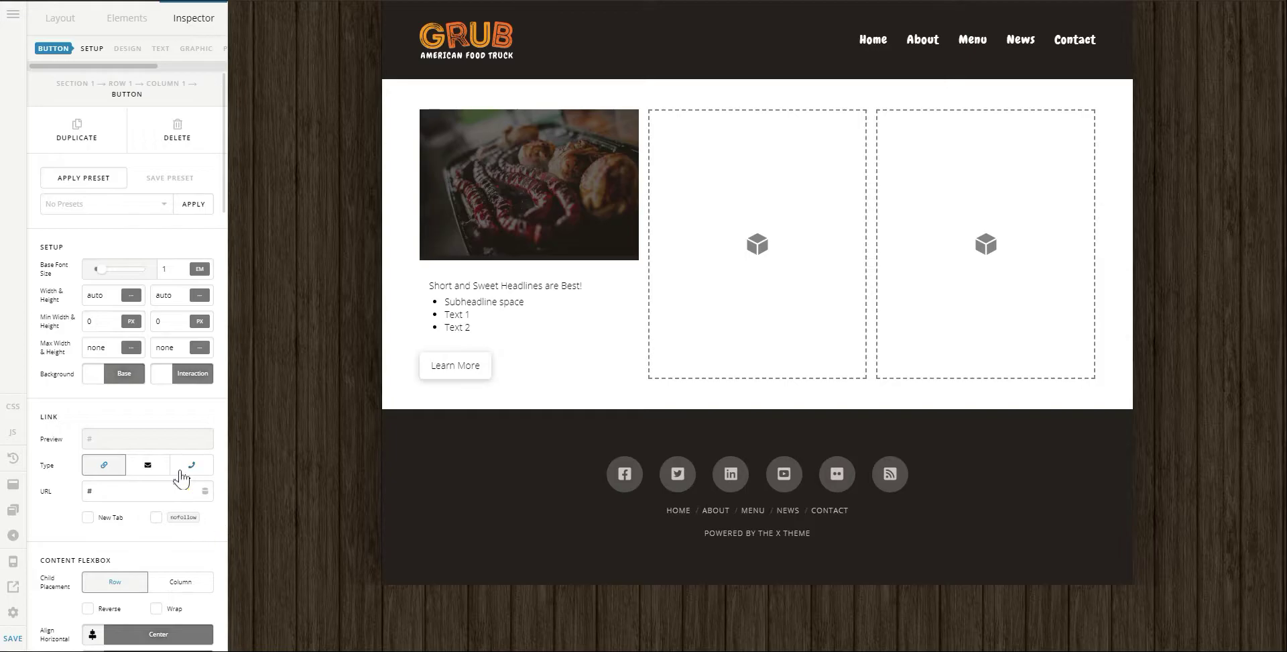
{"action": "scroll", "coordinate": [181, 477], "scroll_direction": "down", "scroll_amount": 3}
{"action": "scroll", "coordinate": [181, 477], "scroll_direction": "down", "scroll_amount": 3}
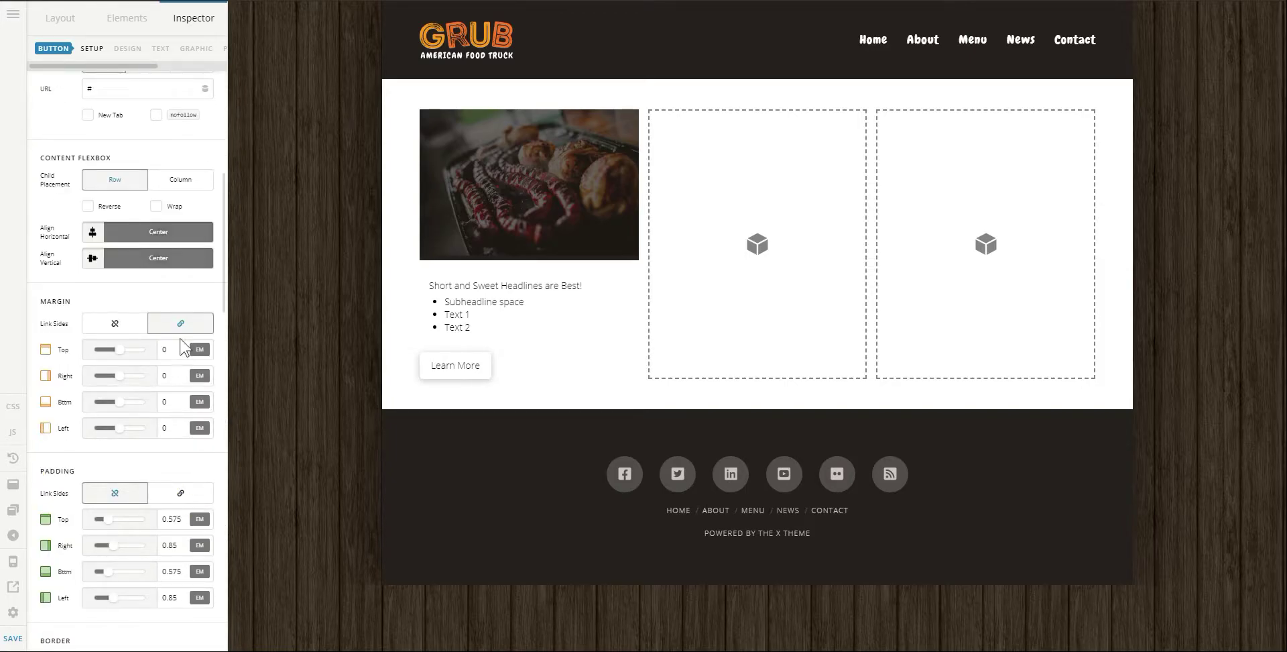
{"action": "left_click", "coordinate": [176, 349]}
{"action": "type", "text": "1"}
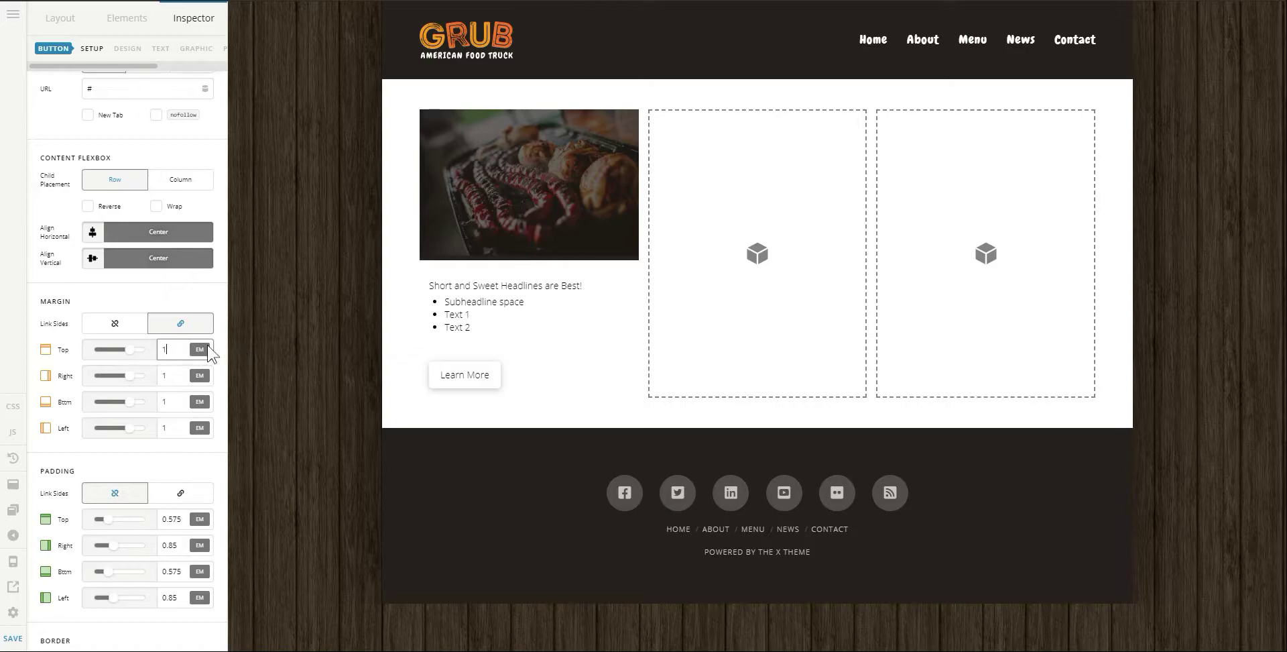
{"action": "left_click", "coordinate": [136, 328]}
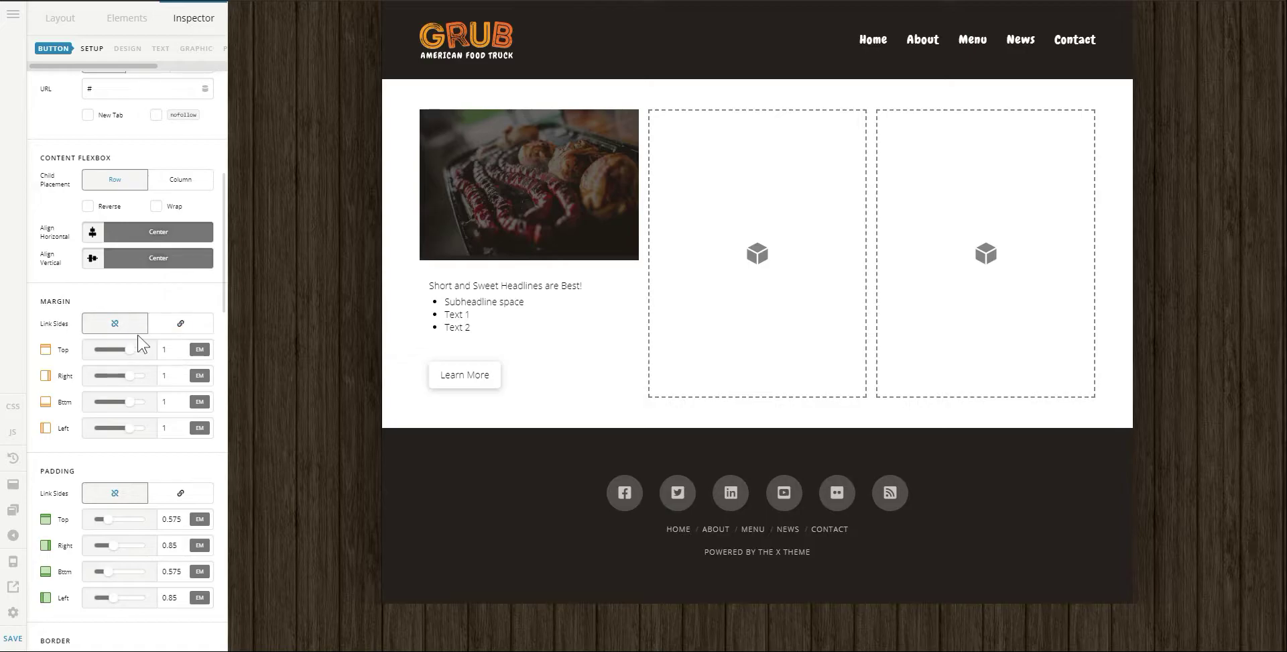
{"action": "type", "text": "0"}
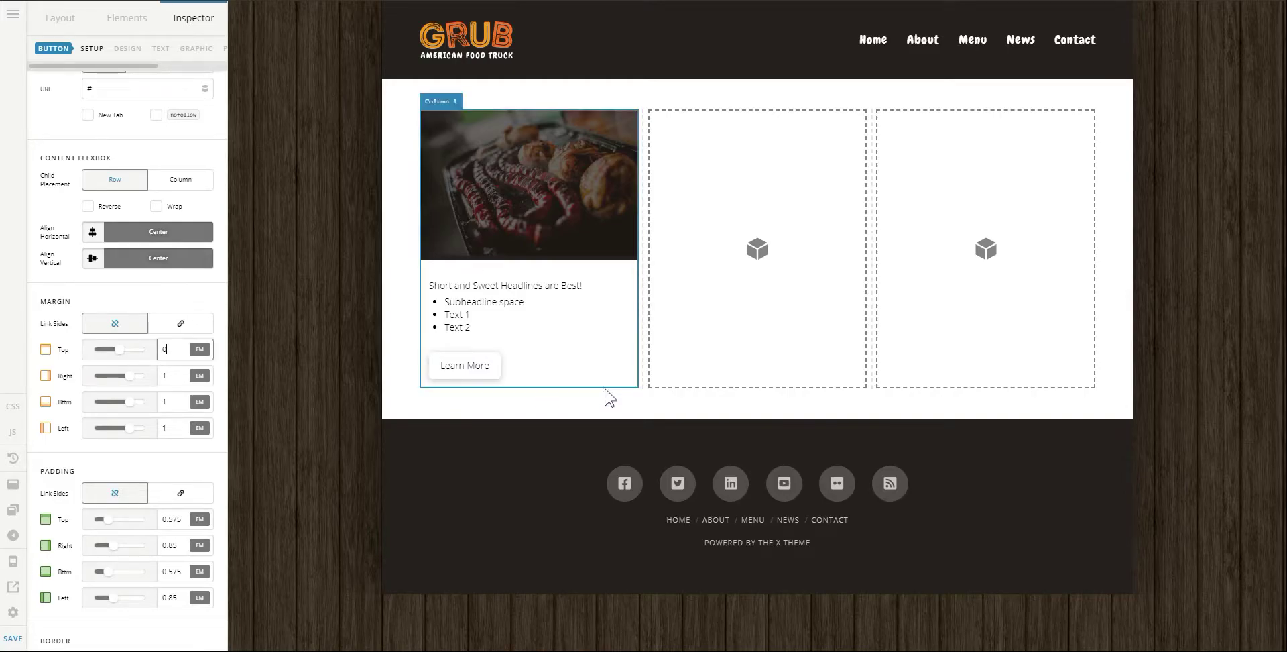
Give the first column a solid border with a width of 3 px
{"action": "left_click", "coordinate": [615, 381]}
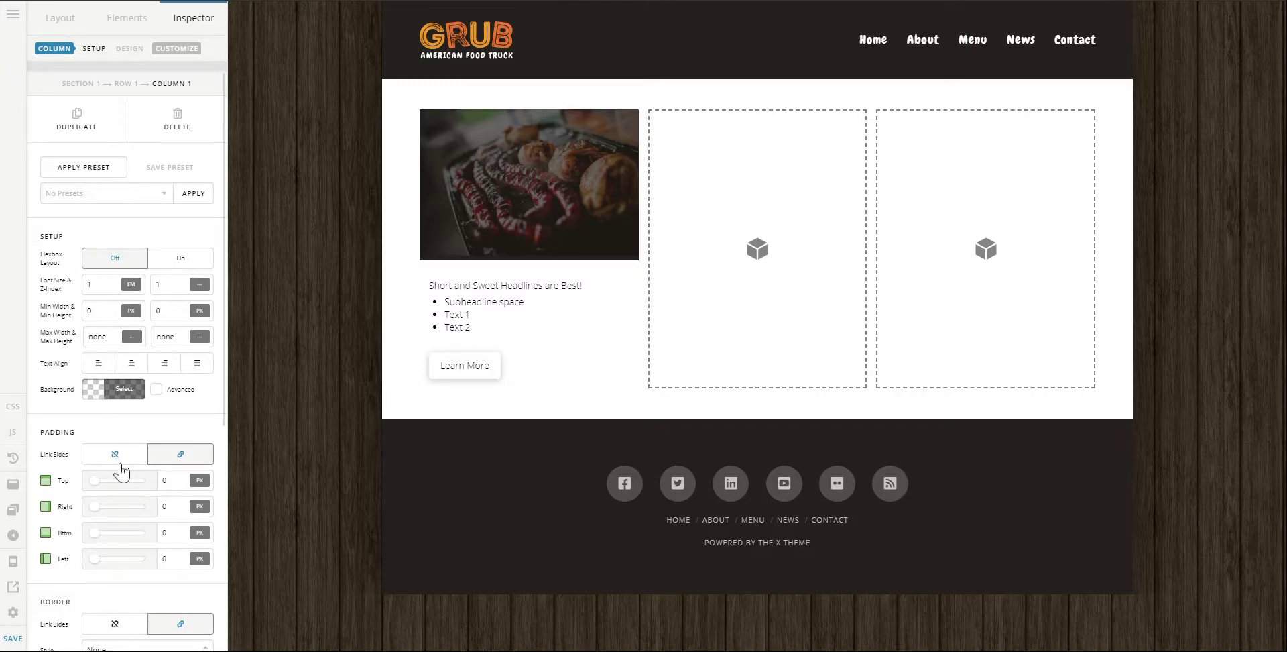
{"action": "scroll", "coordinate": [121, 469], "scroll_direction": "down", "scroll_amount": 3}
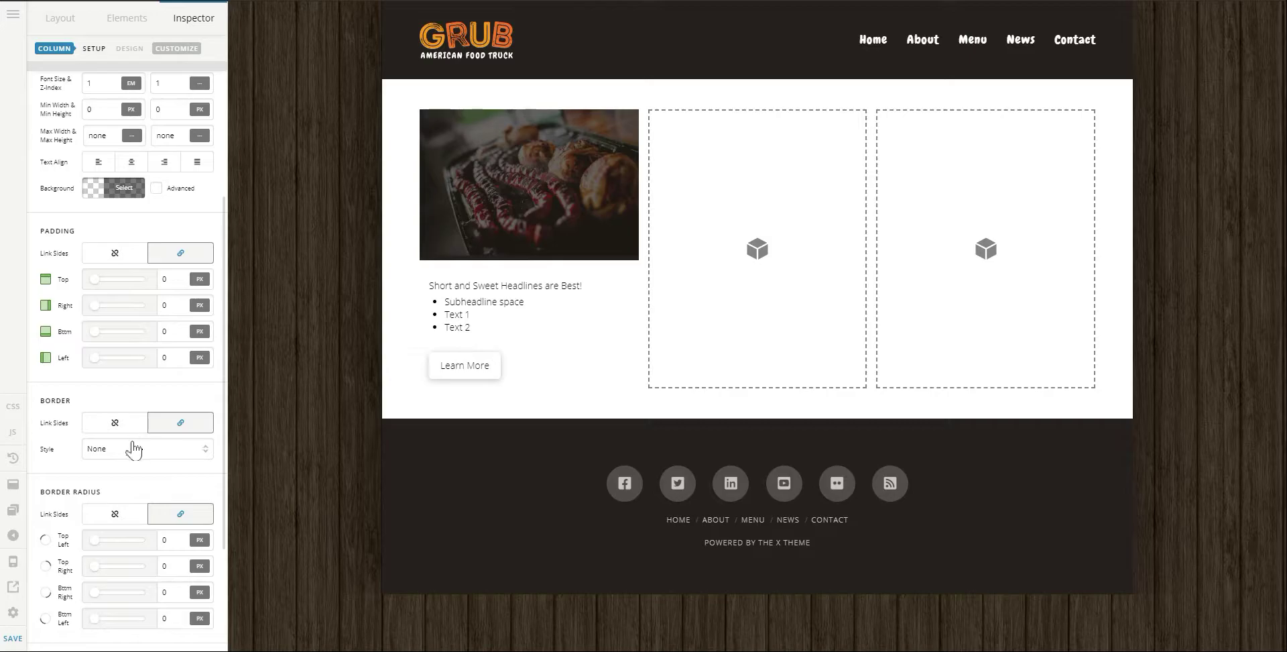
{"action": "left_click", "coordinate": [134, 455]}
{"action": "left_click", "coordinate": [124, 474]}
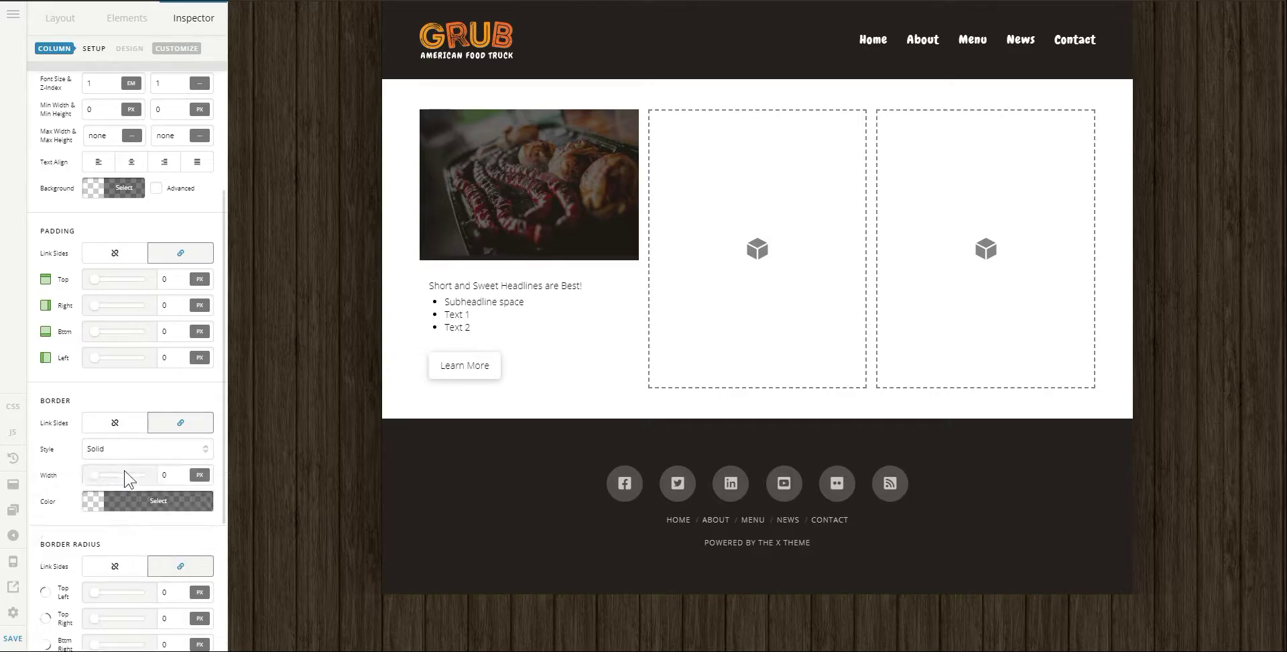
{"action": "left_click", "coordinate": [168, 472]}
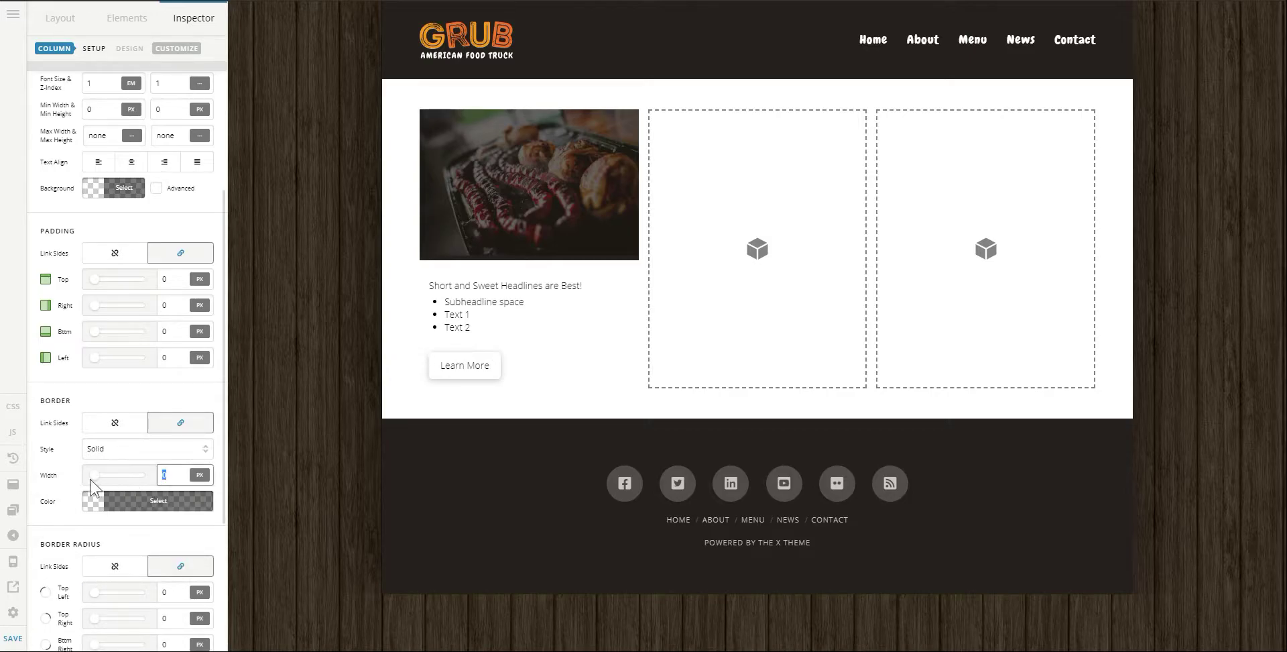
{"action": "type", "text": "3"}
Set the first column's border color to light gray, rgb(203, 203, 203)
{"action": "left_click", "coordinate": [108, 517]}
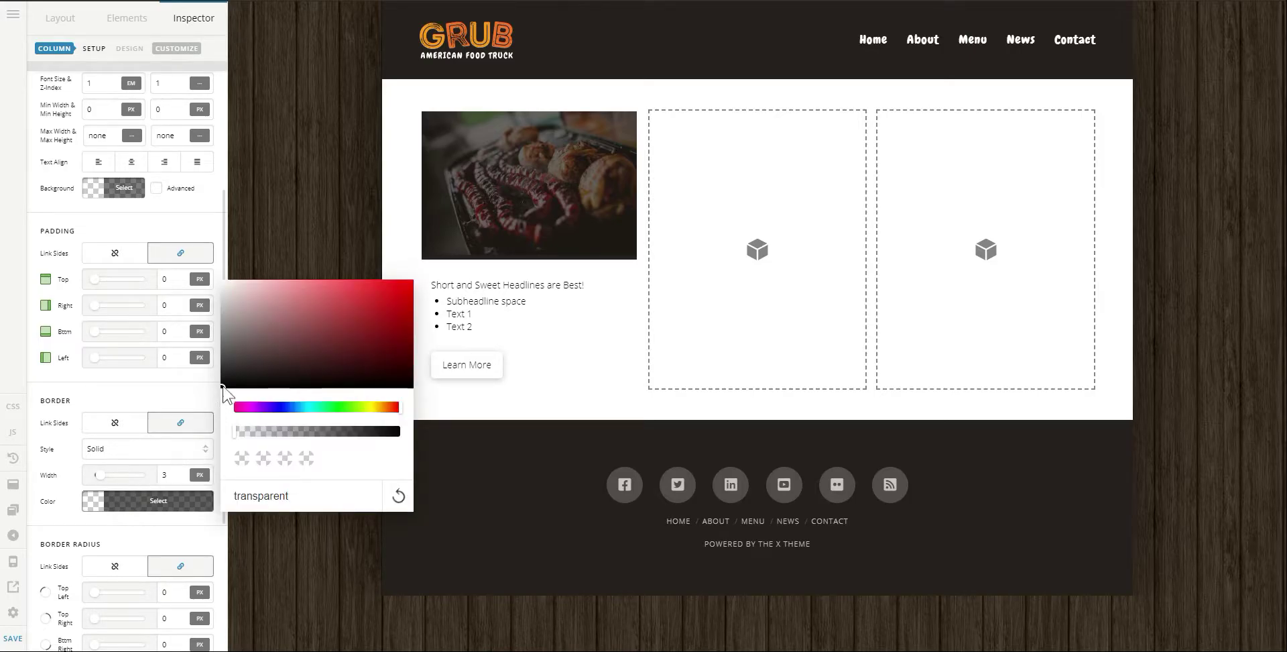
{"action": "left_click_drag", "start_coordinate": [239, 344], "coordinate": [188, 310]}
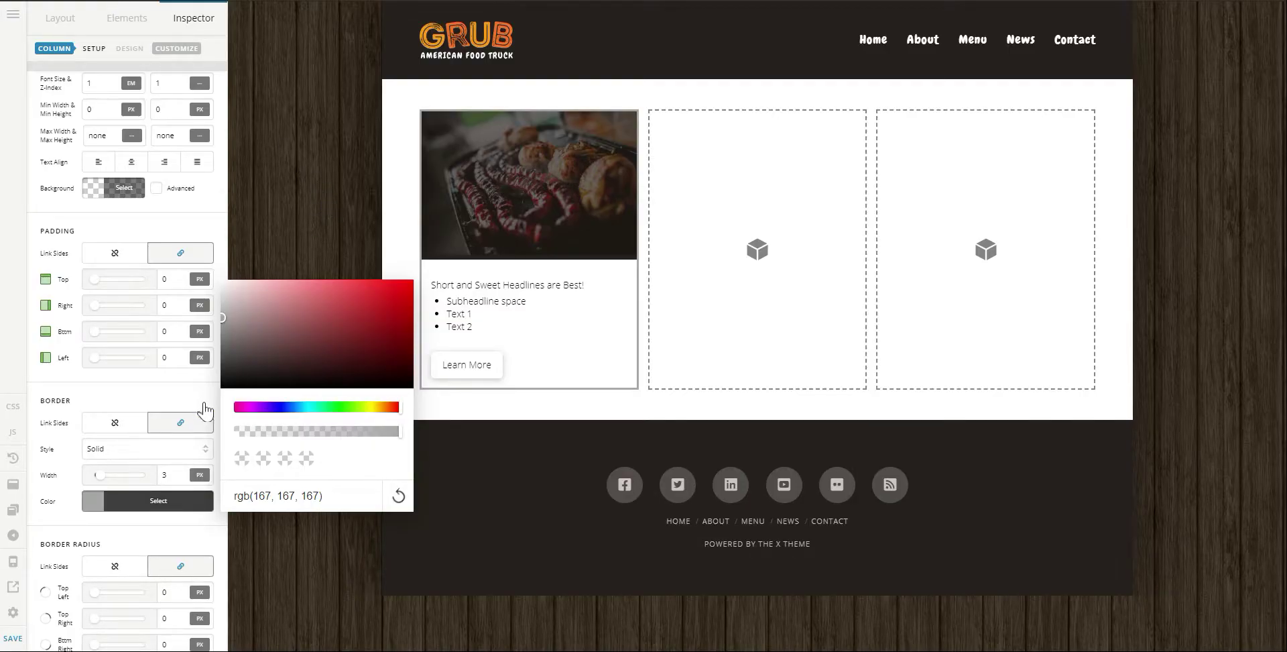
{"action": "left_click", "coordinate": [204, 305]}
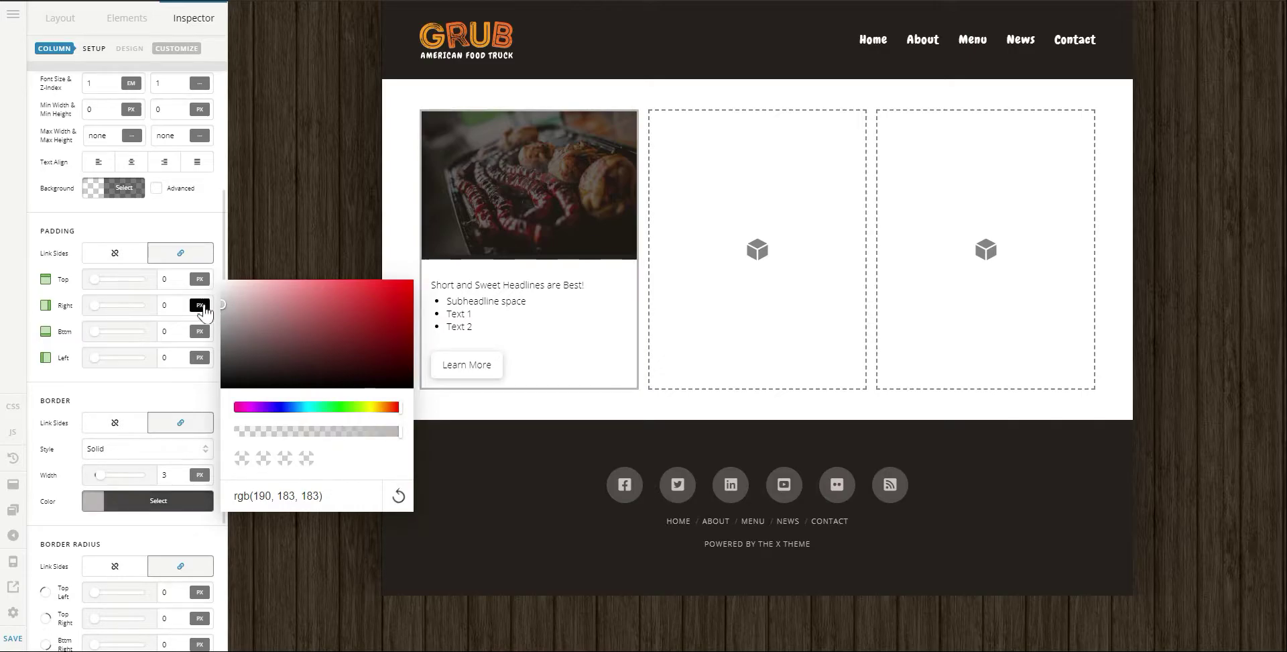
{"action": "left_click", "coordinate": [204, 301]}
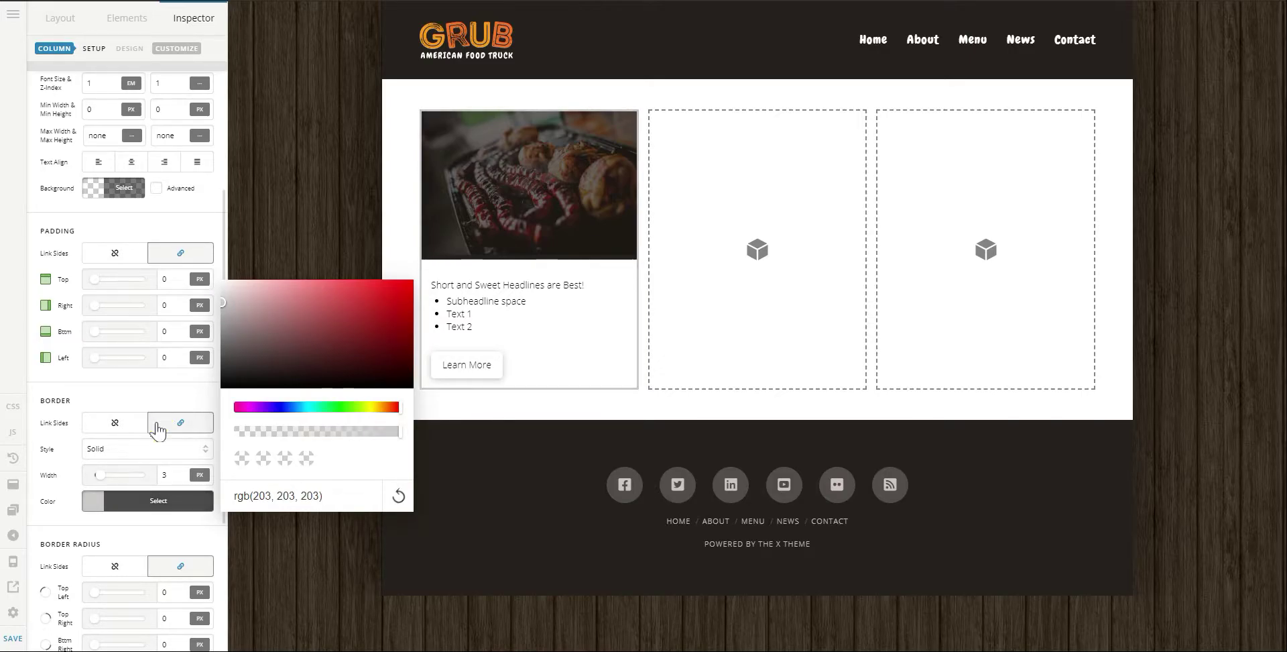
{"action": "left_click", "coordinate": [167, 388]}
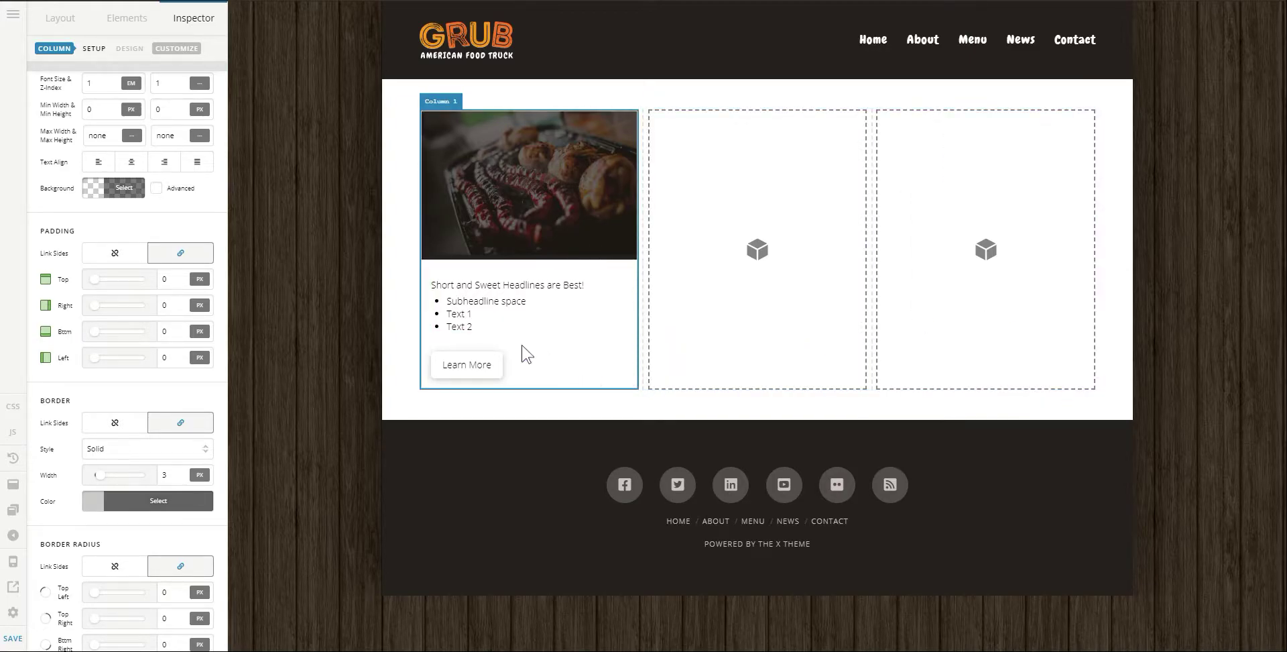
Duplicate the finished first column and delete the surplus empty column in the second line of the row
{"action": "scroll", "coordinate": [121, 409], "scroll_direction": "up", "scroll_amount": 3}
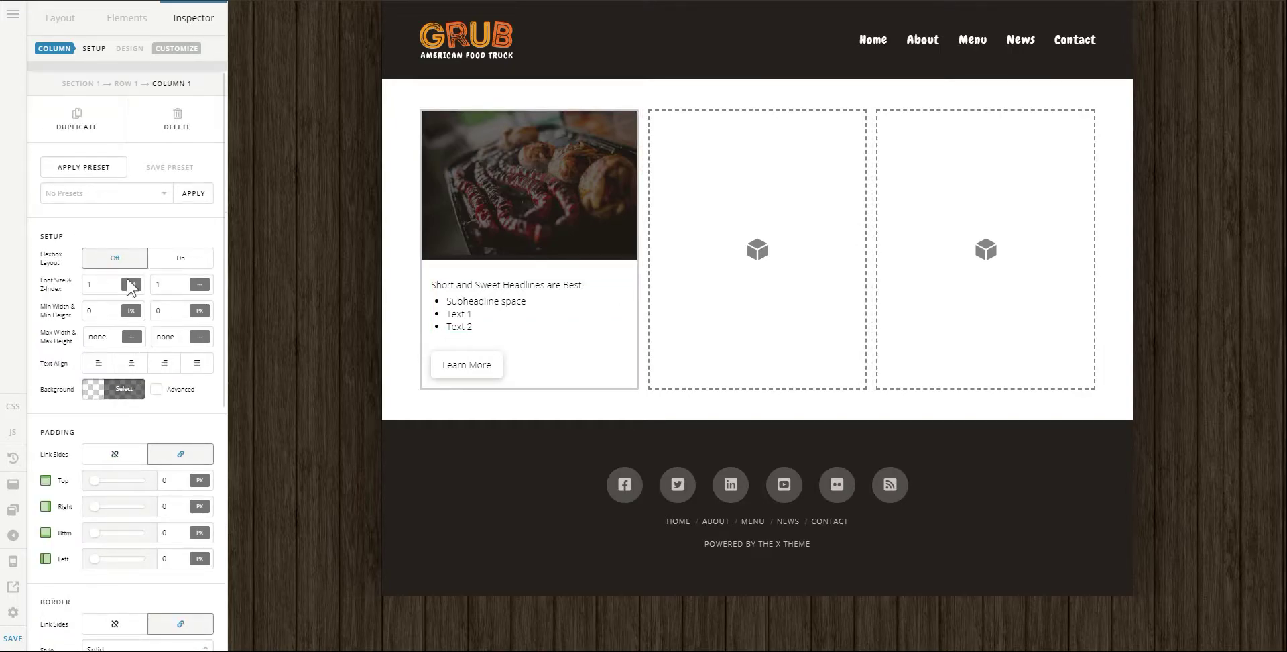
{"action": "left_click", "coordinate": [96, 132]}
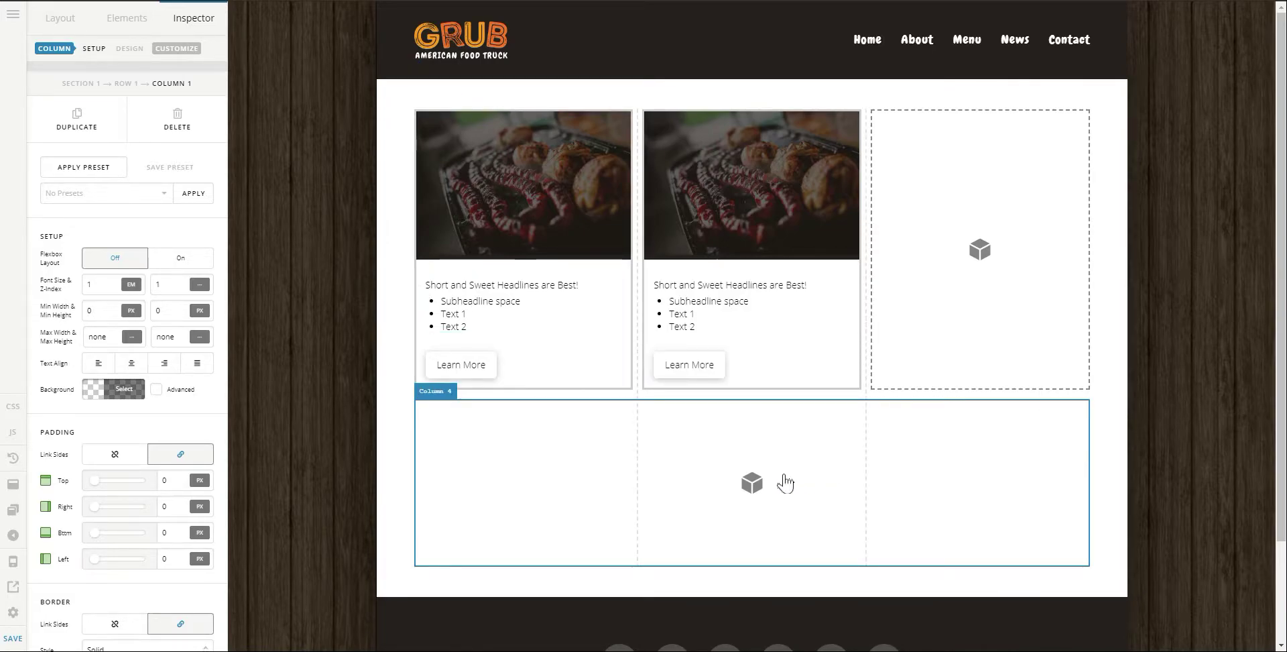
{"action": "left_click", "coordinate": [778, 481]}
{"action": "left_click", "coordinate": [177, 119]}
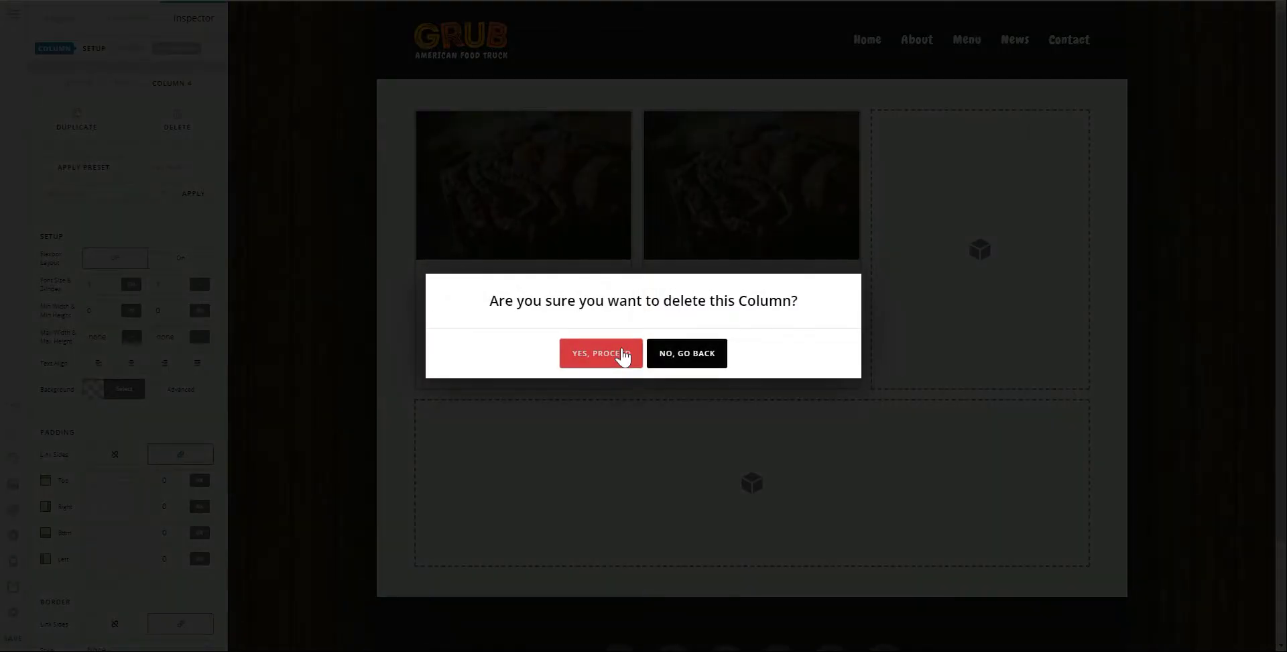
{"action": "left_click", "coordinate": [623, 352]}
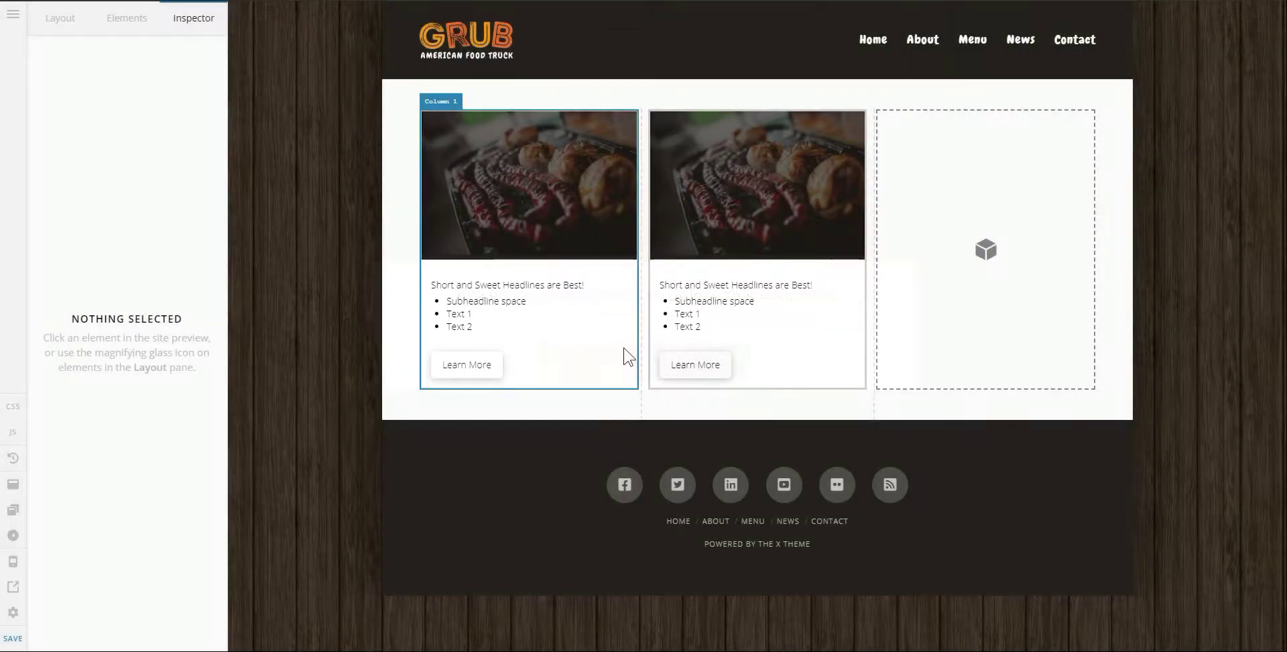
Delete the empty third column from the row
{"action": "left_click", "coordinate": [900, 277]}
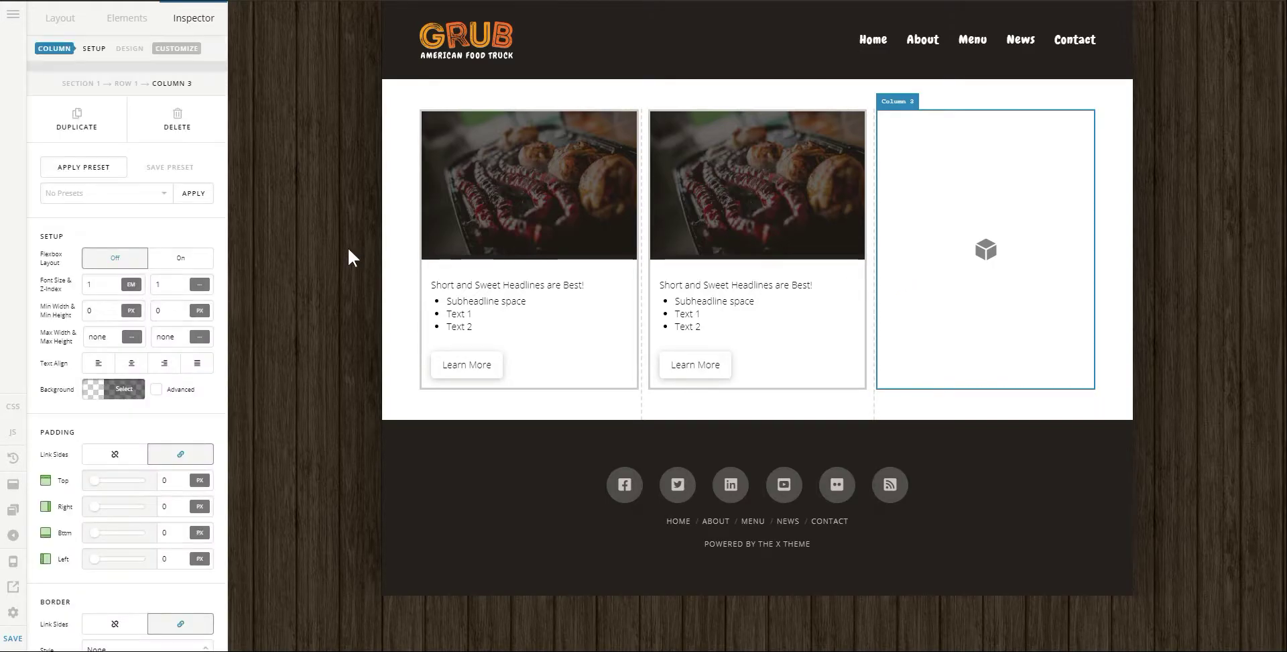
{"action": "left_click", "coordinate": [174, 134]}
{"action": "left_click", "coordinate": [592, 352]}
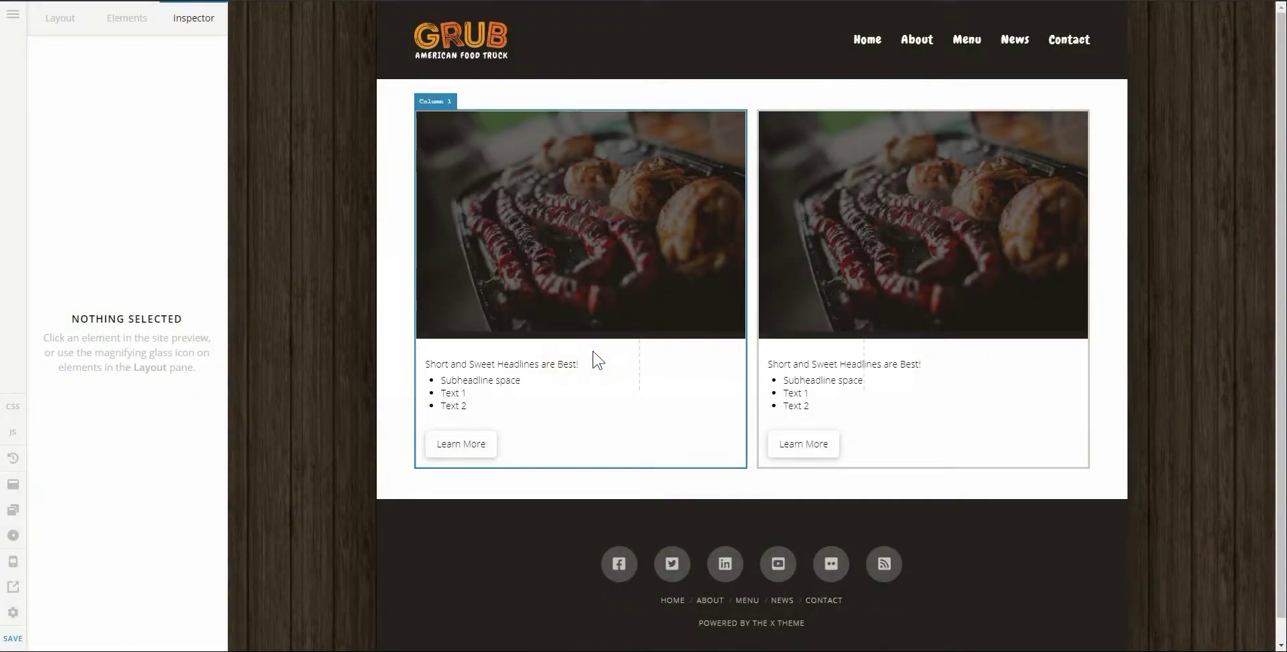
Check the row's column layout and duplicate the second card column to complete the three-column row
{"action": "left_click", "coordinate": [54, 20]}
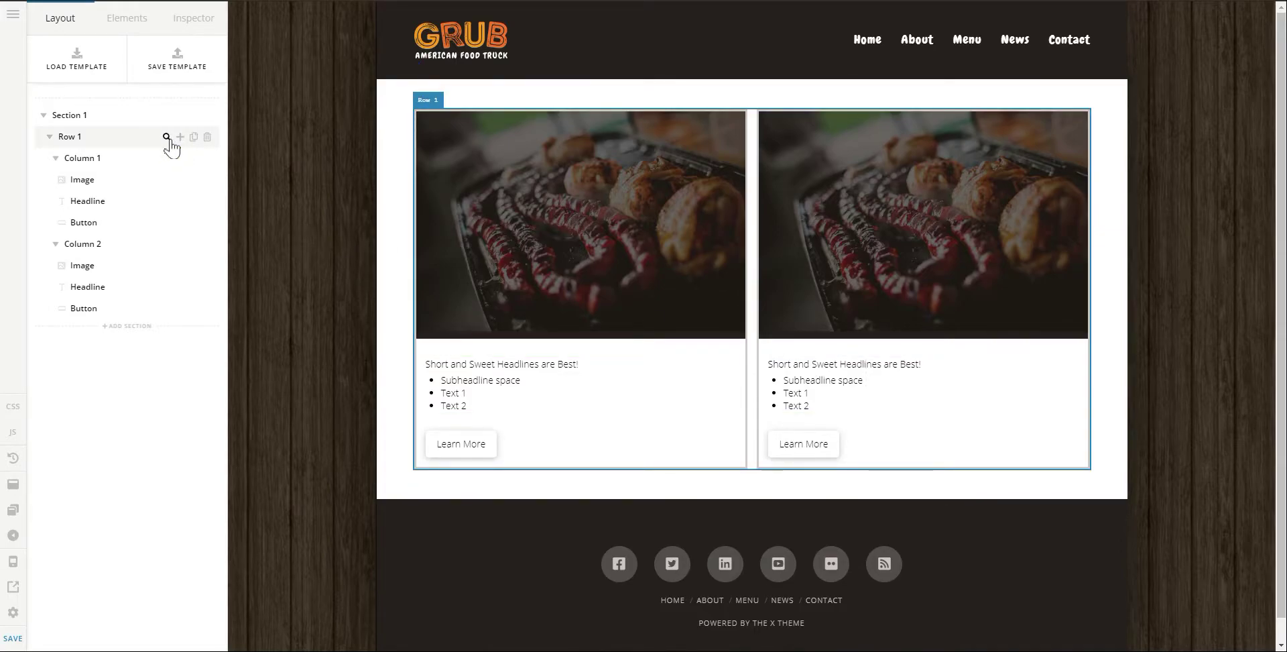
{"action": "left_click", "coordinate": [167, 137]}
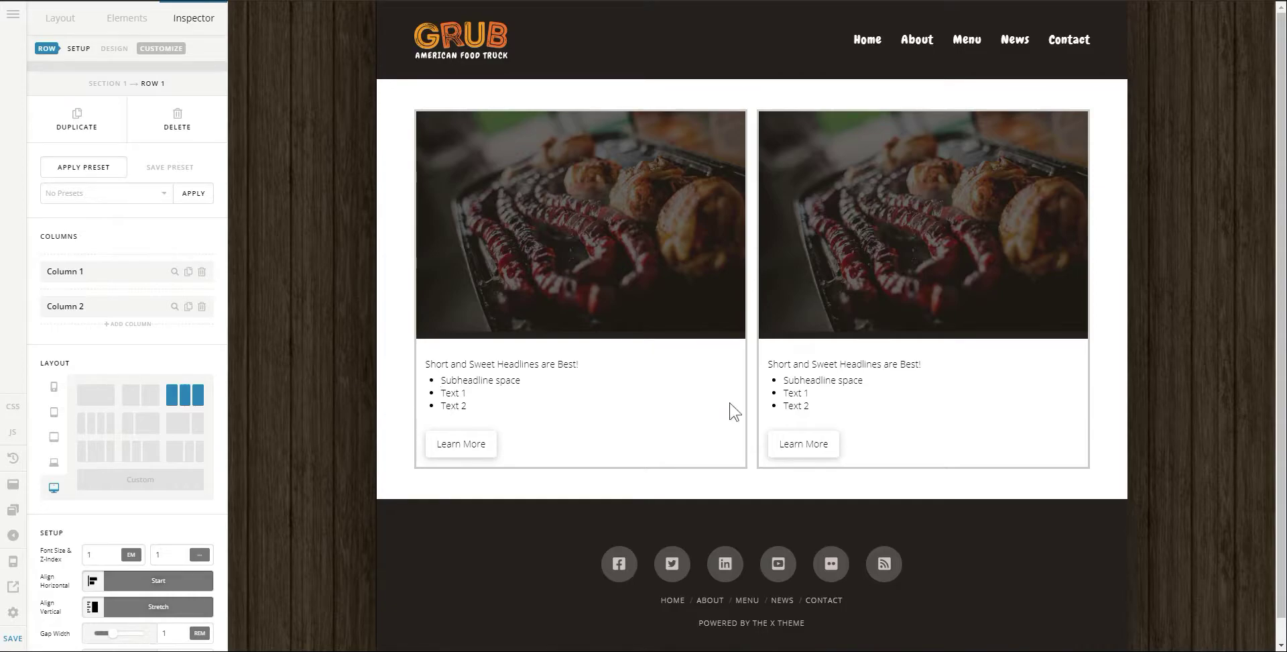
{"action": "left_click", "coordinate": [932, 435]}
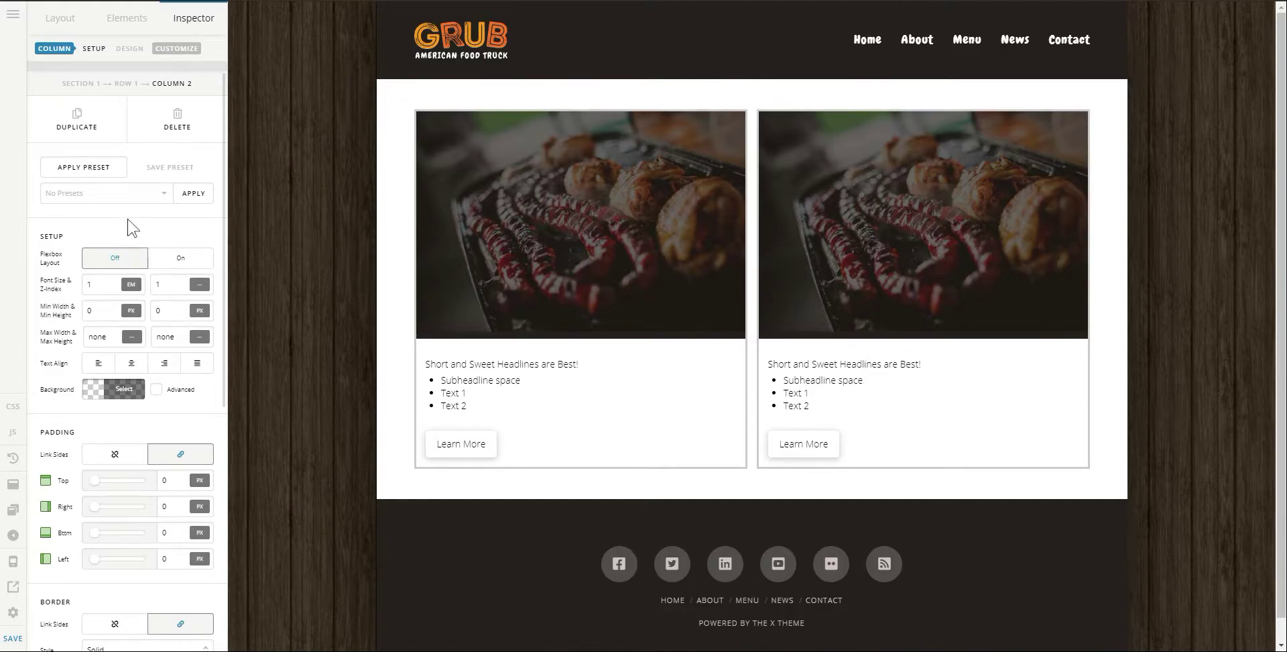
{"action": "left_click", "coordinate": [93, 132]}
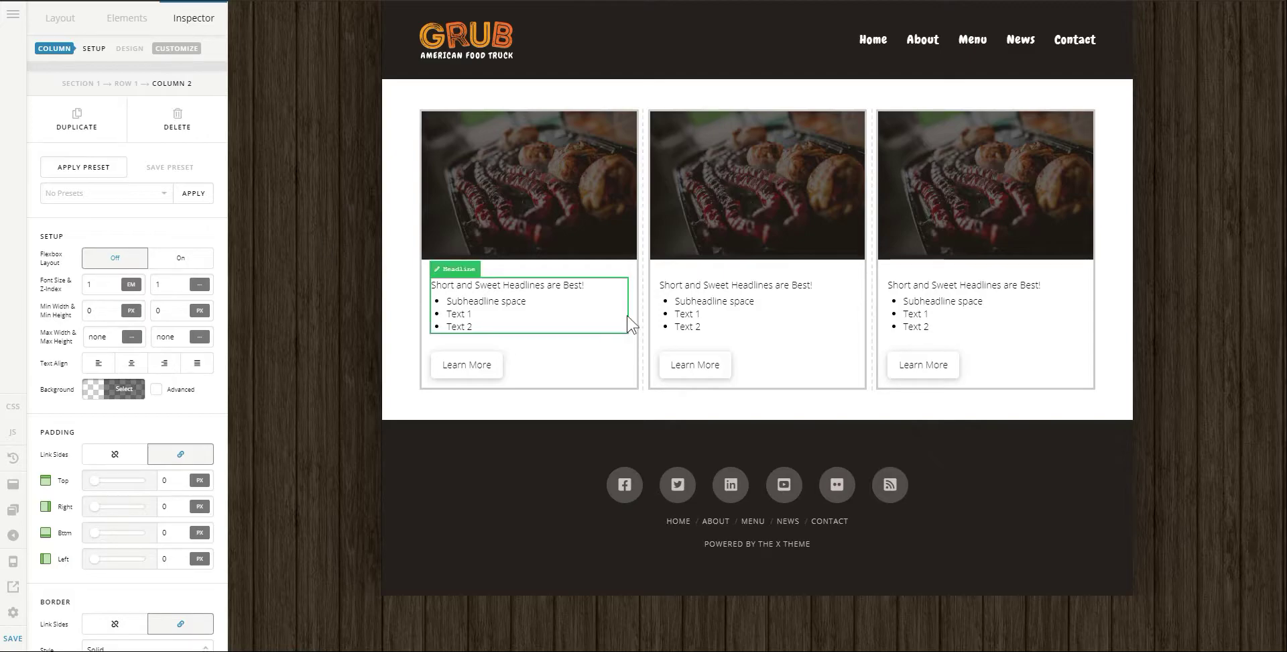
Change the middle card's headline to "Short and Sweet Headlines are Best additional text to make the headline span 2 lines"
{"action": "left_click", "coordinate": [582, 323]}
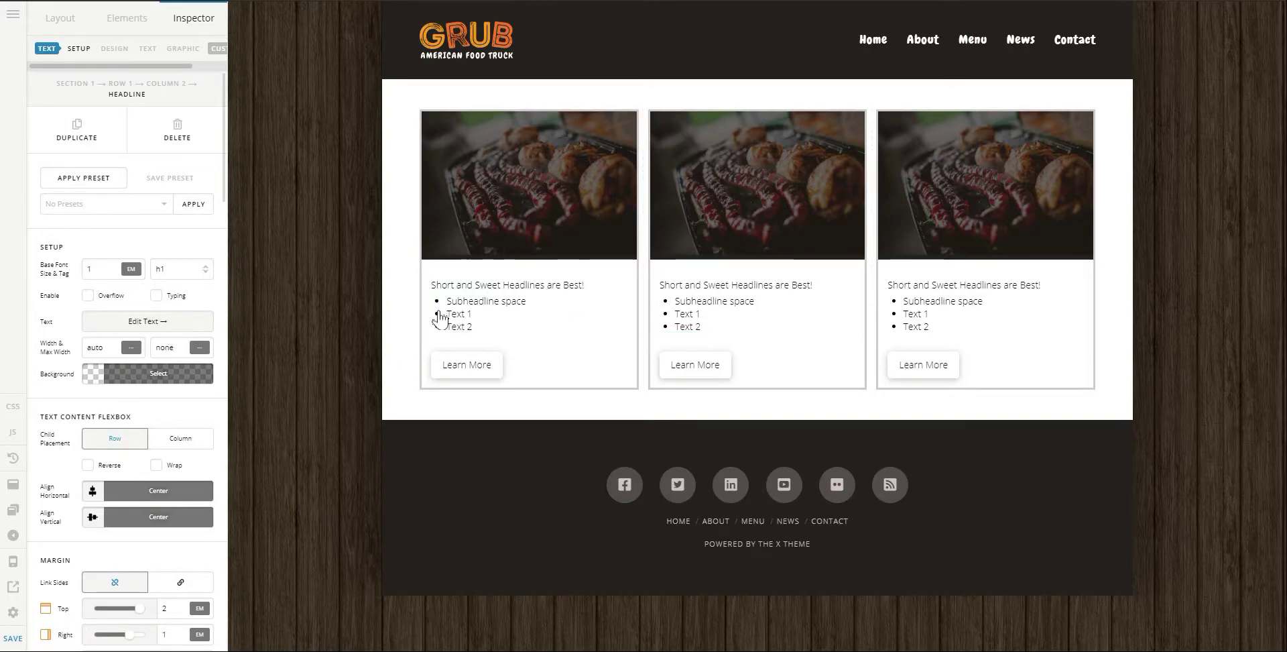
{"action": "left_click", "coordinate": [196, 326]}
{"action": "left_click", "coordinate": [209, 63]}
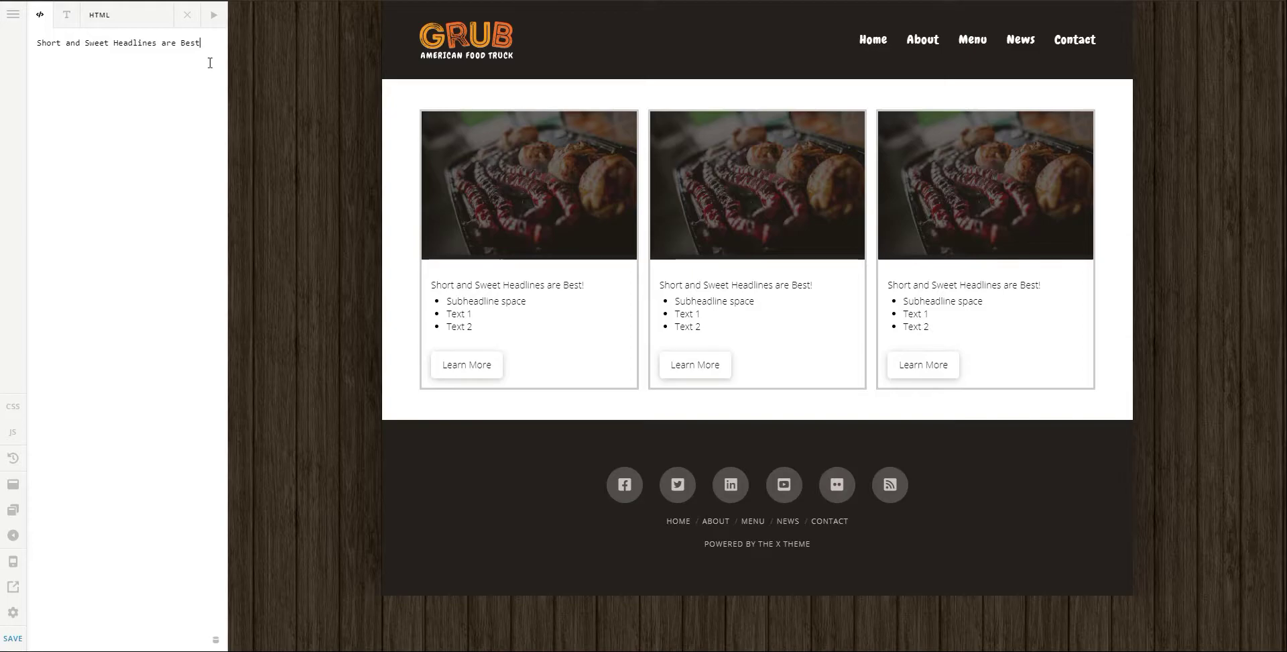
{"action": "type", "text": "s"}
{"action": "type", "text": "f"}
{"action": "type", "text": "ad"}
{"action": "key", "text": "Left"}
{"action": "key", "text": "Left"}
{"action": "key", "text": "Left"}
{"action": "key", "text": "Return"}
{"action": "key", "text": "End"}
{"action": "type", "text": "itional text to make the headlin"}
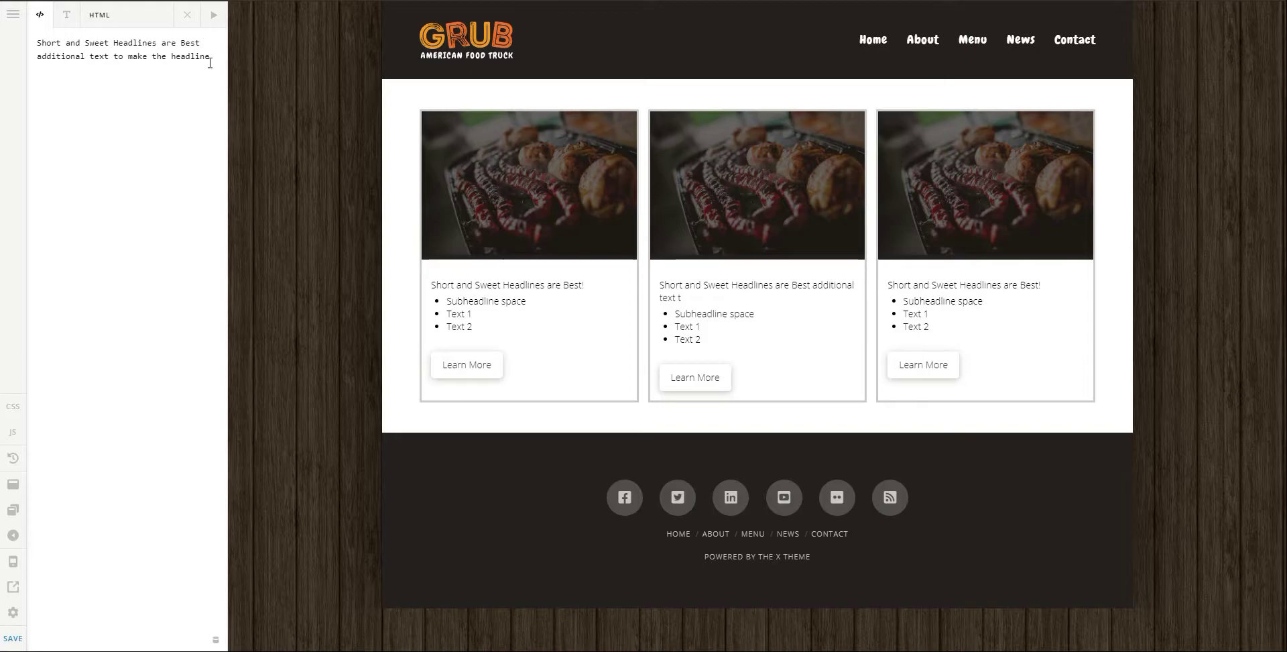
{"action": "type", "text": " spane "}
{"action": "type", "text": " lines"}
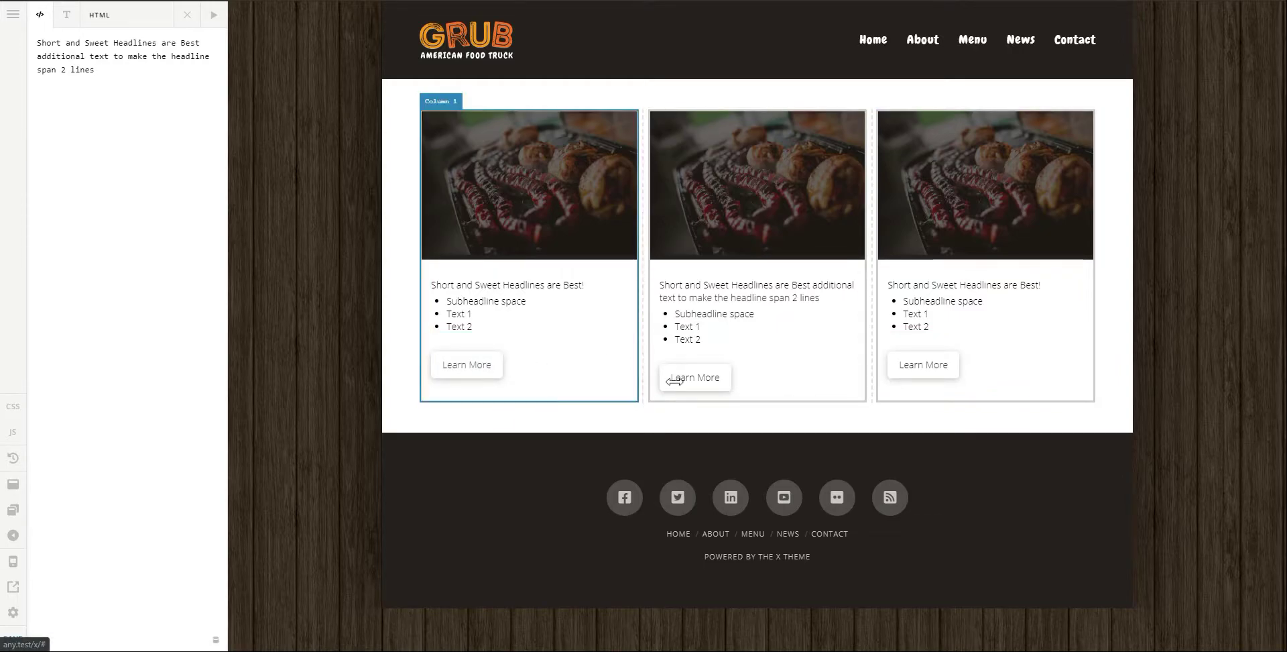
Open the element CSS of the first card's Learn More button and start an empty $el { } rule
{"action": "left_click", "coordinate": [448, 368]}
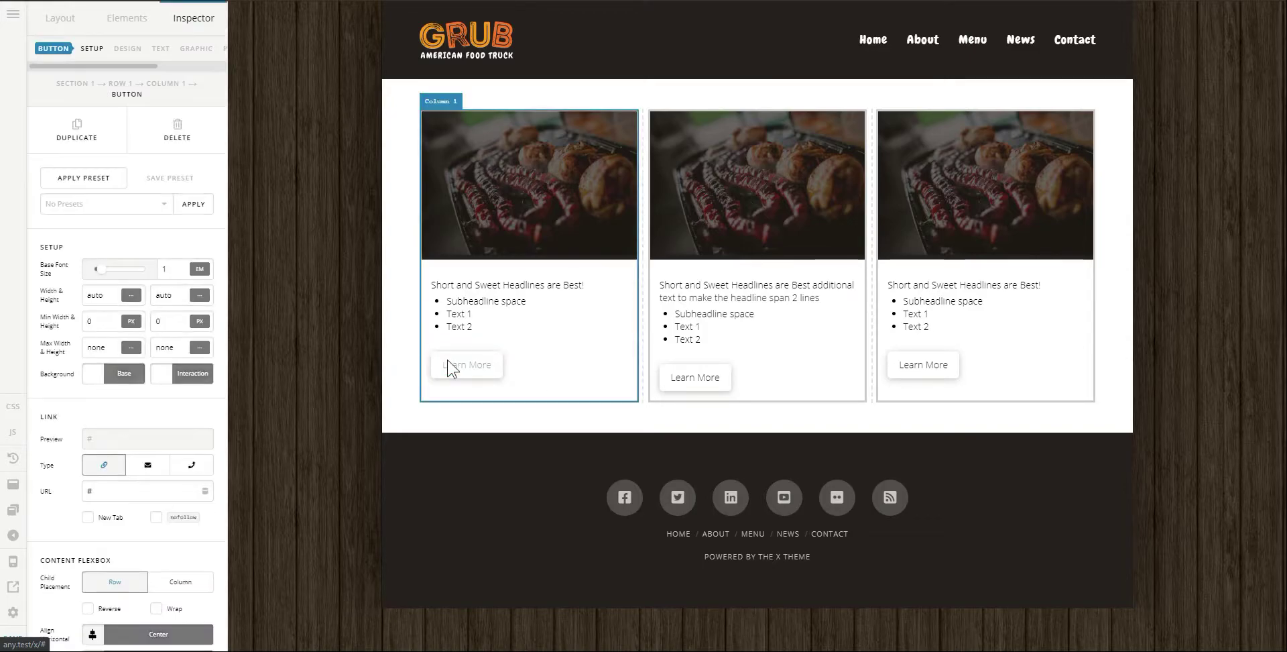
{"action": "left_click", "coordinate": [192, 65]}
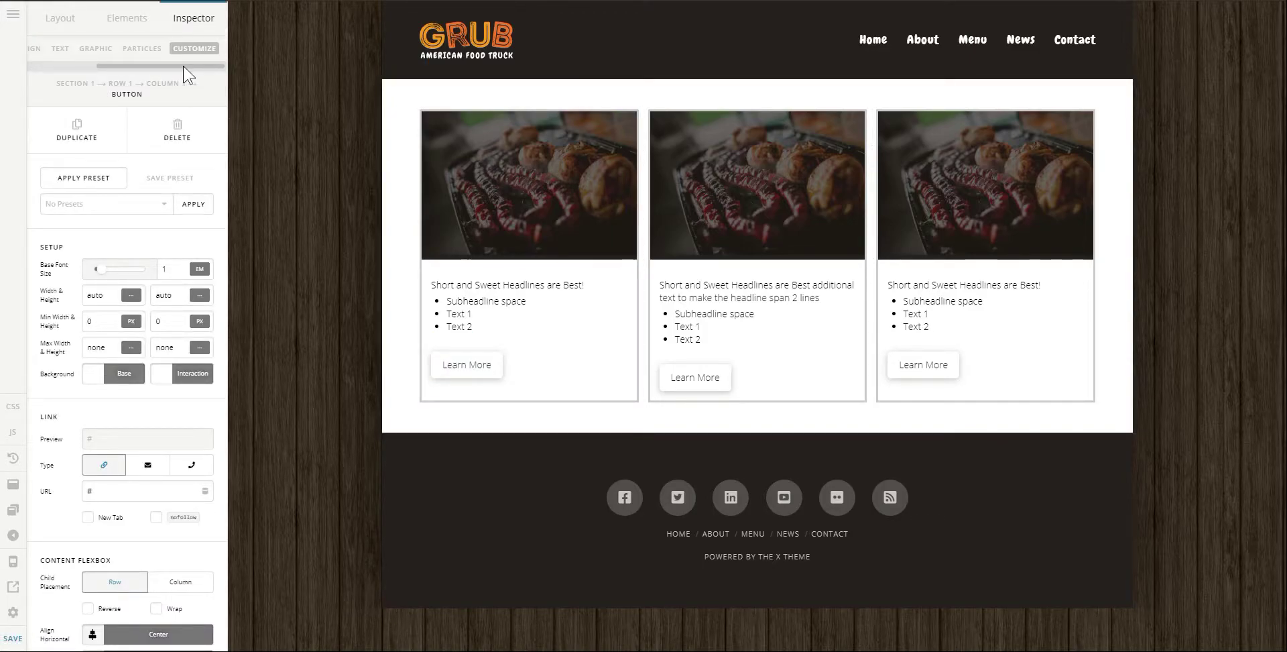
{"action": "left_click", "coordinate": [188, 59]}
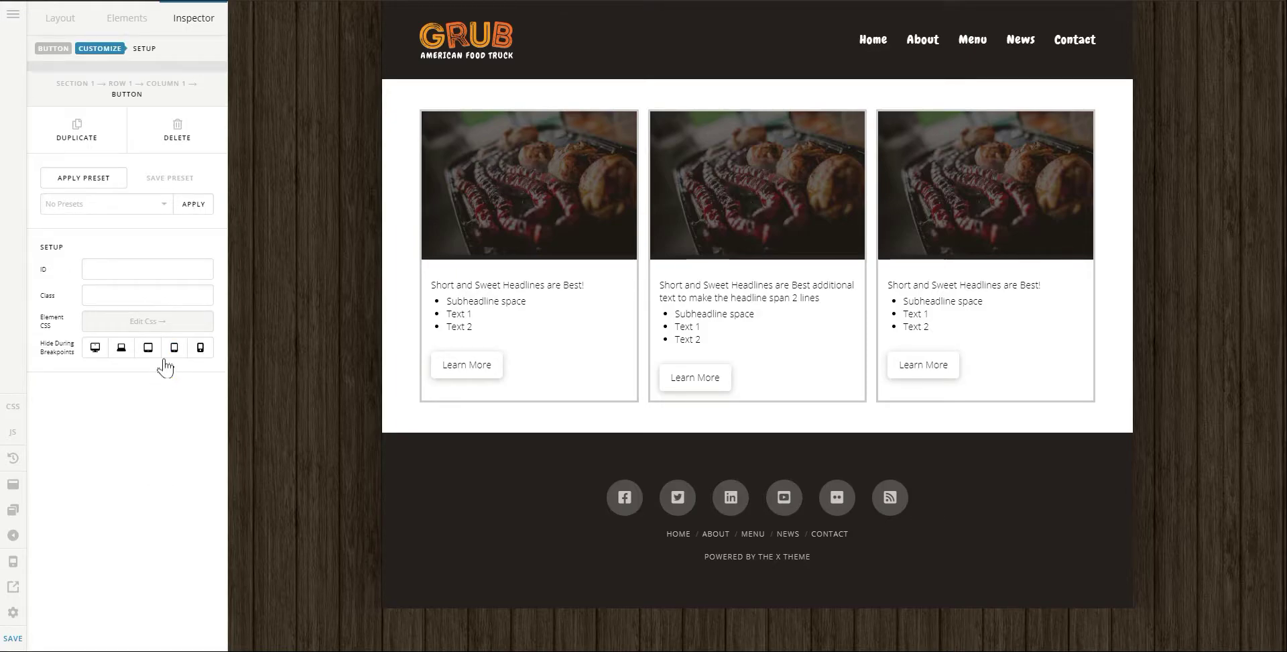
{"action": "left_click", "coordinate": [163, 328]}
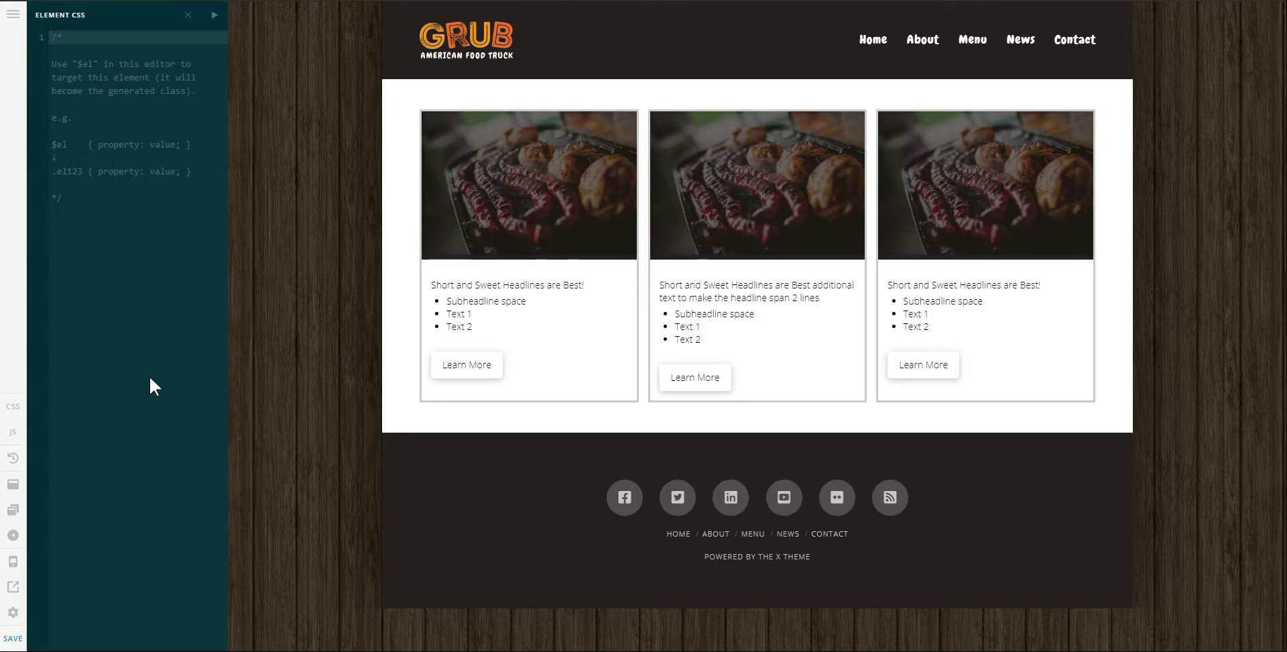
{"action": "type", "text": "$el"}
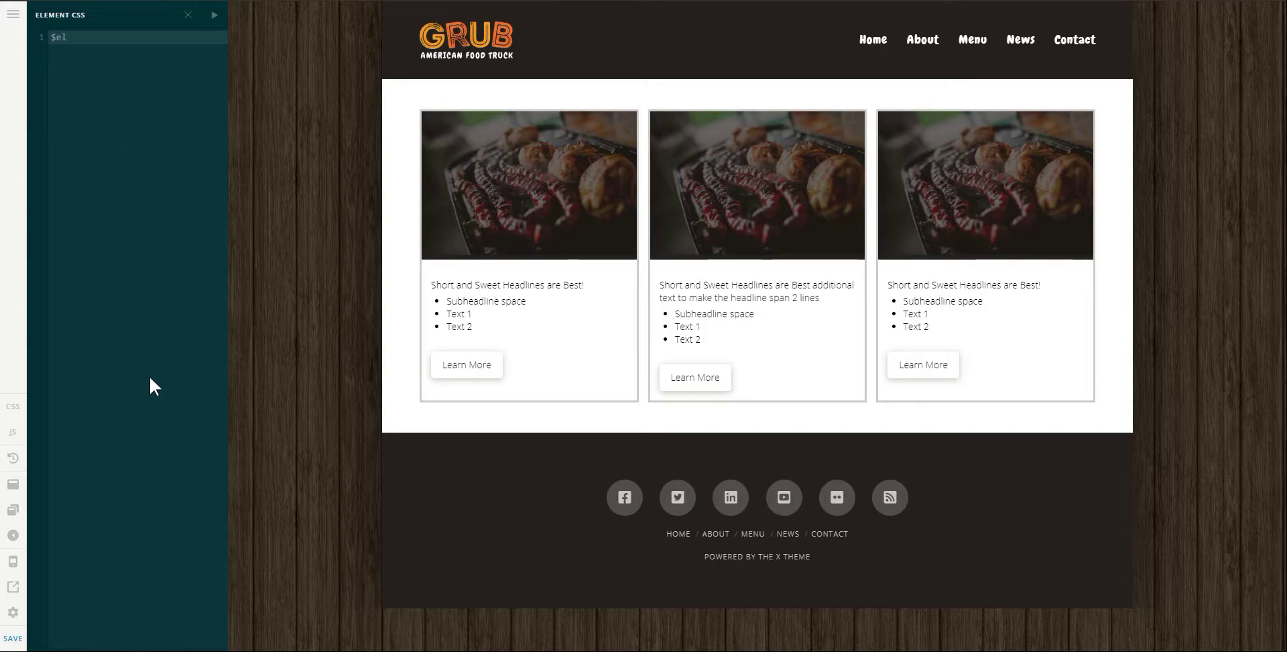
{"action": "type", "text": " img"}
{"action": "key", "text": "BackSpace"}
{"action": "key", "text": "BackSpace"}
{"action": "key", "text": "BackSpace"}
{"action": "type", "text": "{"}
{"action": "key", "text": "Return"}
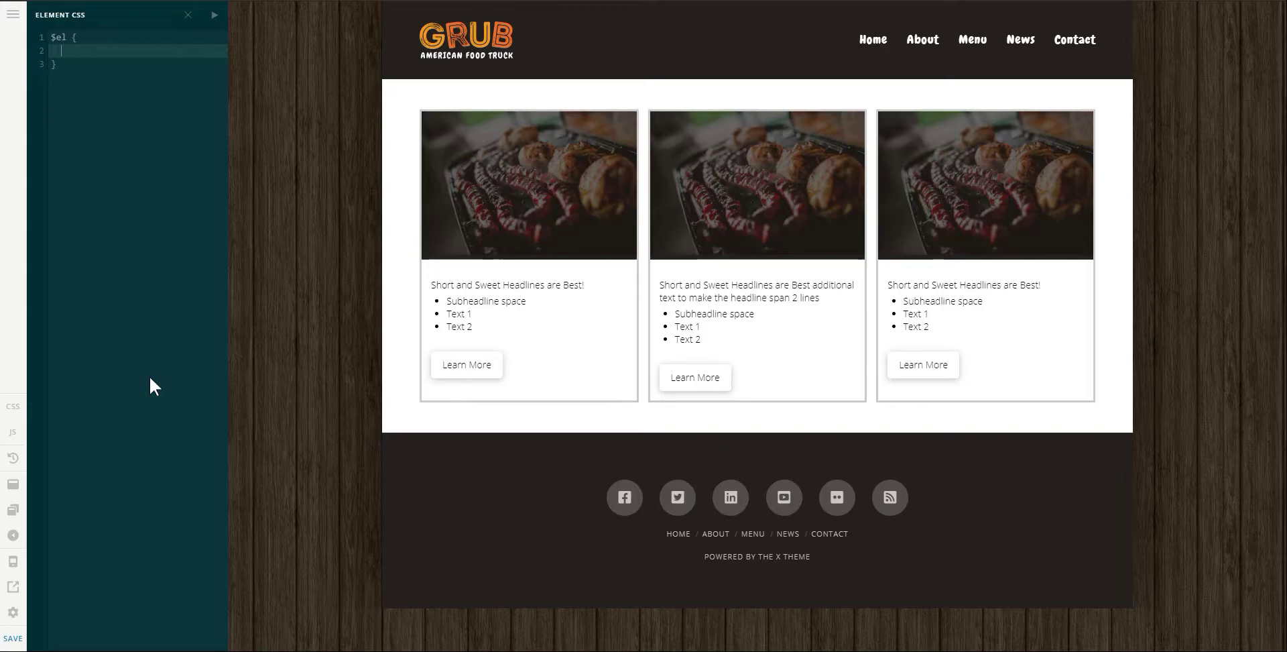
Add the declaration position:absolute; to the first button's $el rule
{"action": "type", "text": "postion"}
{"action": "type", "text": "tion:aboslut"}
{"action": "key", "text": "BackSpace"}
{"action": "key", "text": "BackSpace"}
{"action": "key", "text": "BackSpace"}
{"action": "type", "text": "olute"}
{"action": "key", "text": "Return"}
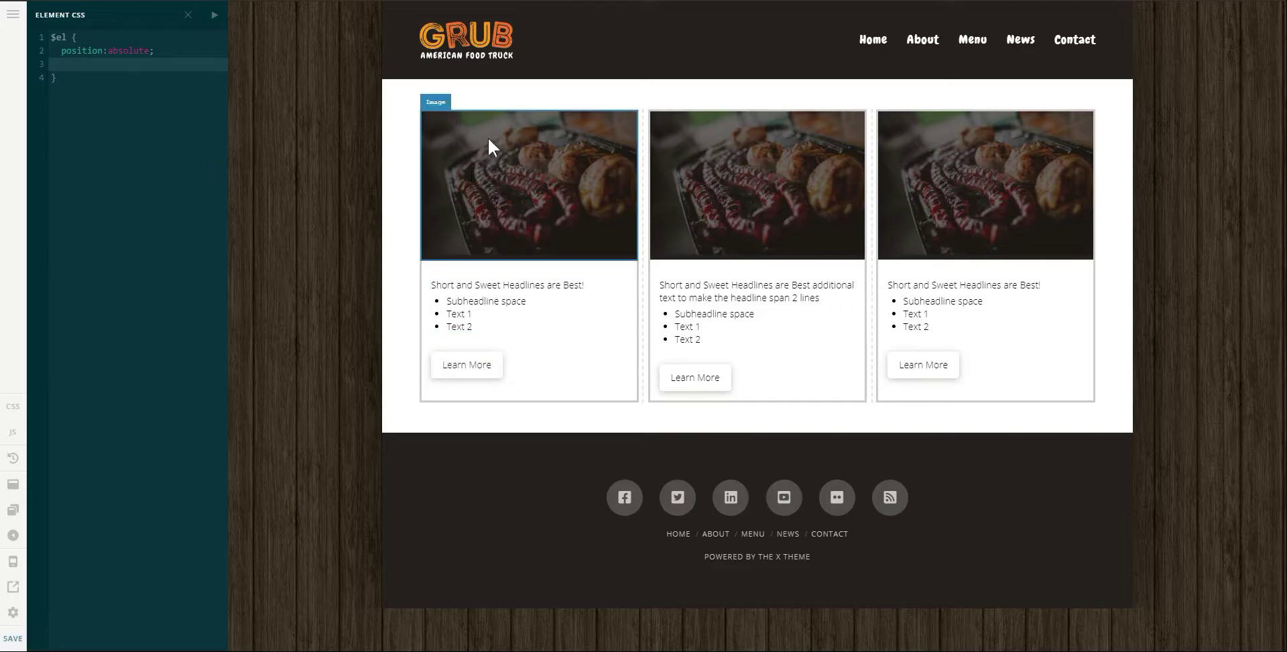
Add bottom: 0; to the first button's $el rule, then close and reopen its element CSS to review the code
{"action": "left_click", "coordinate": [73, 52]}
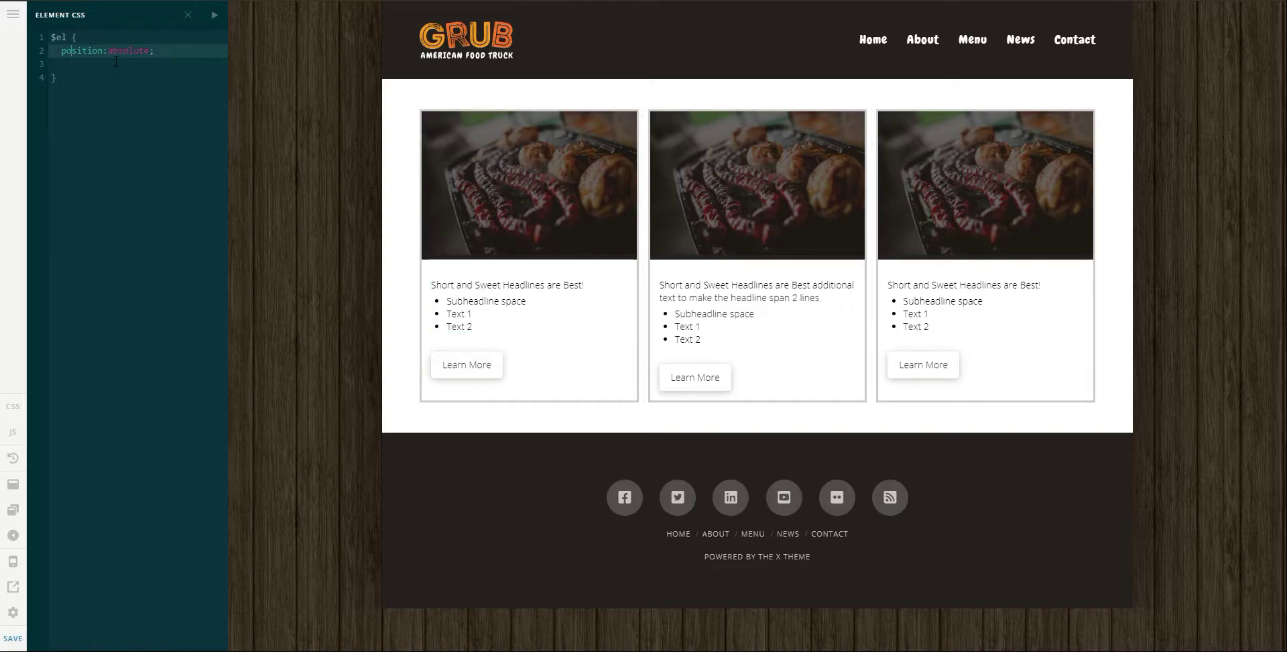
{"action": "left_click", "coordinate": [115, 63]}
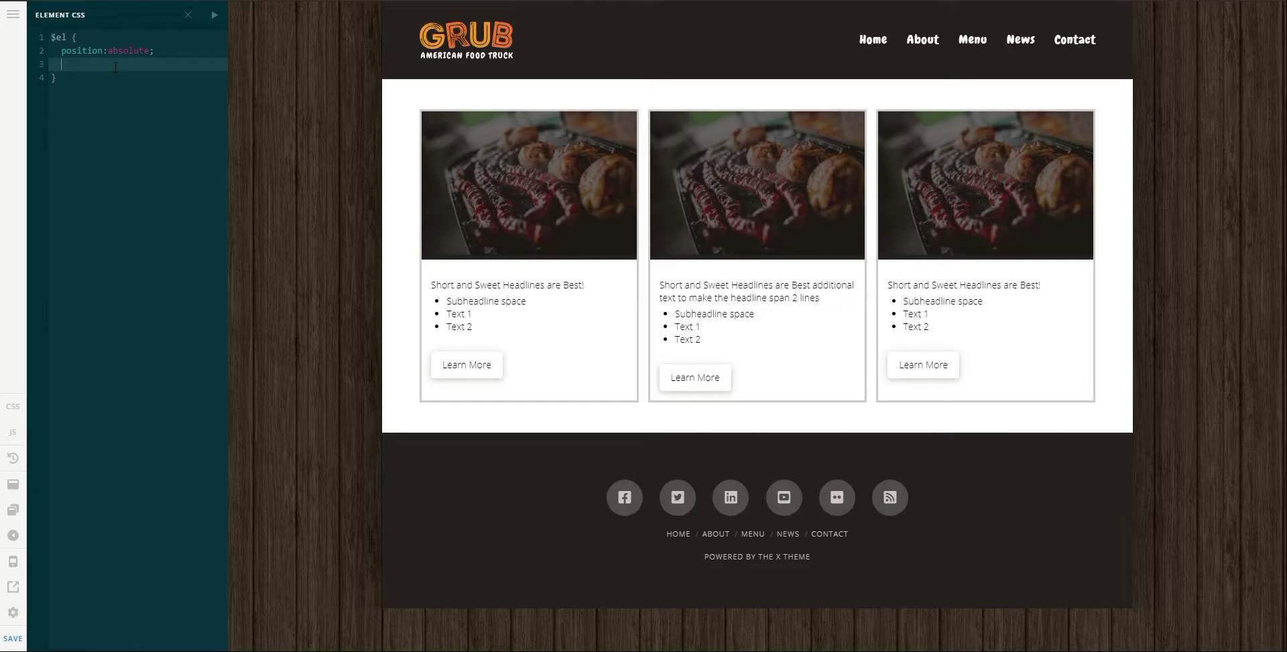
{"action": "type", "text": "bottom: 0"}
{"action": "left_click", "coordinate": [123, 97]}
{"action": "left_click", "coordinate": [129, 69]}
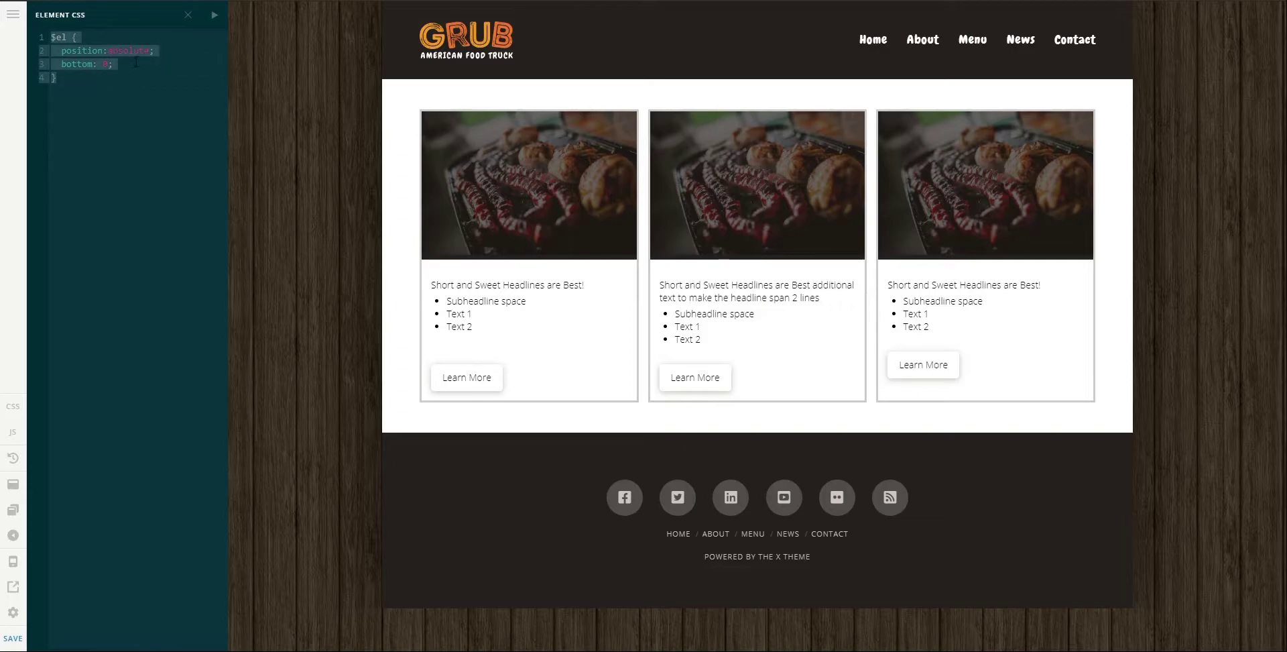
{"action": "left_click", "coordinate": [188, 15]}
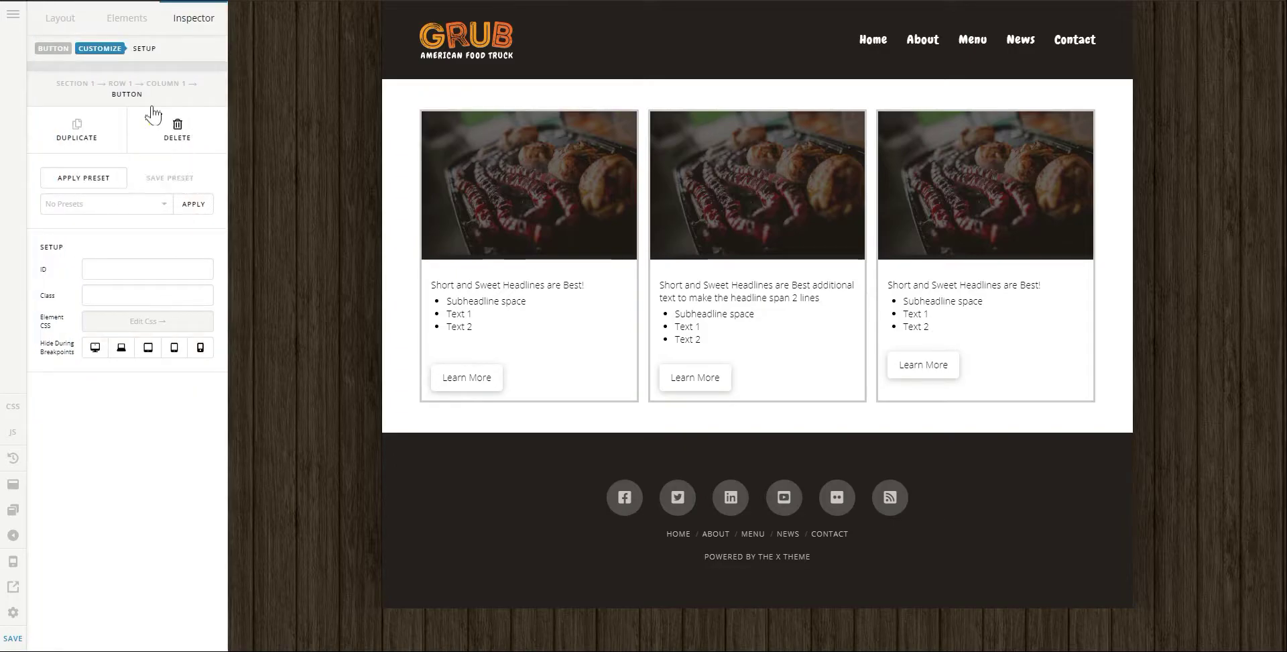
{"action": "left_click", "coordinate": [95, 322]}
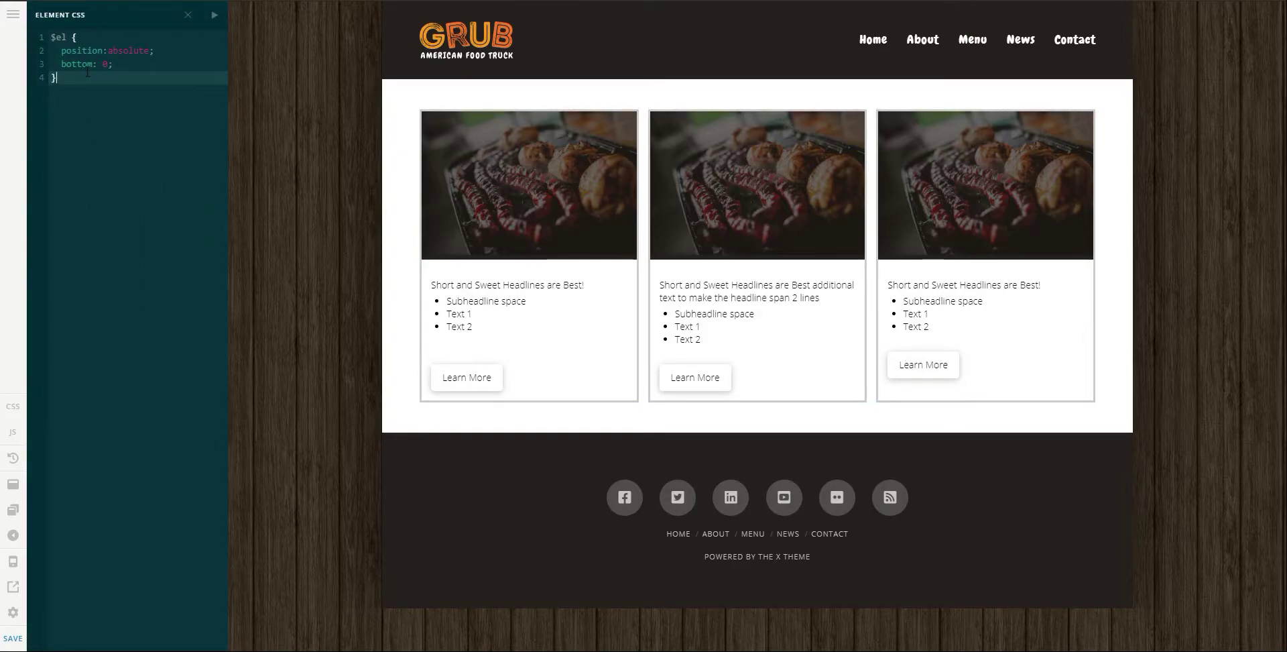
{"action": "left_click", "coordinate": [128, 68]}
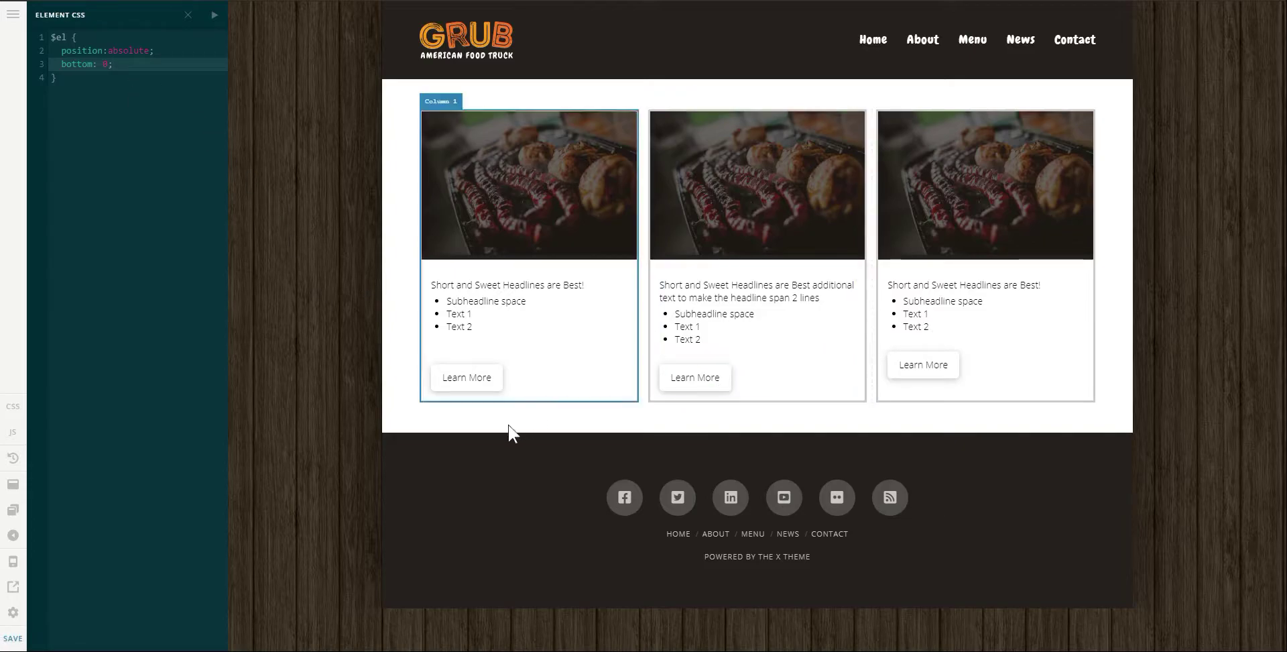
Copy the first card's Learn More button and paste its style onto the middle card's button
{"action": "right_click", "coordinate": [480, 387]}
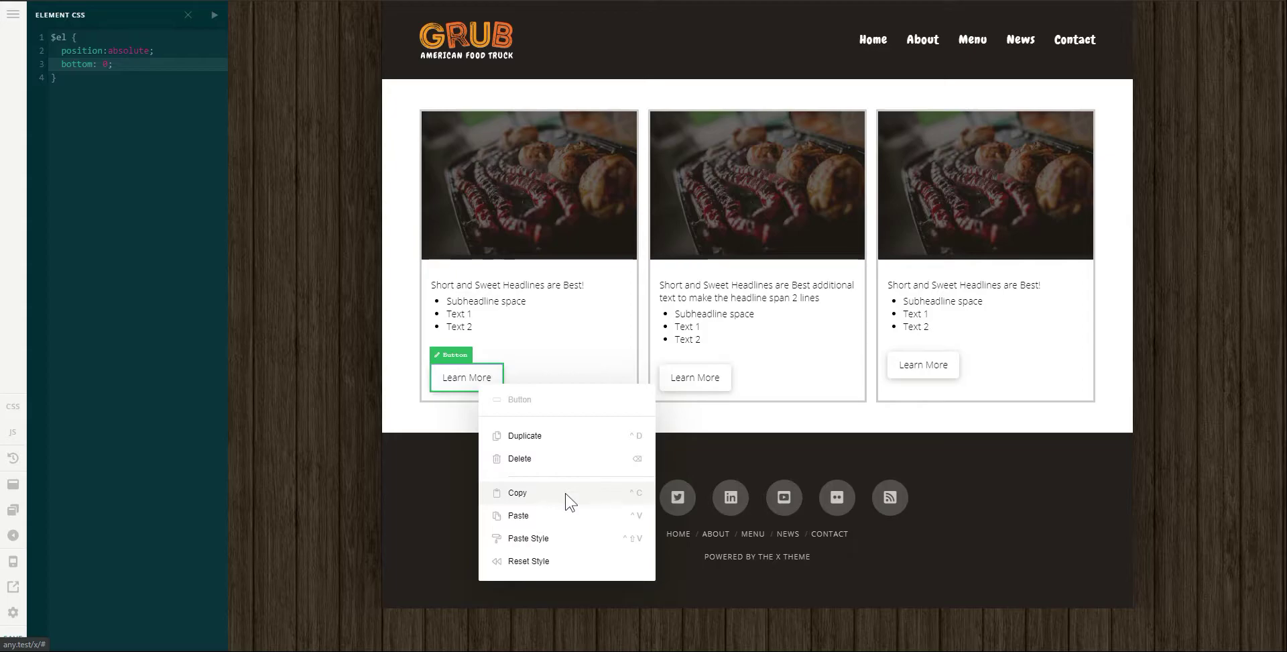
{"action": "left_click", "coordinate": [525, 499]}
{"action": "left_click", "coordinate": [704, 386]}
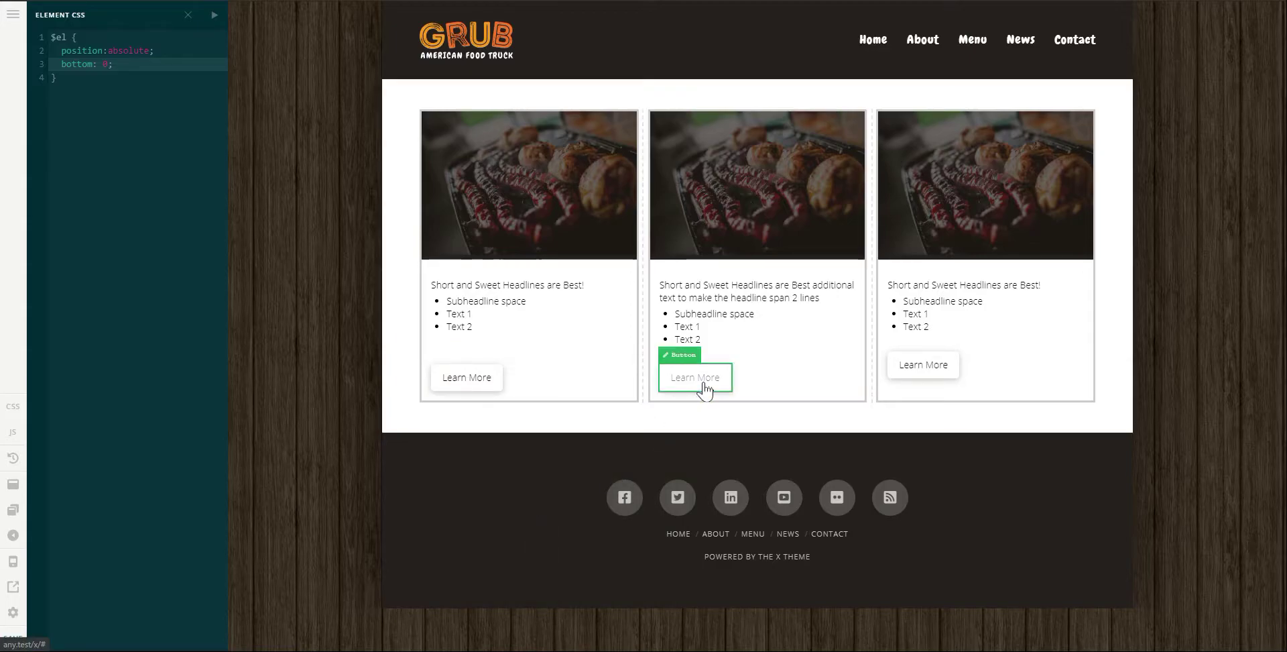
{"action": "right_click", "coordinate": [704, 386]}
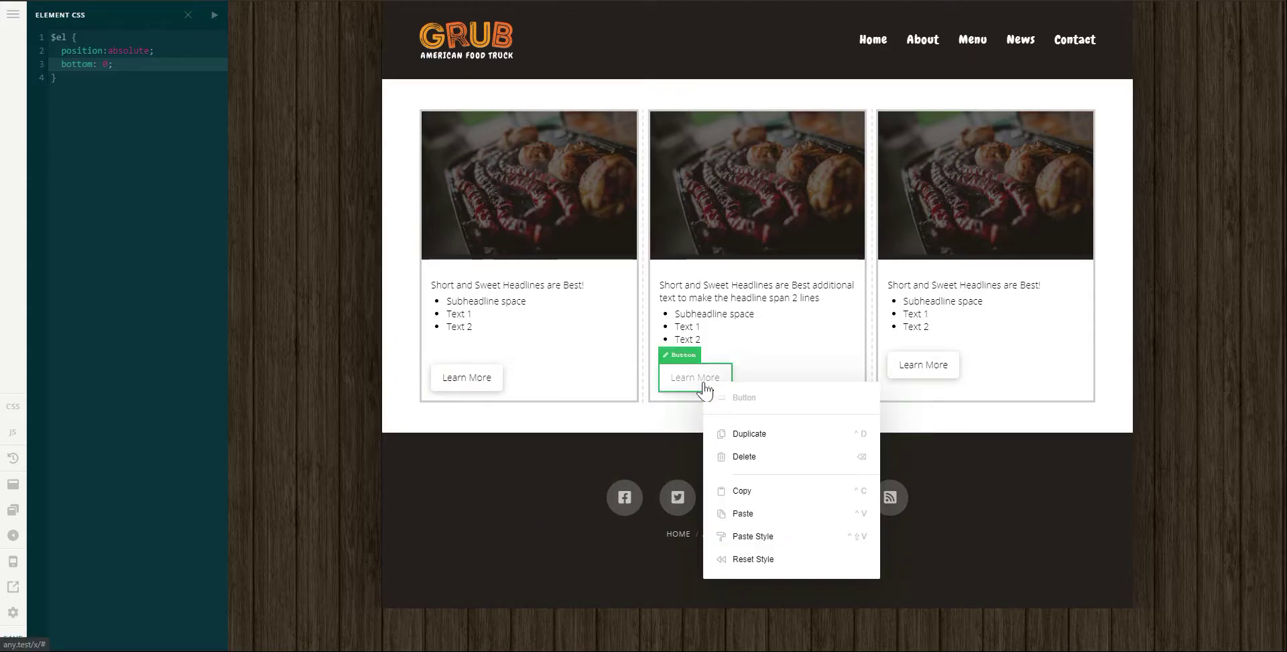
{"action": "left_click", "coordinate": [764, 540]}
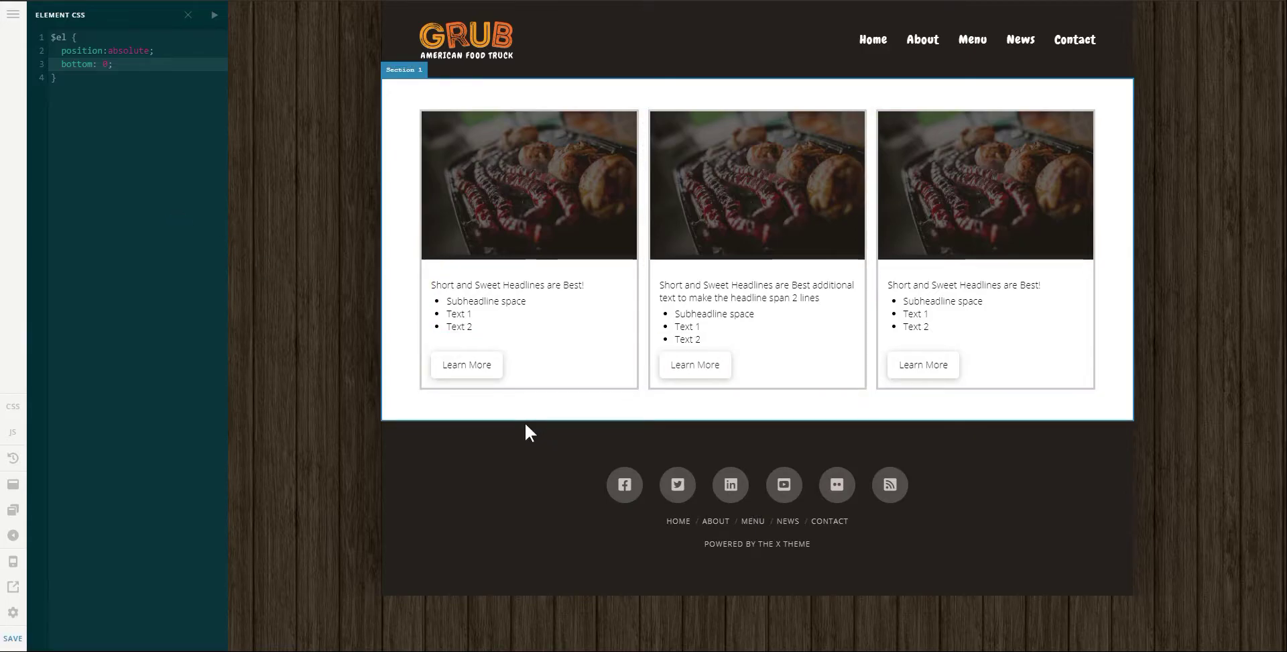
Inspect the middle card's Learn More button element CSS for the copied positioning rule, then close it
{"action": "left_click", "coordinate": [538, 409]}
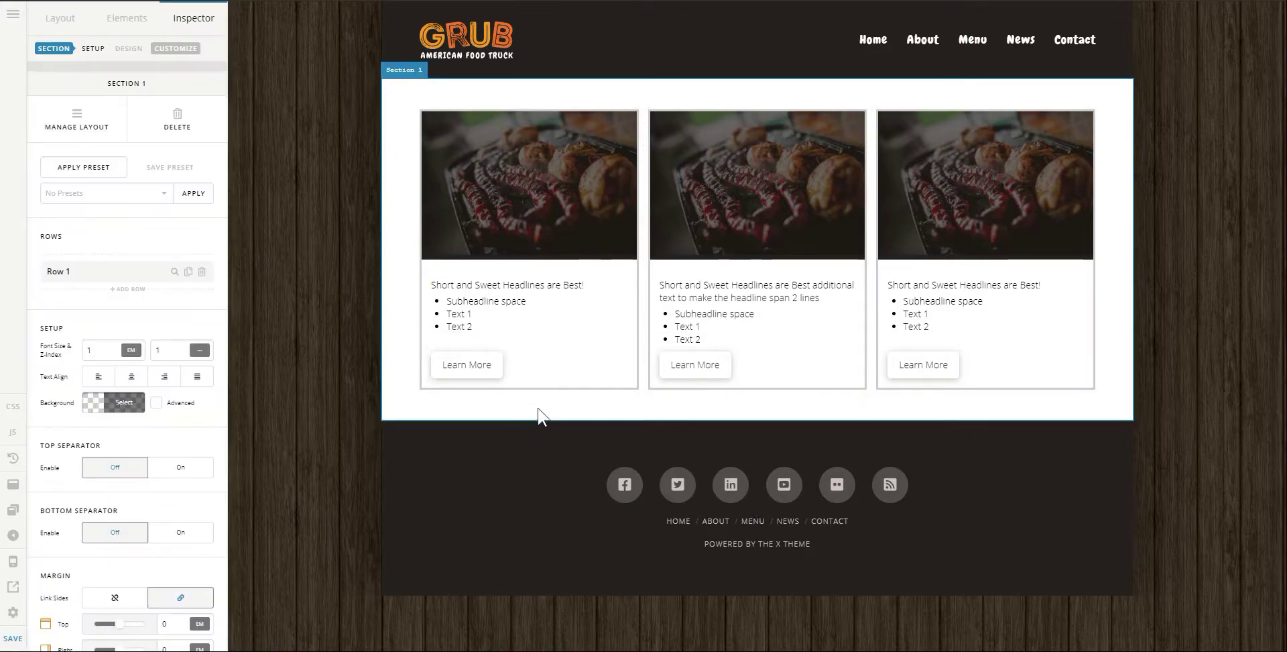
{"action": "left_click", "coordinate": [712, 375]}
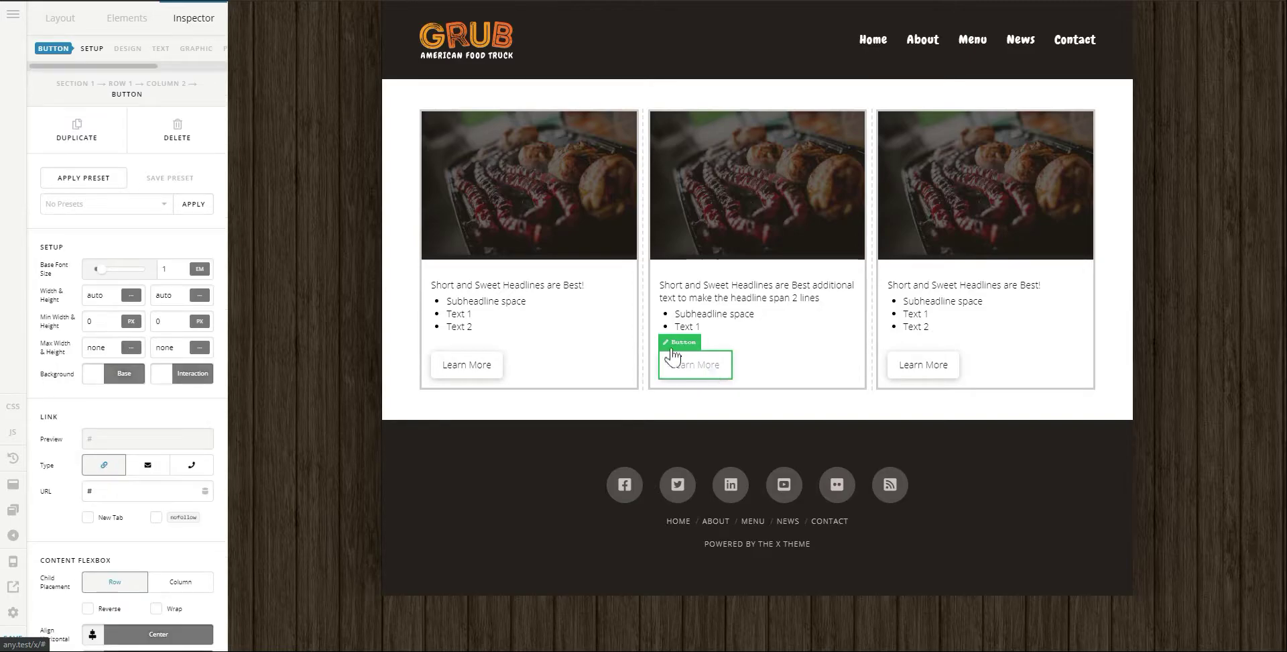
{"action": "scroll", "coordinate": [196, 67], "scroll_direction": "right", "scroll_amount": 2}
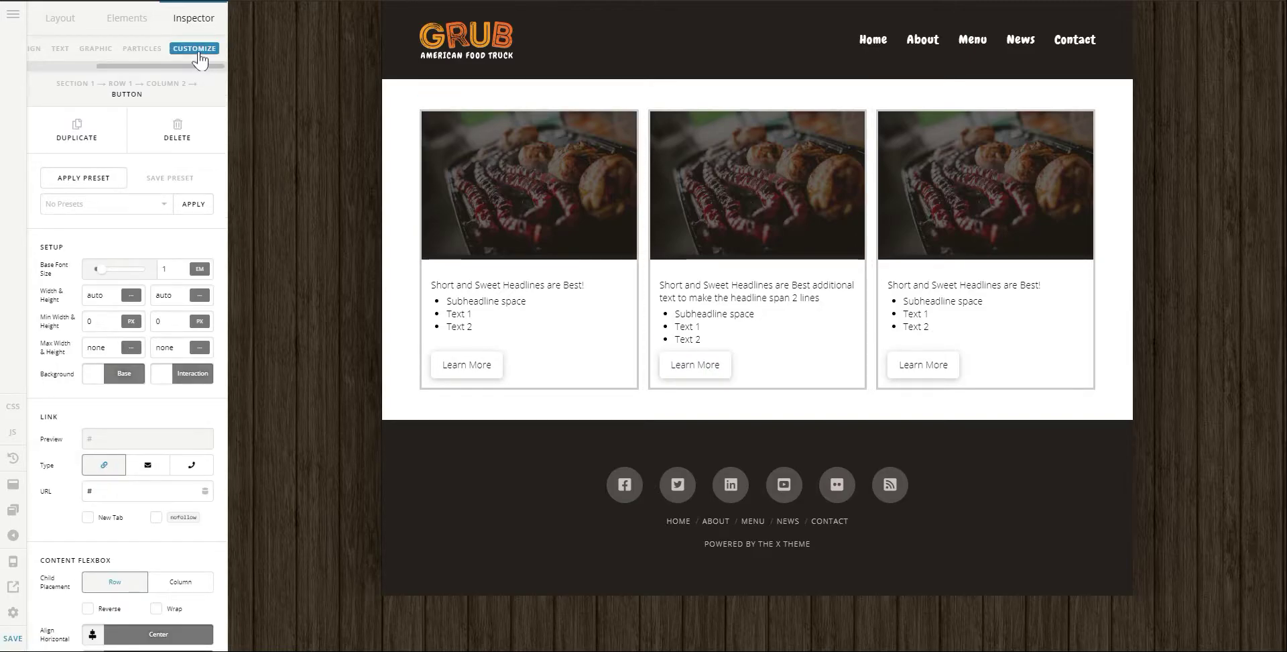
{"action": "left_click", "coordinate": [197, 50]}
{"action": "left_click", "coordinate": [148, 323]}
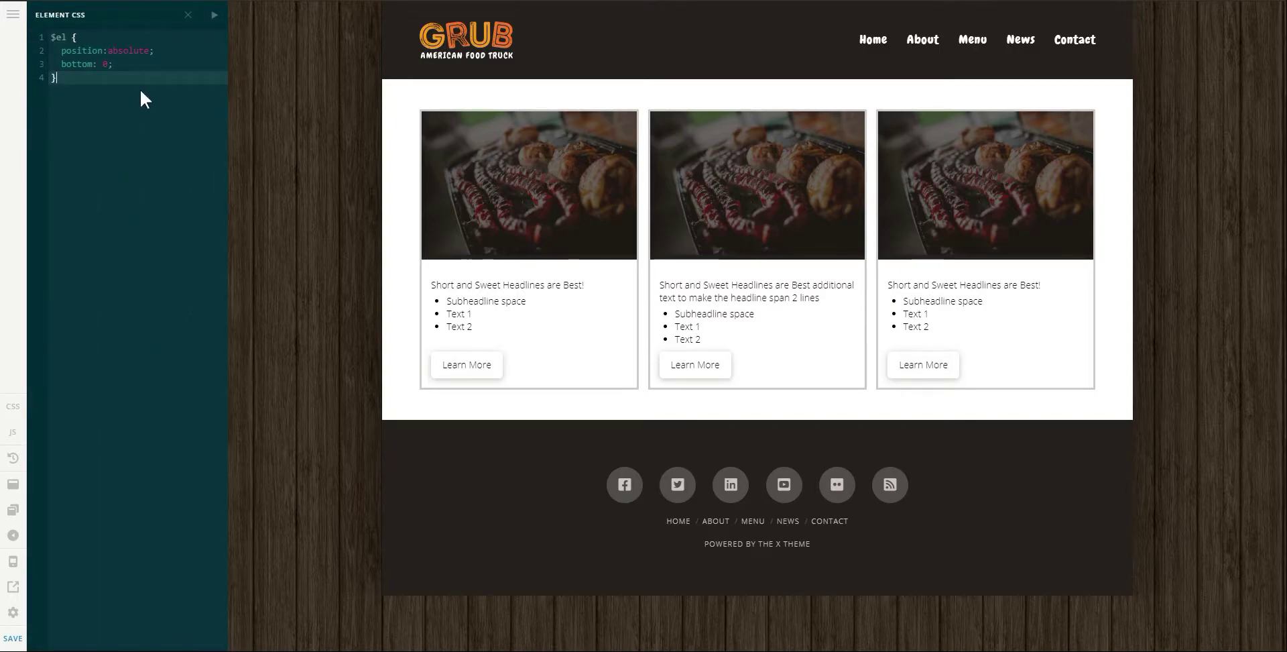
{"action": "left_click", "coordinate": [187, 16]}
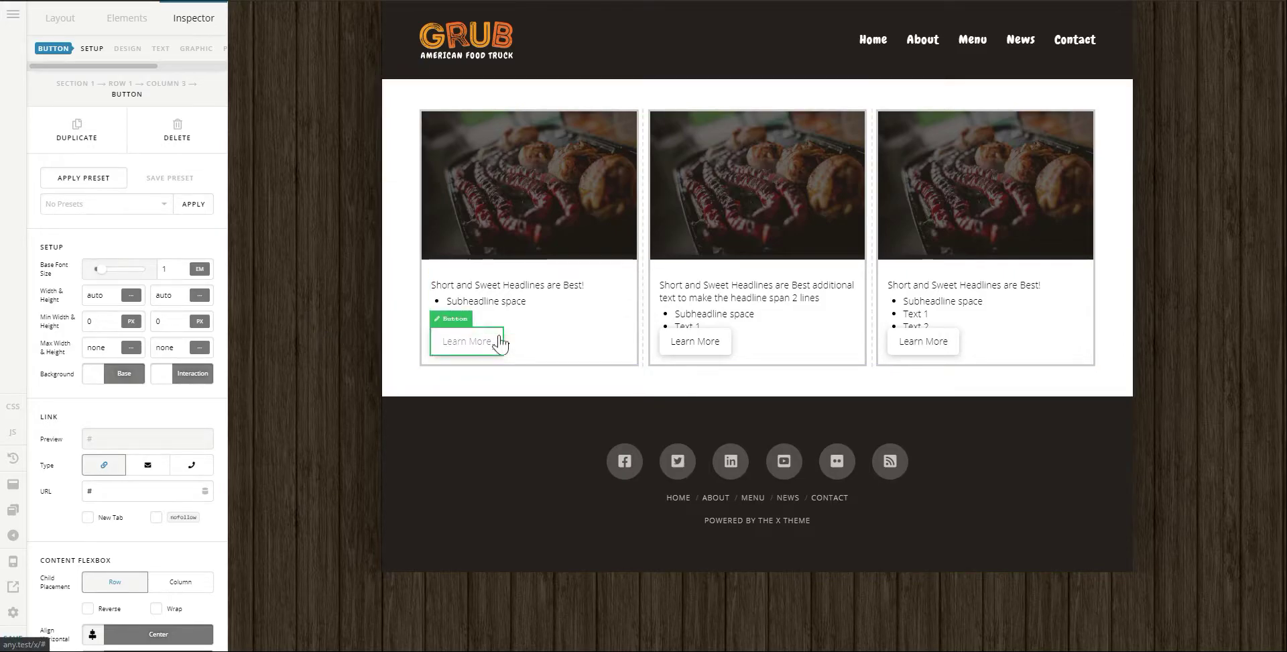
Unlink the first column's padding sides and set its bottom padding to 4.6 em
{"action": "left_click", "coordinate": [580, 352]}
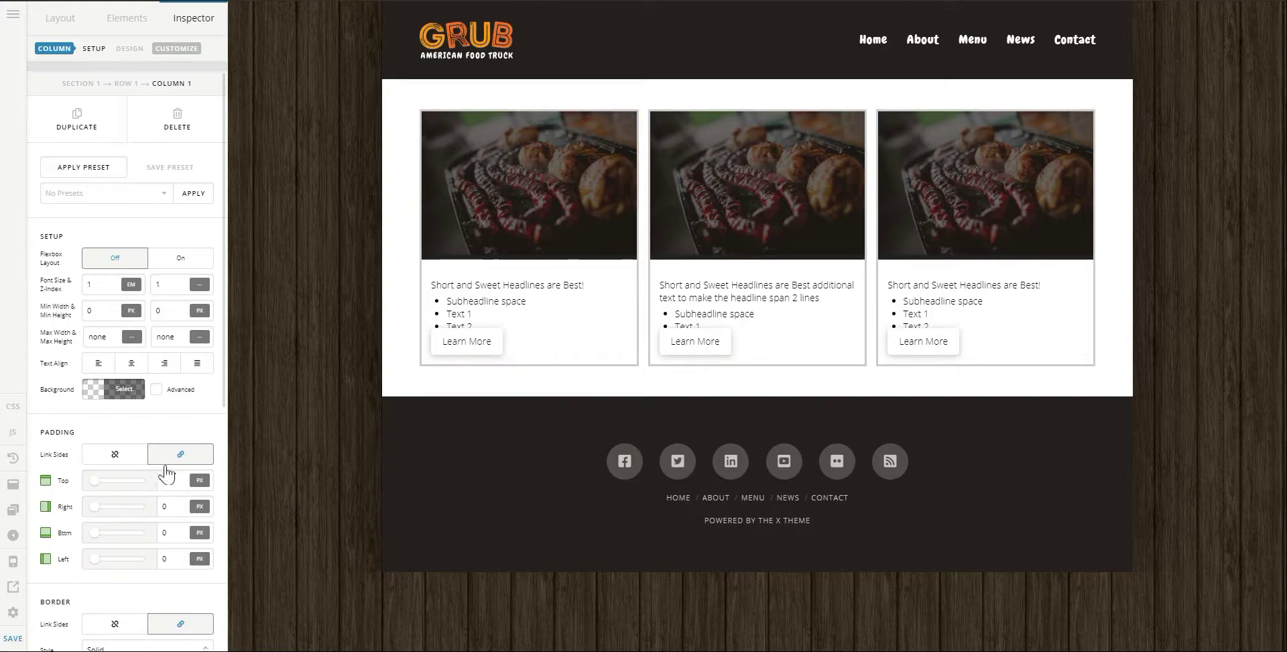
{"action": "left_click", "coordinate": [100, 463]}
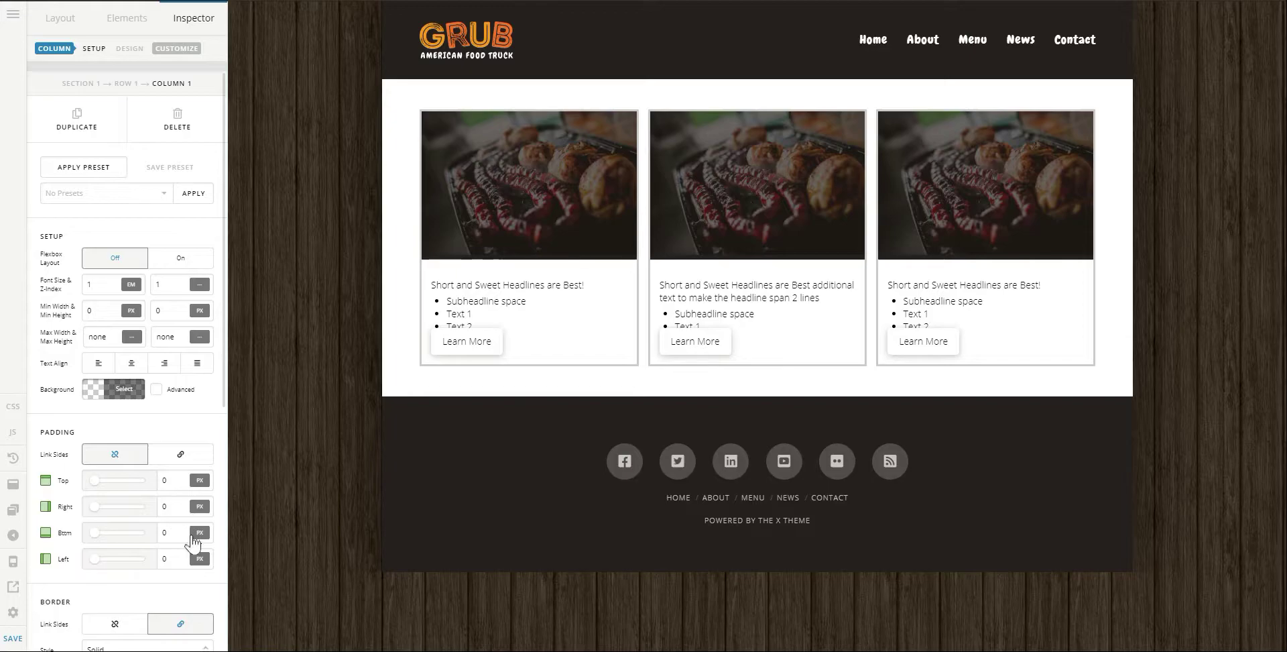
{"action": "left_click", "coordinate": [191, 534]}
{"action": "left_click", "coordinate": [137, 523]}
{"action": "type", "text": "8"}
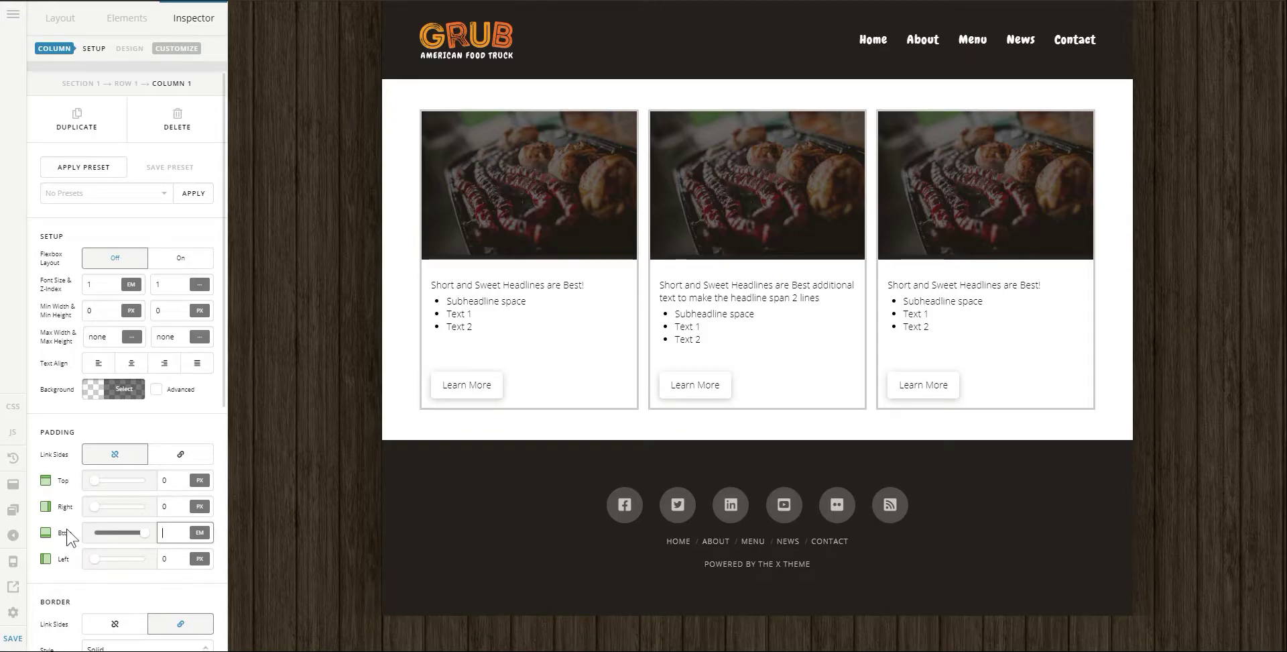
{"action": "type", "text": "5"}
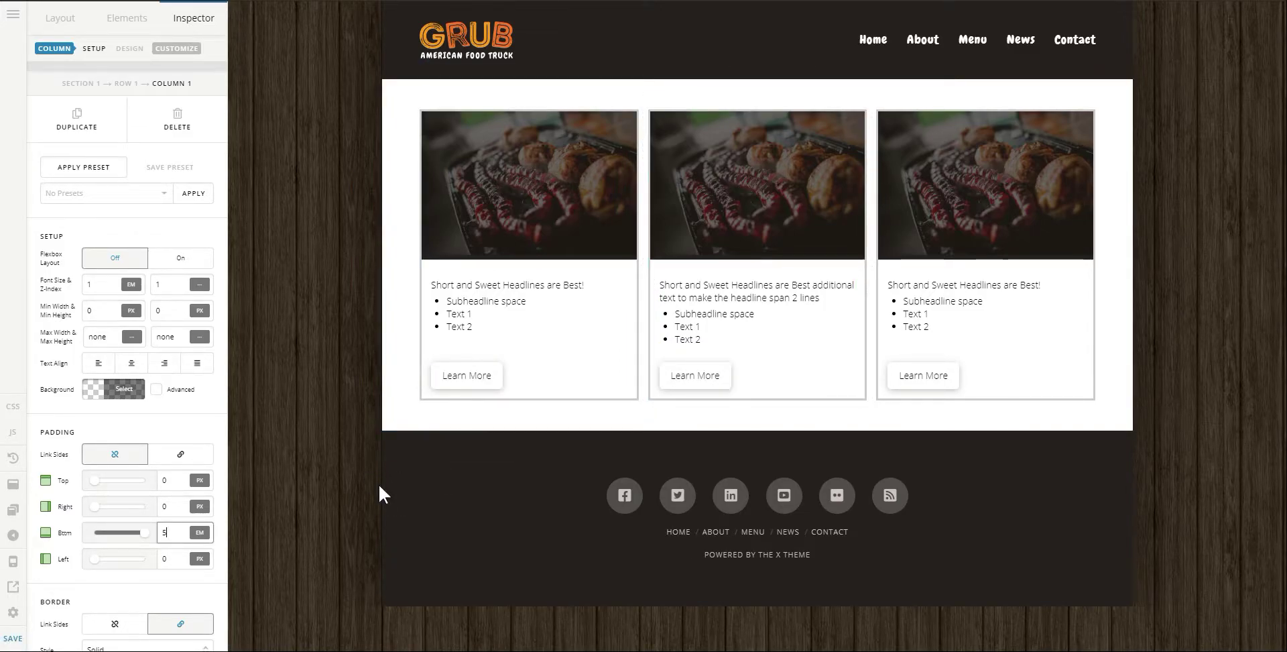
{"action": "key", "text": "BackSpace"}
{"action": "type", "text": "4.6"}
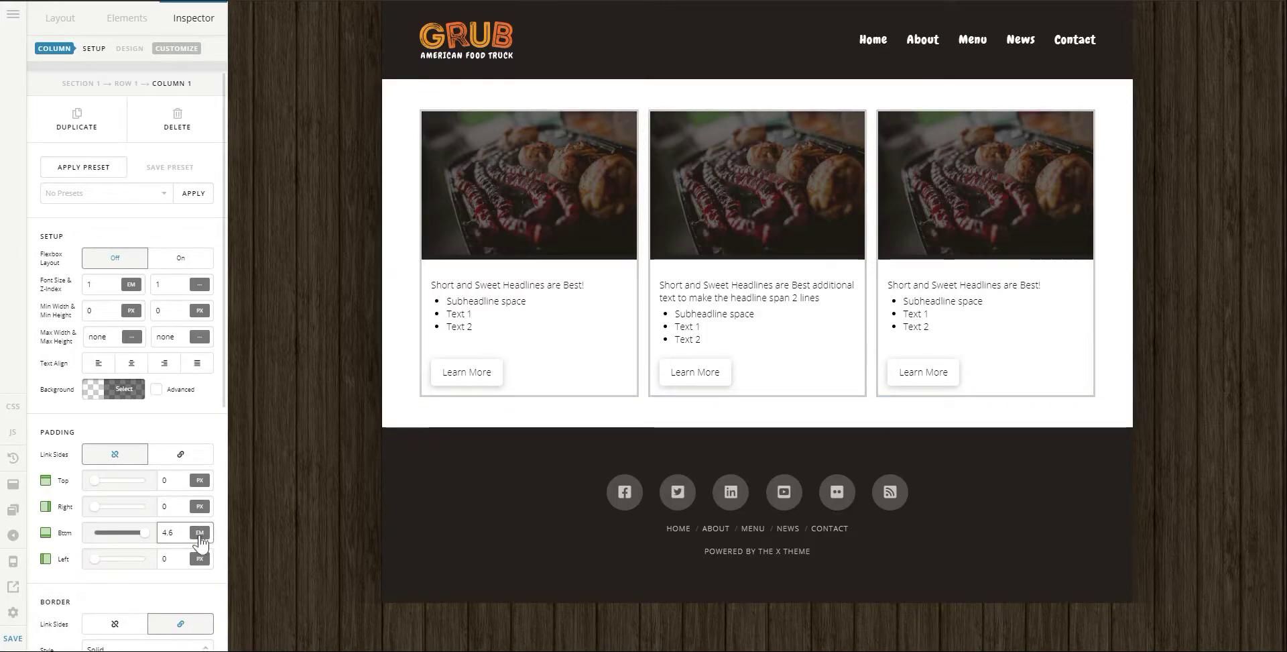
Add a bullet reading "Text 4" below "Text 2" in the middle card's list
{"action": "left_click", "coordinate": [718, 343]}
{"action": "left_click", "coordinate": [173, 321]}
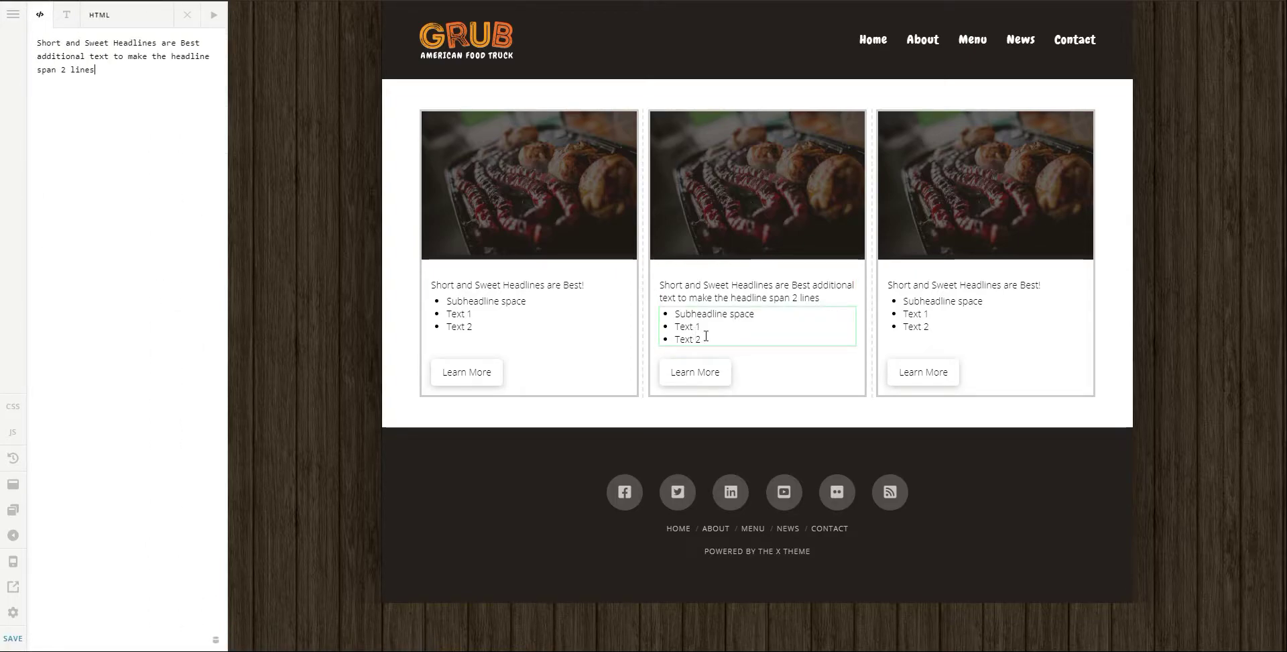
{"action": "left_click", "coordinate": [706, 335]}
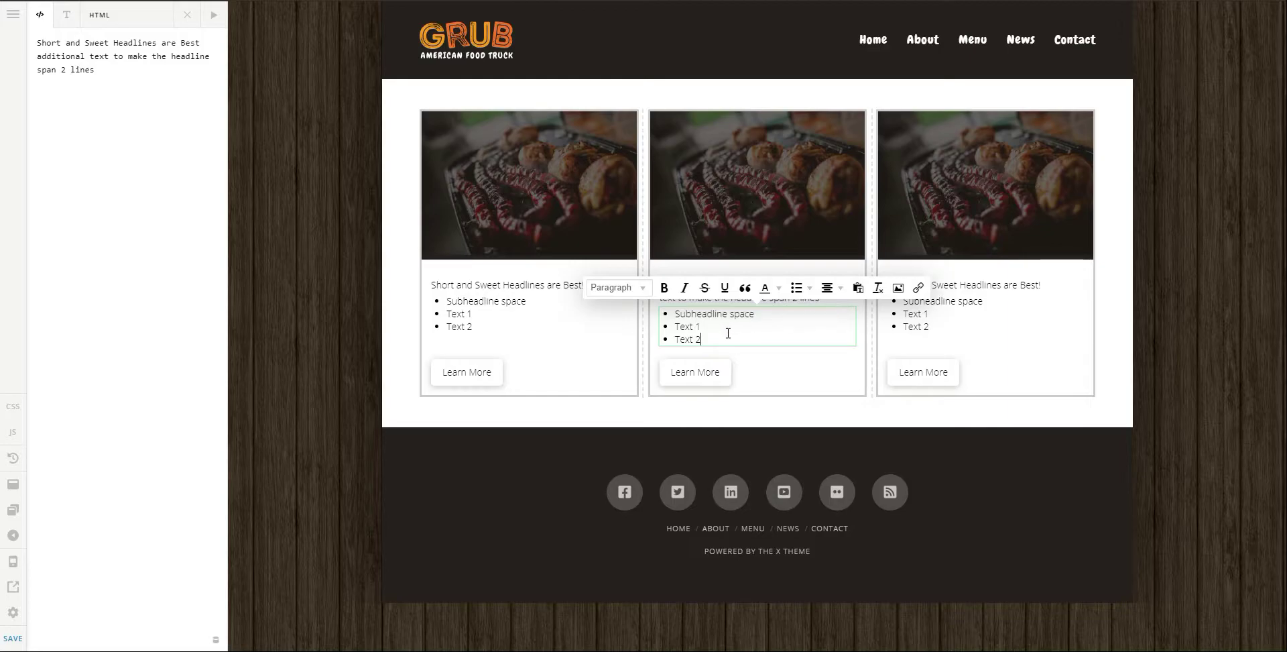
{"action": "key", "text": "Return"}
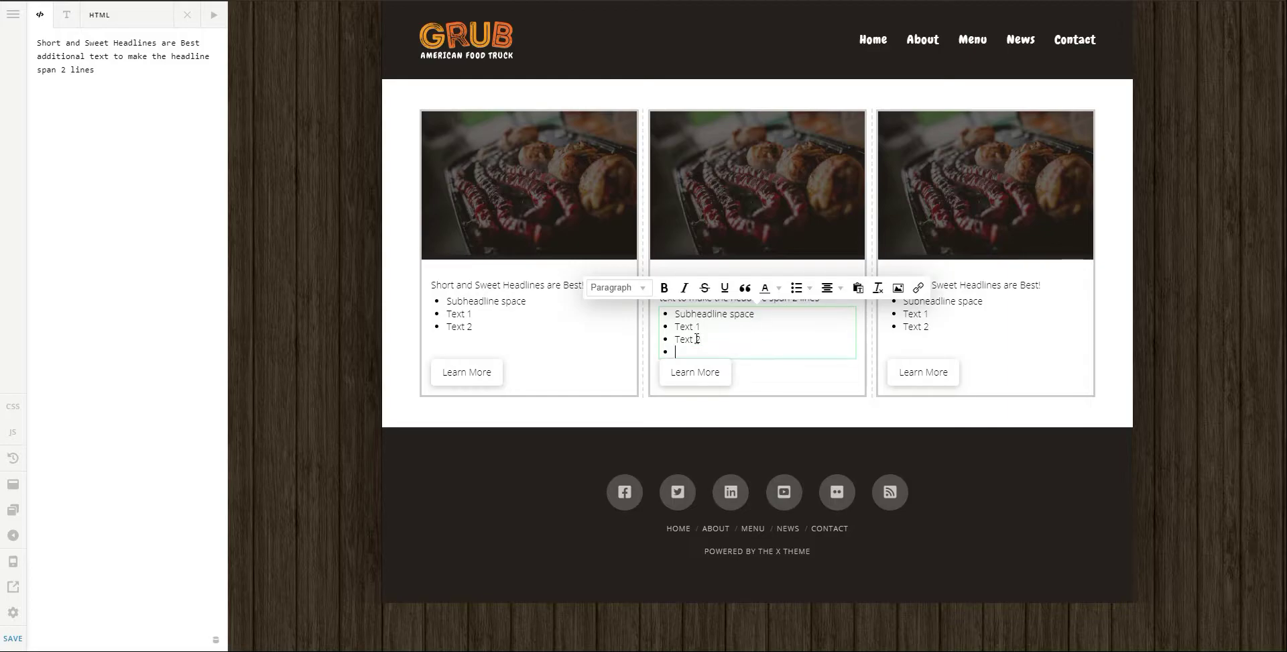
{"action": "type", "text": "Text 4"}
{"action": "key", "text": "Return"}
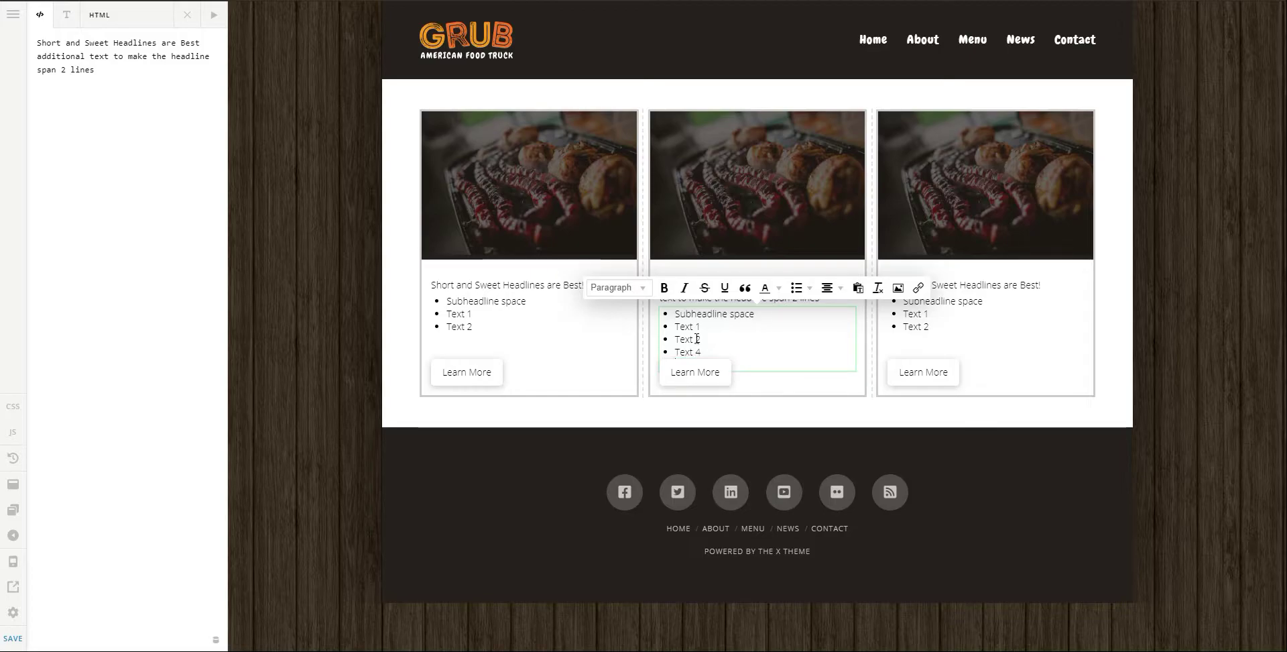
{"action": "left_click", "coordinate": [766, 377]}
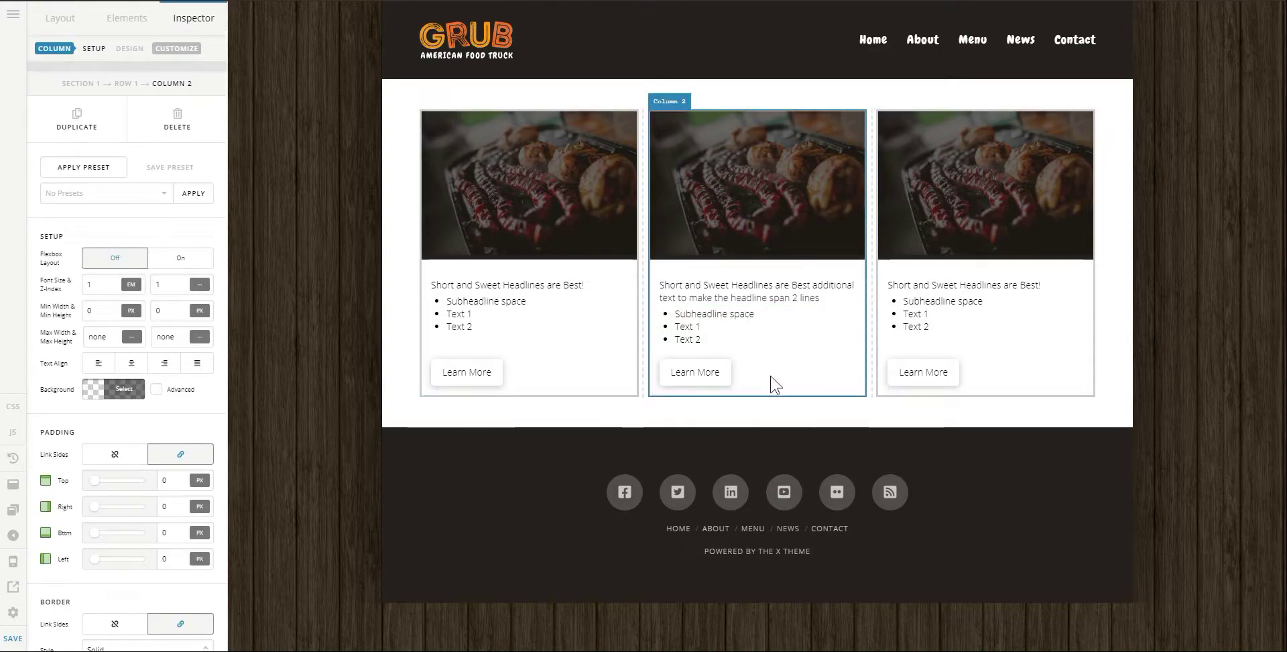
{"action": "left_click", "coordinate": [721, 333]}
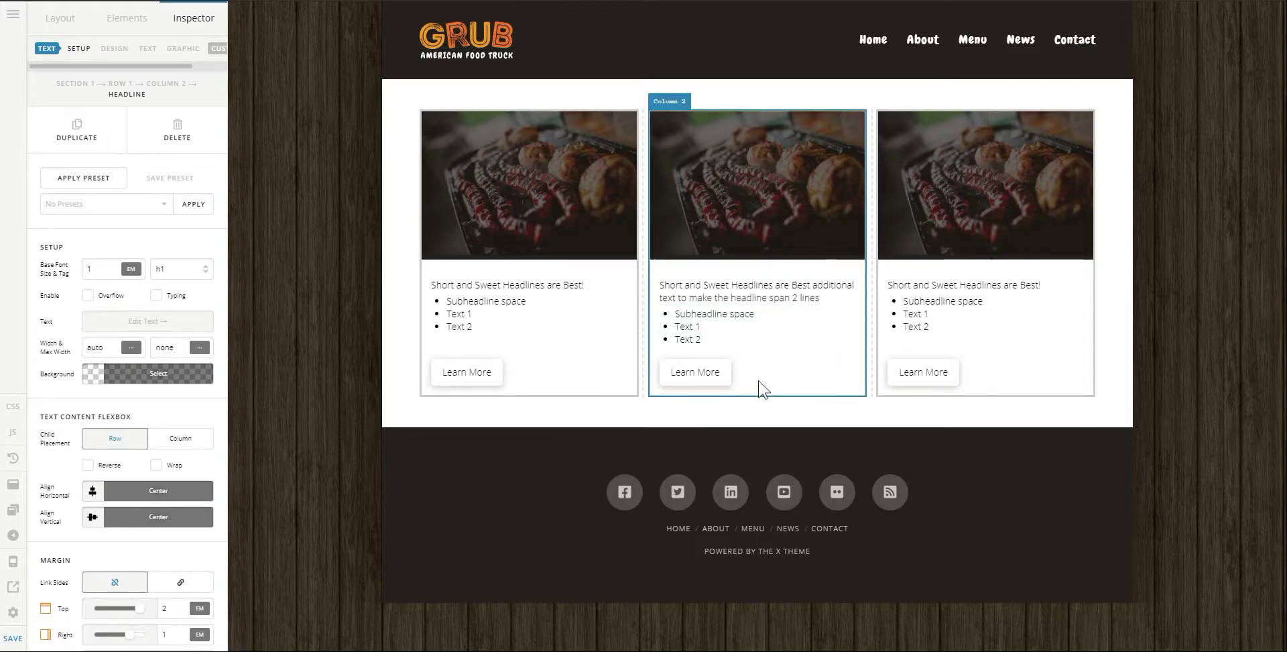
{"action": "left_click", "coordinate": [791, 362]}
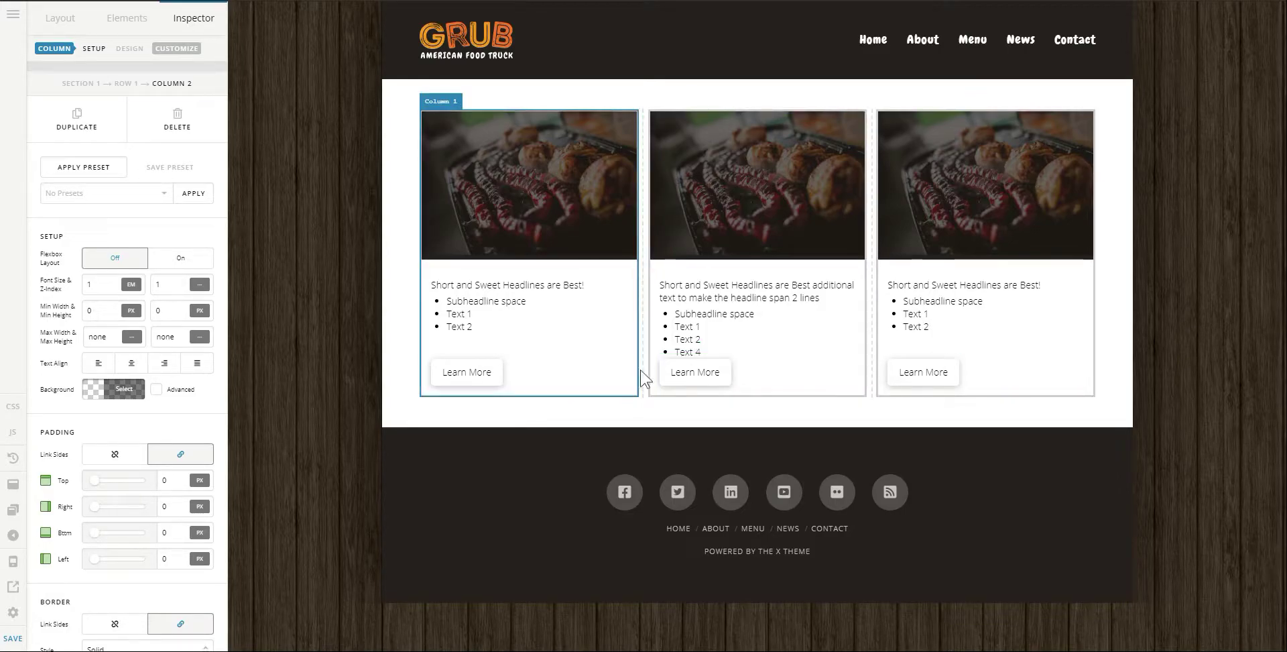
Copy the first column and paste its style onto the middle column
{"action": "right_click", "coordinate": [601, 389]}
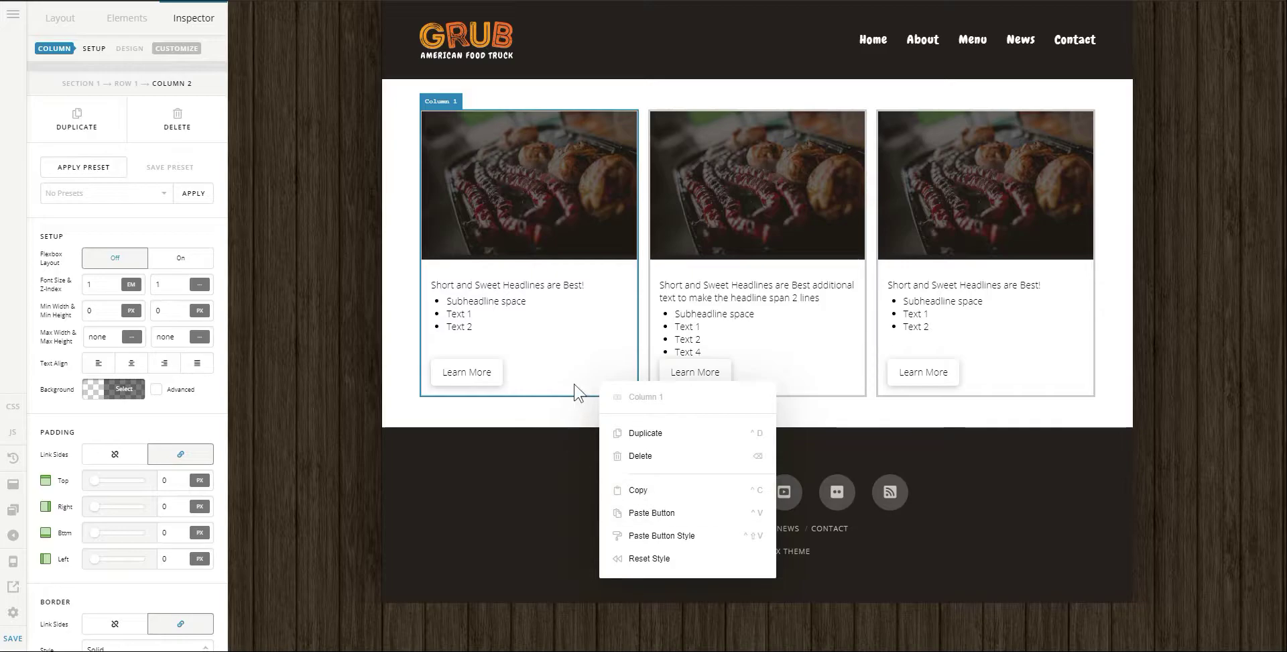
{"action": "left_click", "coordinate": [575, 396]}
{"action": "left_click", "coordinate": [634, 489]}
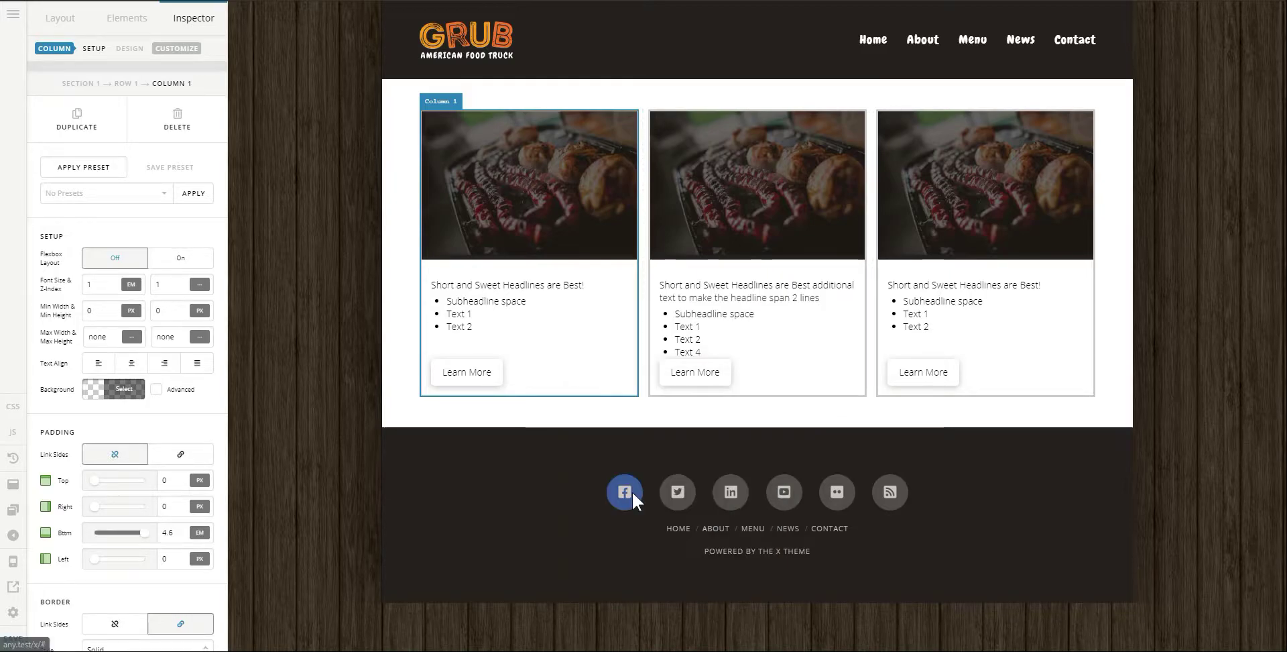
{"action": "right_click", "coordinate": [862, 393]}
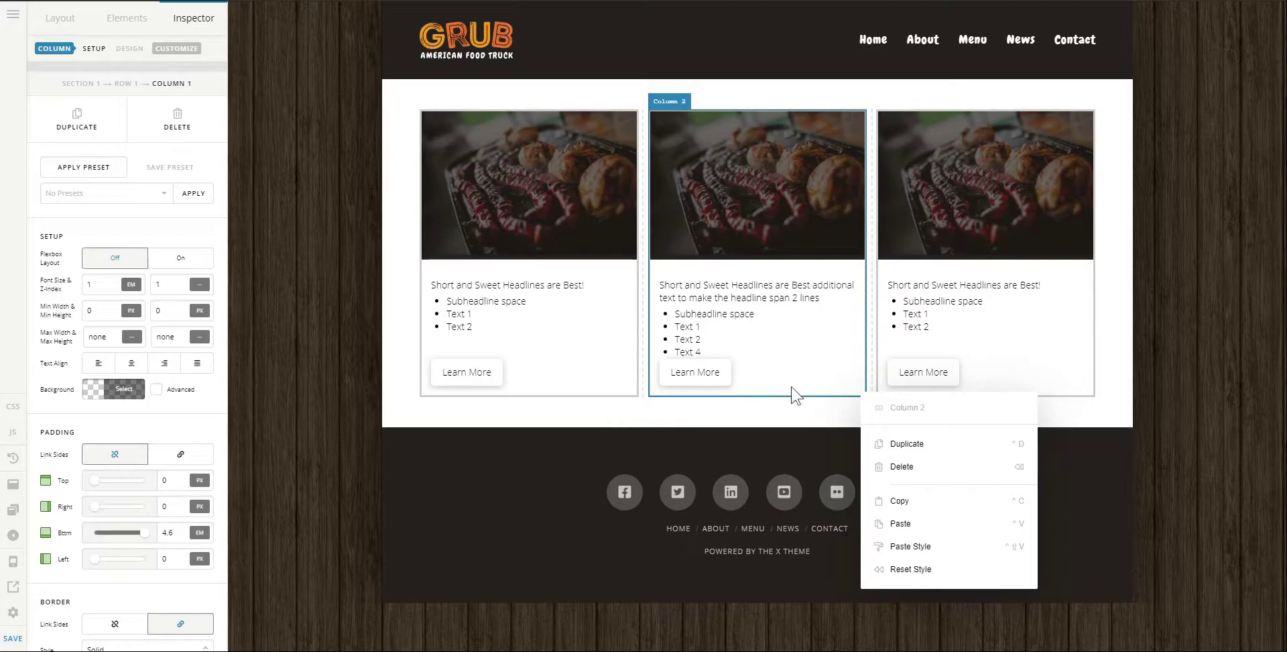
{"action": "left_click", "coordinate": [802, 411]}
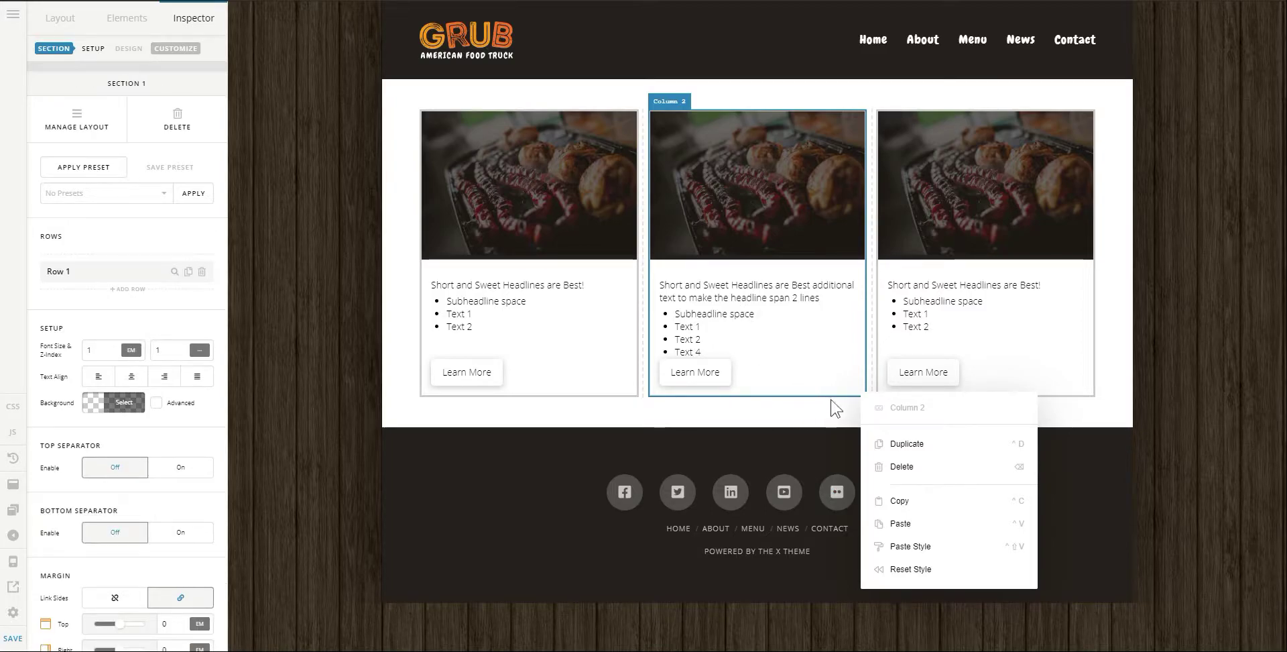
{"action": "left_click", "coordinate": [910, 549]}
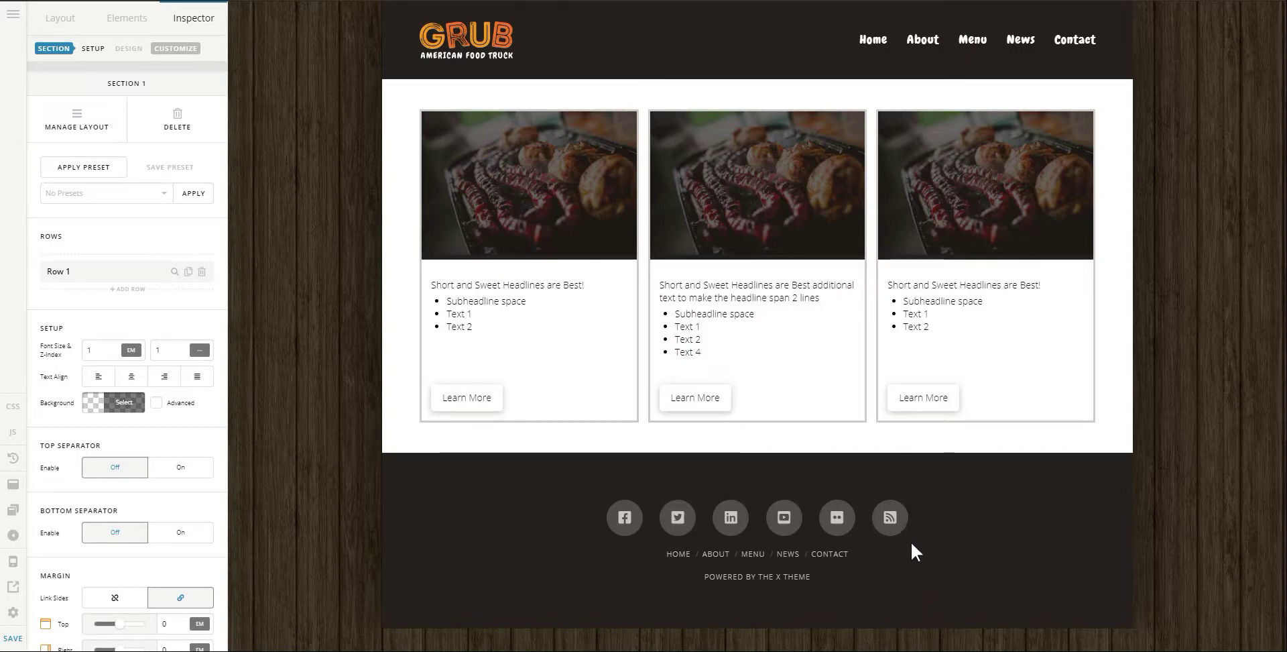
Select the third card's column
{"action": "left_click", "coordinate": [1070, 405]}
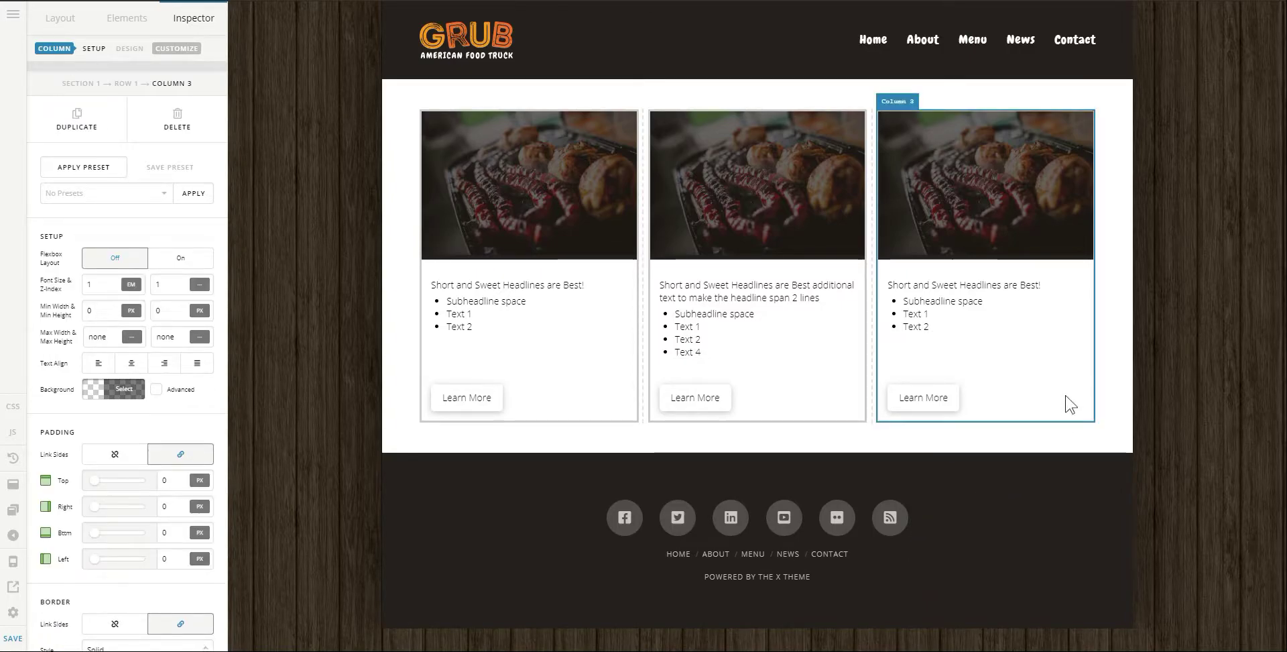